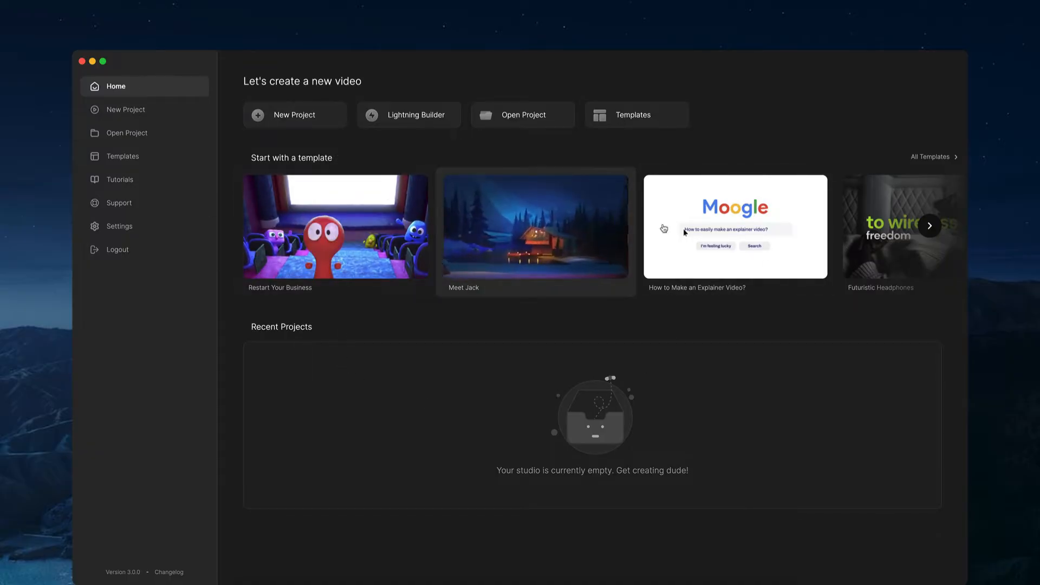
- Browse further through the starter templates on the home page
{"action": "left_click", "coordinate": [930, 226]}
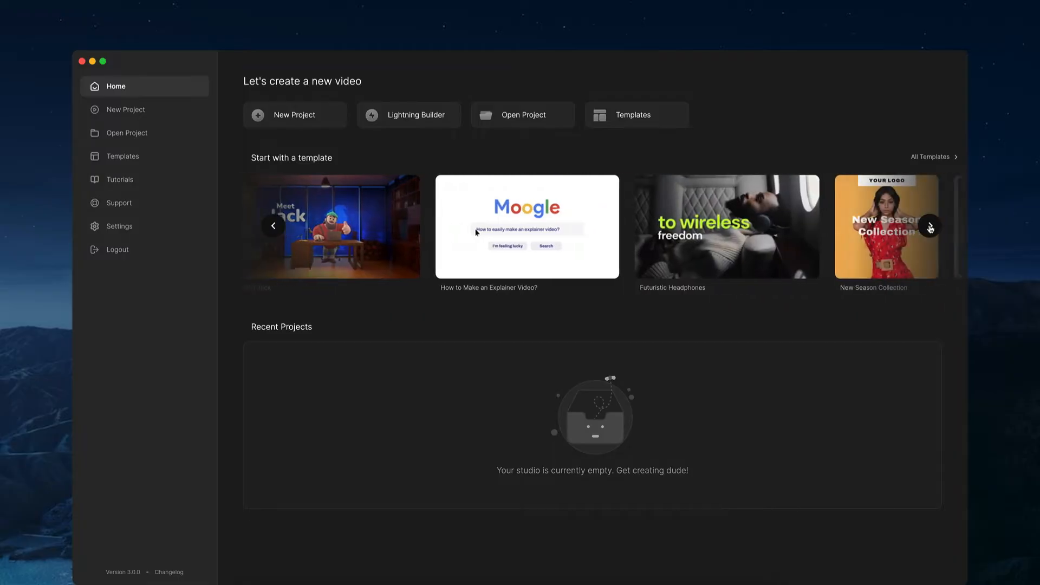
{"action": "left_click", "coordinate": [930, 226]}
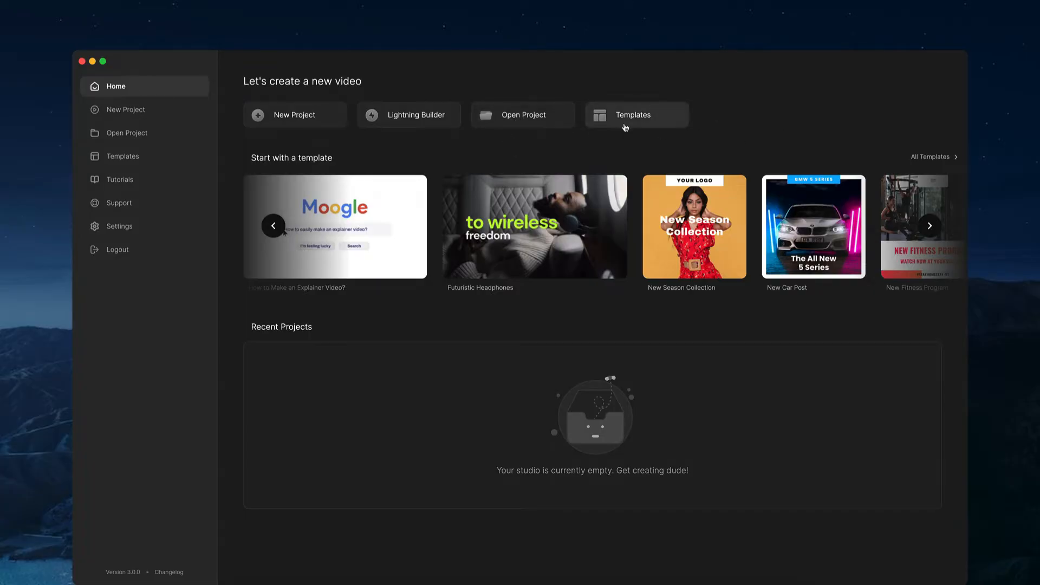
- Open the application settings and look through the whole page, including the Migration Tool
{"action": "left_click", "coordinate": [185, 231]}
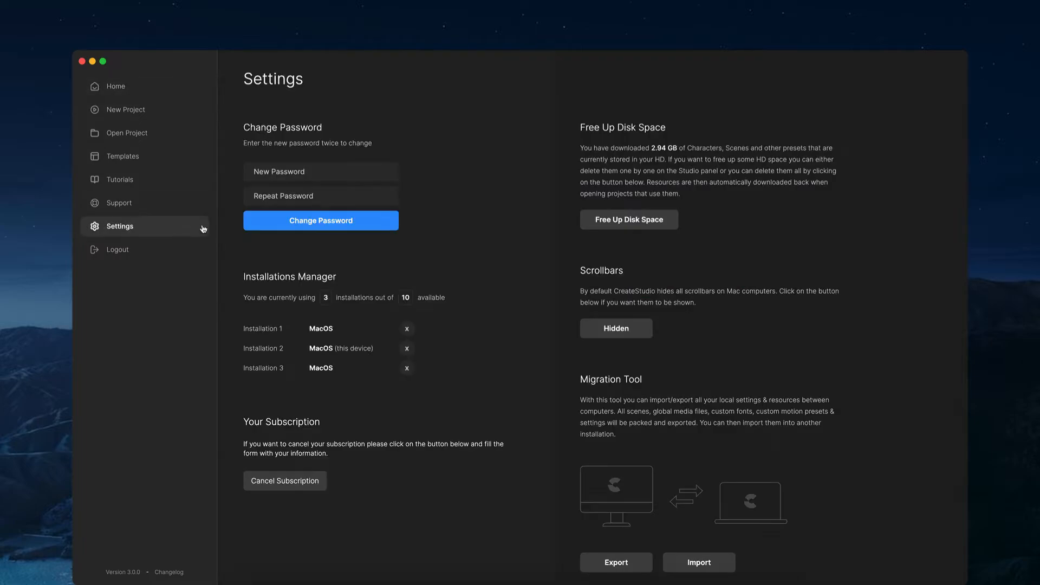
{"action": "scroll", "coordinate": [553, 244], "scroll_direction": "down", "scroll_amount": 2}
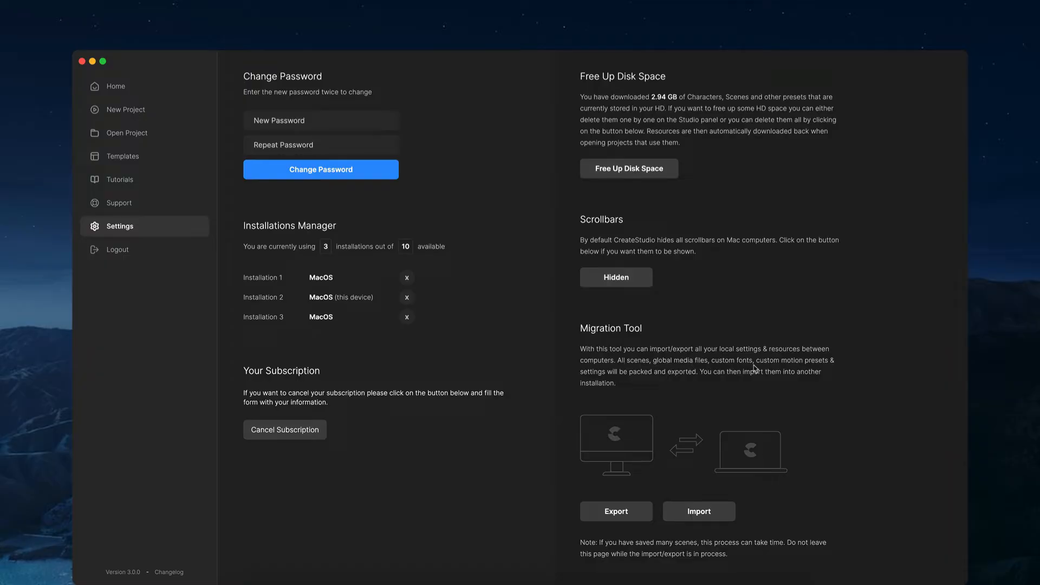
{"action": "scroll", "coordinate": [646, 357], "scroll_direction": "up", "scroll_amount": 2}
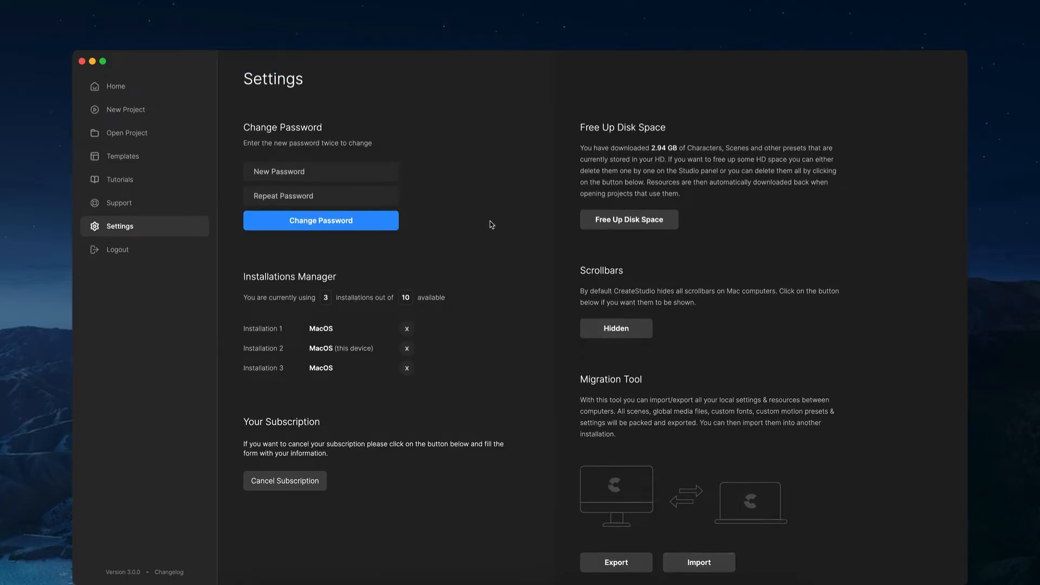
- Open the template library and browse the full Promotional category
{"action": "left_click", "coordinate": [131, 157]}
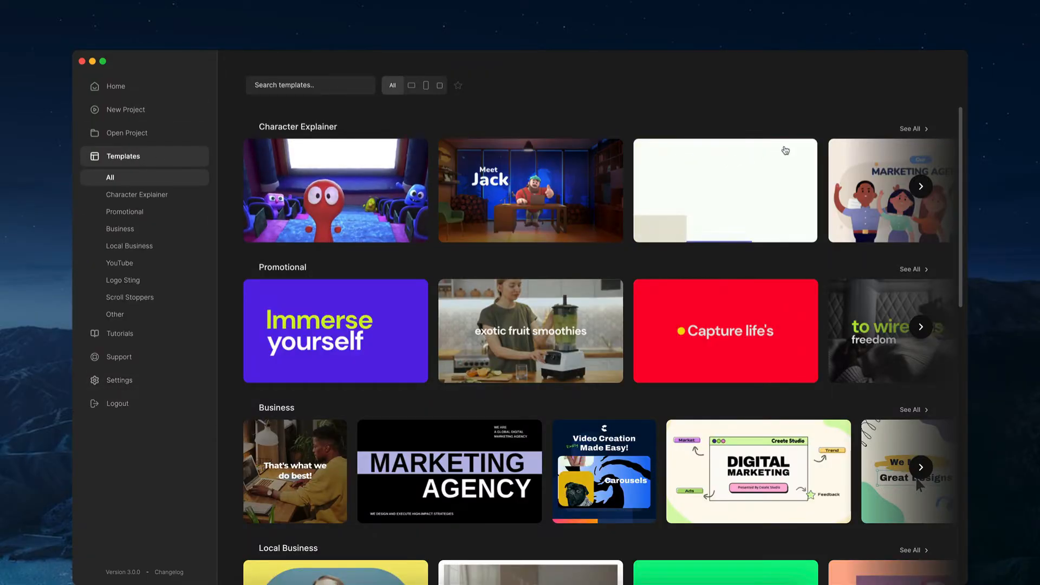
{"action": "scroll", "coordinate": [848, 139], "scroll_direction": "down", "scroll_amount": 3}
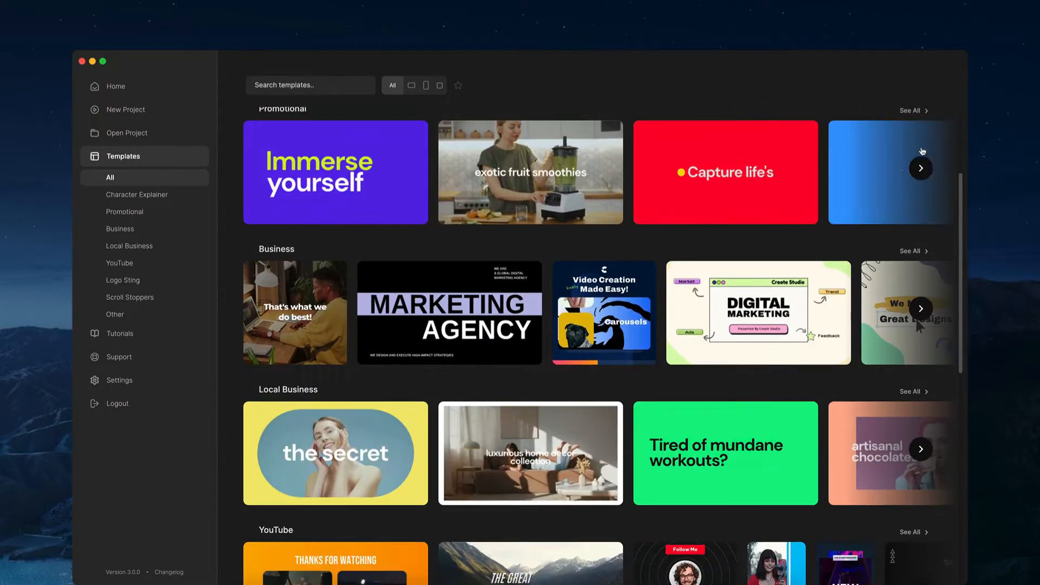
{"action": "left_click", "coordinate": [921, 168]}
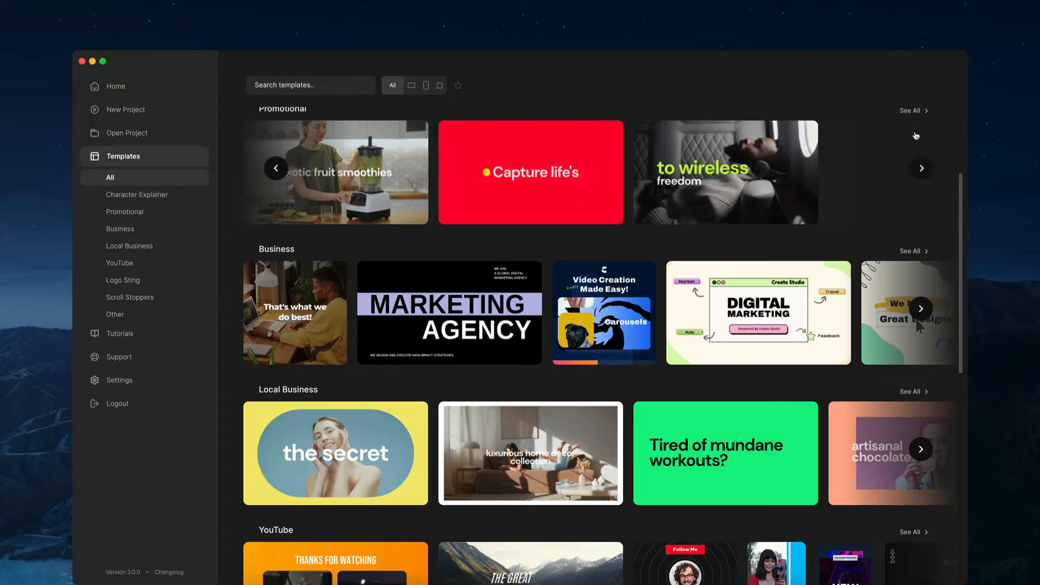
{"action": "left_click", "coordinate": [911, 111]}
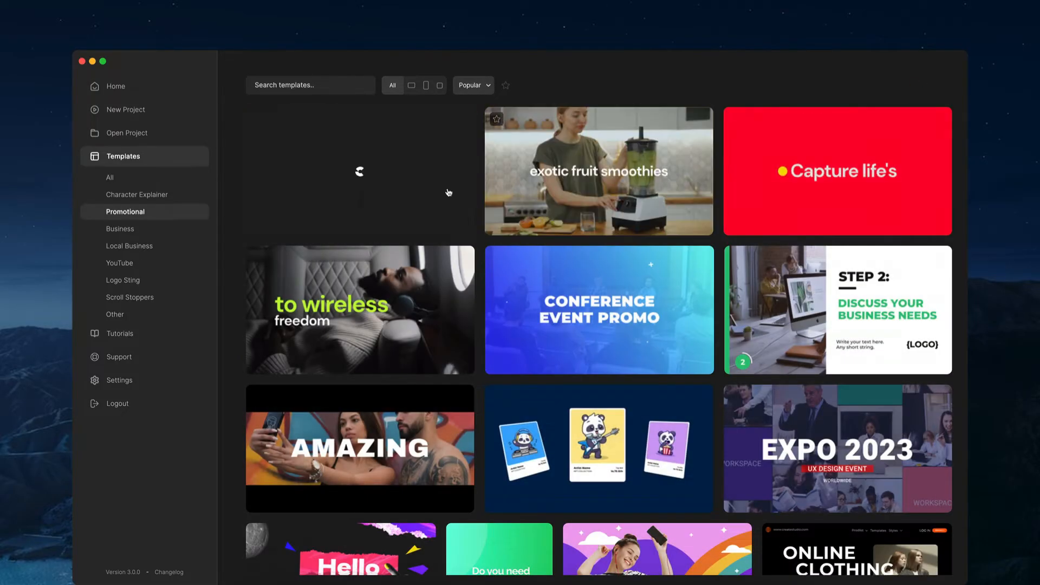
{"action": "scroll", "coordinate": [443, 214], "scroll_direction": "down", "scroll_amount": 2}
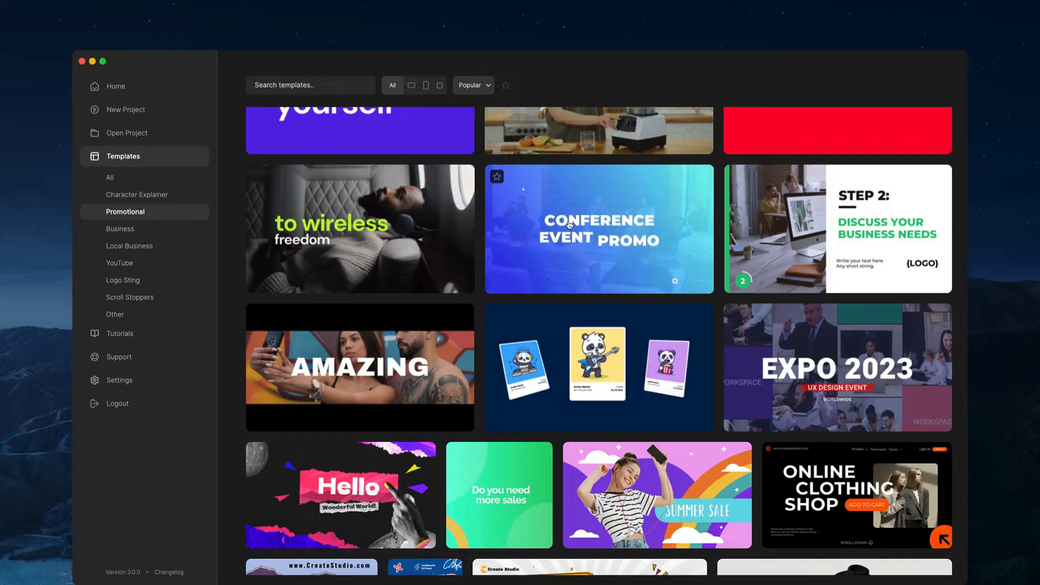
- Preview the Futuristic Headphones template in Square and Vertical formats, and close the preview without editing it
{"action": "left_click", "coordinate": [348, 225]}
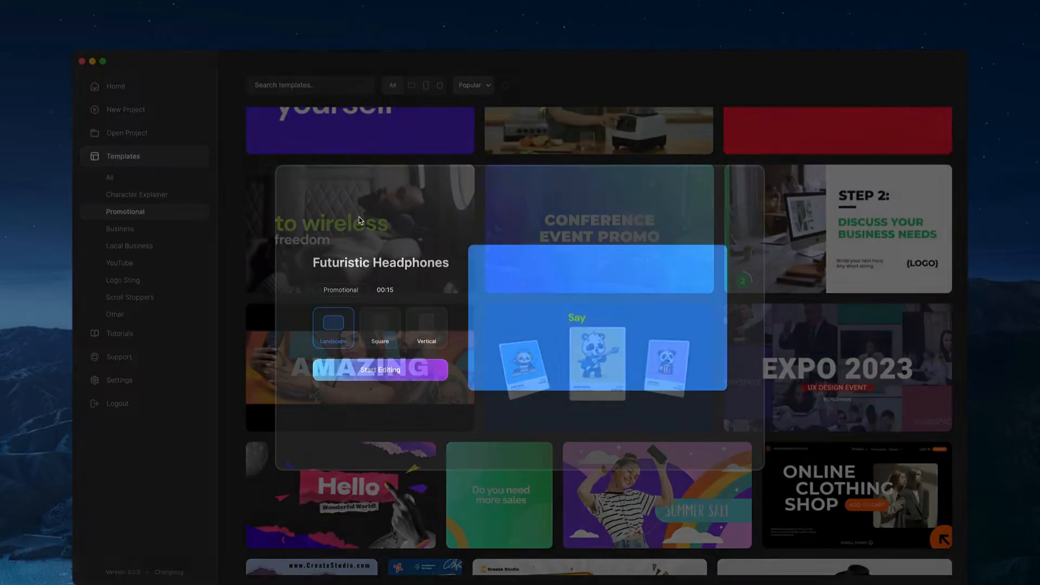
{"action": "left_click", "coordinate": [376, 328]}
{"action": "left_click", "coordinate": [427, 328]}
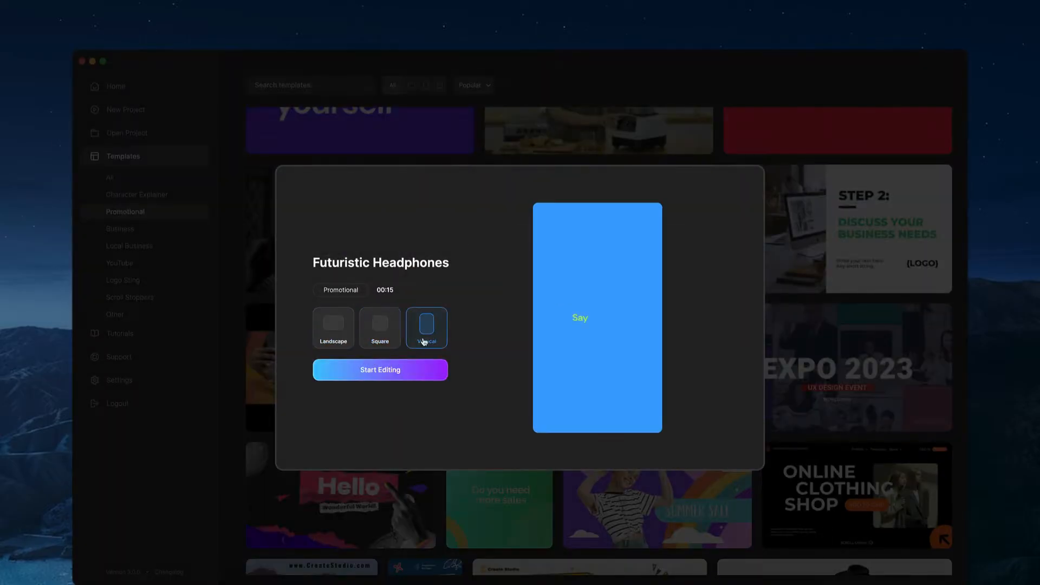
{"action": "left_click", "coordinate": [248, 271]}
{"action": "scroll", "coordinate": [311, 233], "scroll_direction": "up", "scroll_amount": 2}
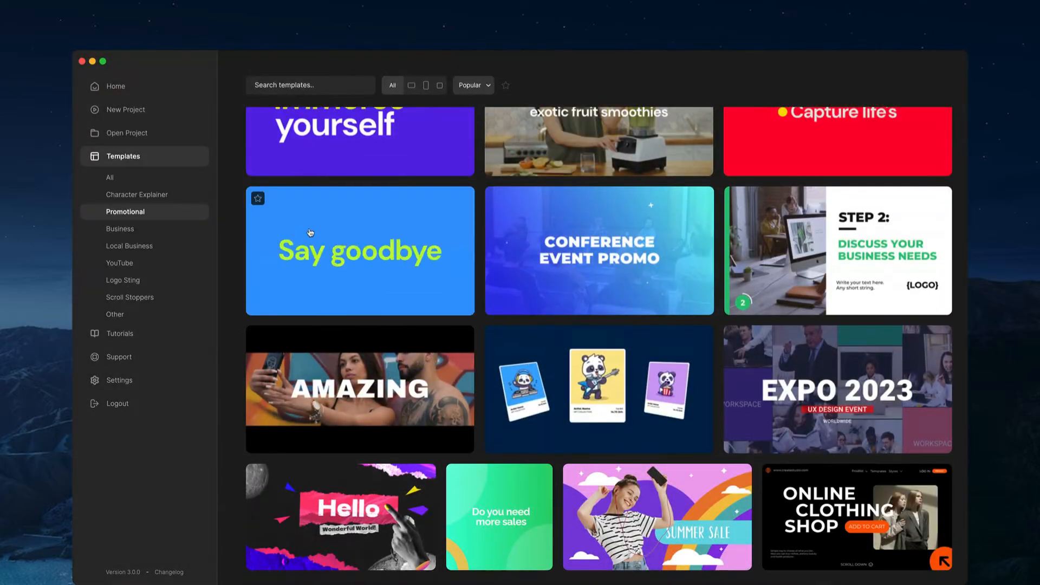
- Start a new blank project
{"action": "left_click", "coordinate": [162, 116]}
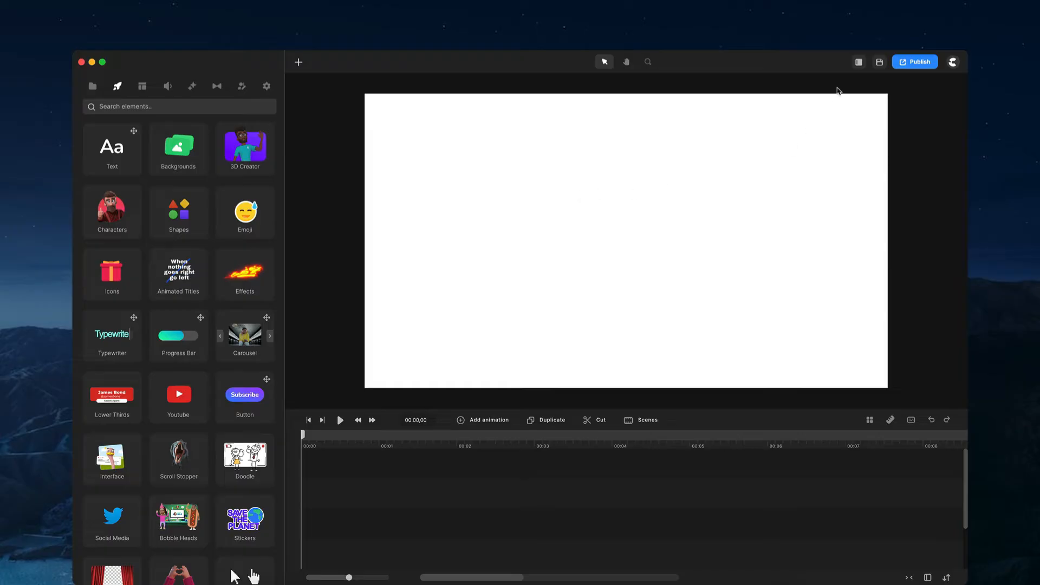
- Try the Left Bar interface layout, and switch to Left & Right Panels with a full-width timeline
{"action": "left_click", "coordinate": [860, 63]}
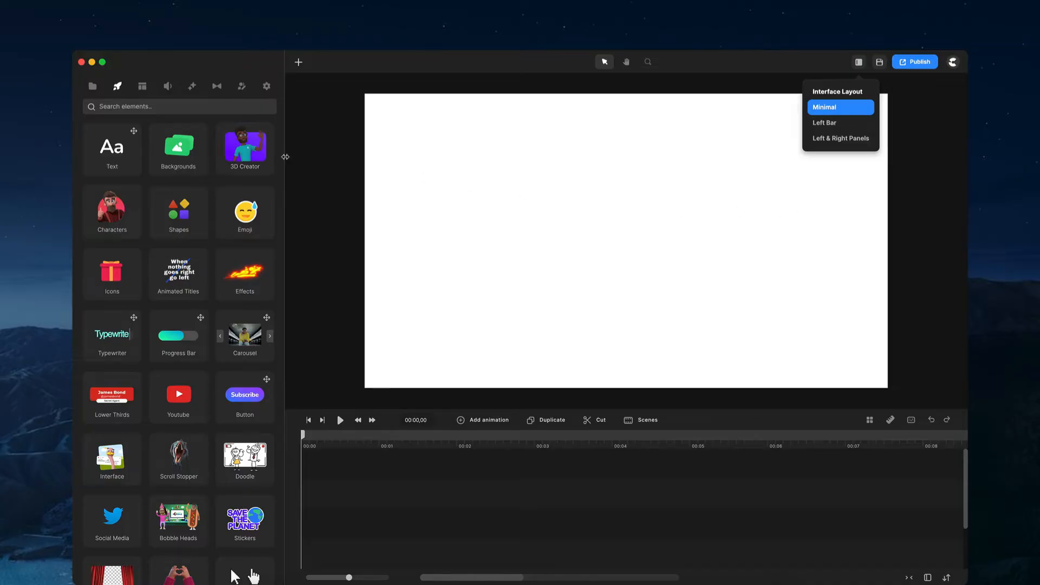
{"action": "left_click", "coordinate": [837, 128]}
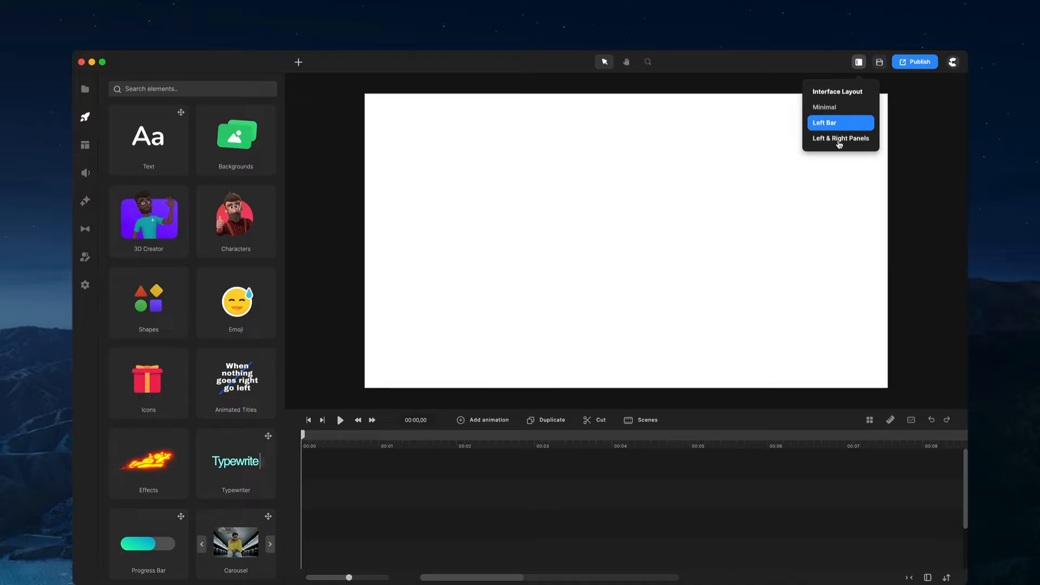
{"action": "left_click", "coordinate": [840, 143]}
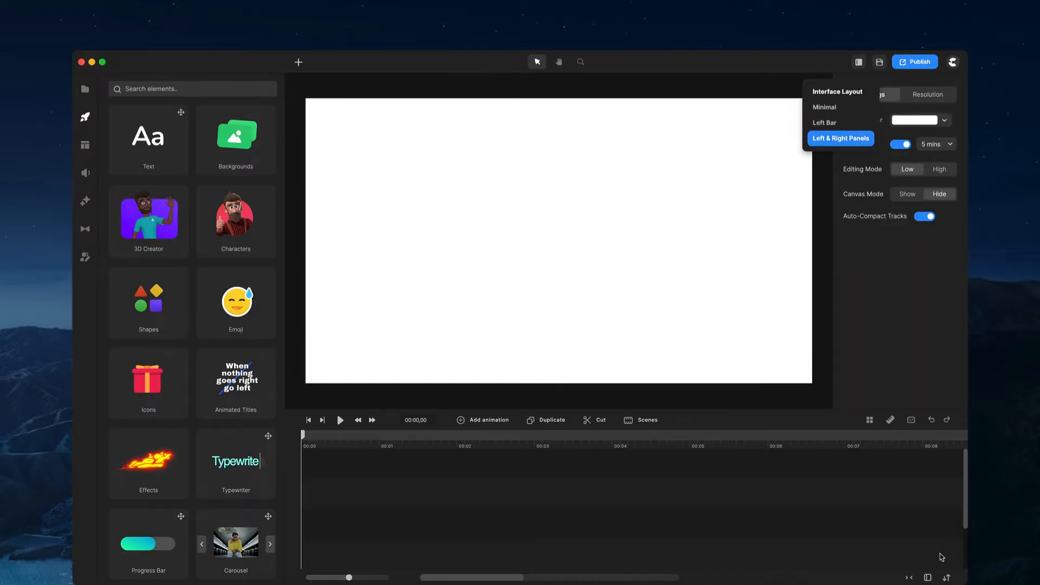
{"action": "left_click", "coordinate": [929, 578]}
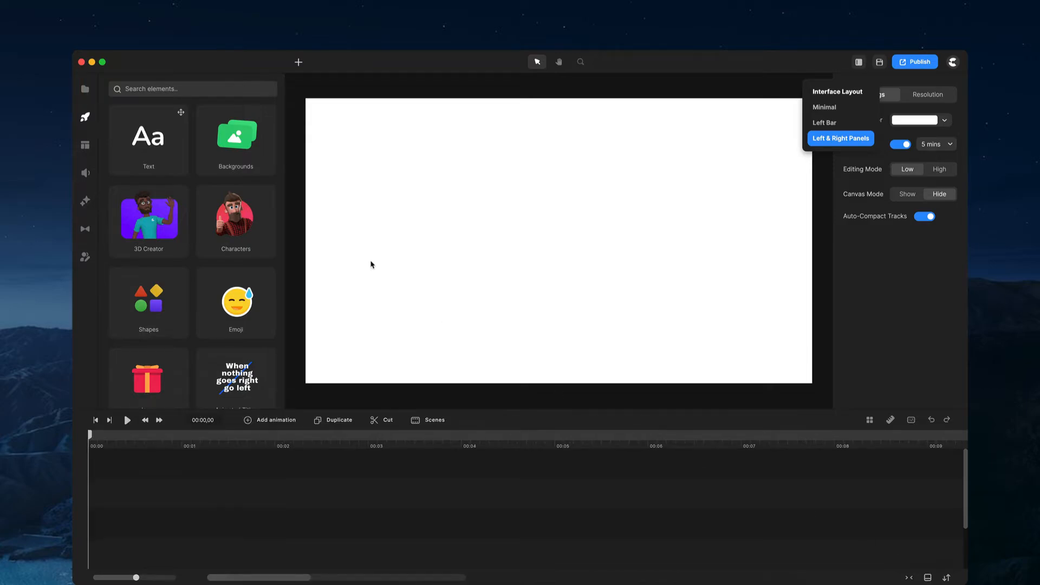
{"action": "left_click", "coordinate": [729, 211]}
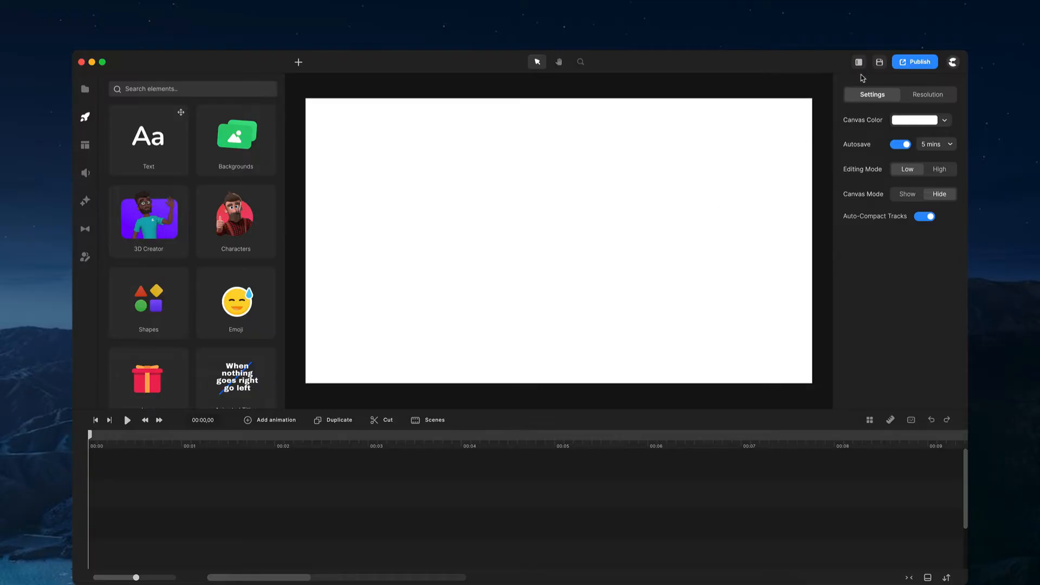
- Narrow the elements panel by moving its border with the canvas area
{"action": "mouse_move", "coordinate": [835, 140]}
{"action": "left_mouse_down"}
{"action": "mouse_move", "coordinate": [578, 152]}
{"action": "mouse_move", "coordinate": [849, 145]}
{"action": "left_mouse_up"}
{"action": "left_click_drag", "start_coordinate": [284, 142], "coordinate": [259, 155]}
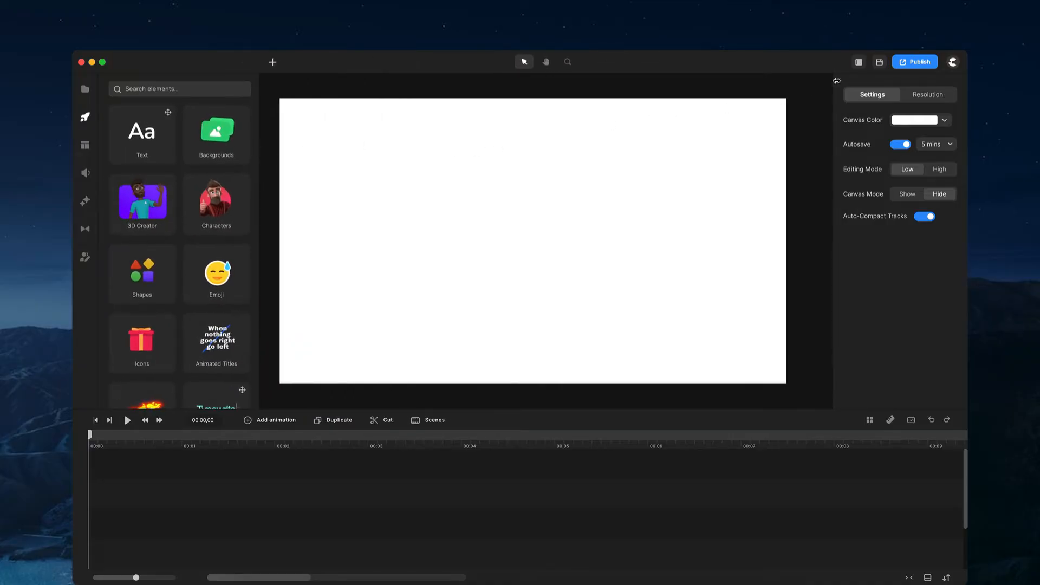
- Restore the workspace to the Minimal layout with the standard-width timeline and a wider elements panel
{"action": "left_click", "coordinate": [860, 63]}
{"action": "left_click", "coordinate": [834, 108]}
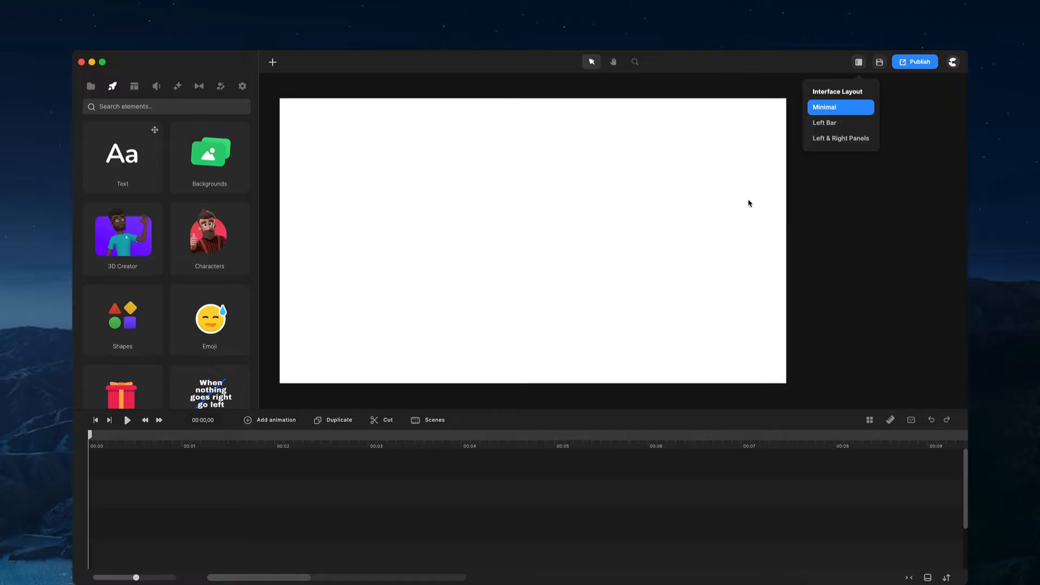
{"action": "left_click", "coordinate": [926, 575]}
{"action": "left_click", "coordinate": [539, 303]}
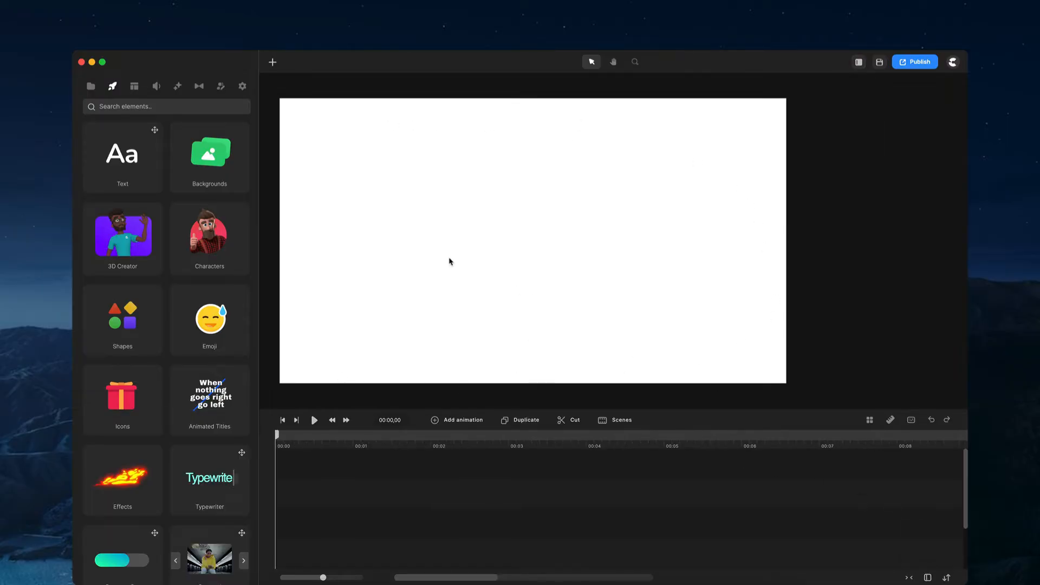
{"action": "left_click_drag", "start_coordinate": [260, 186], "coordinate": [287, 186]}
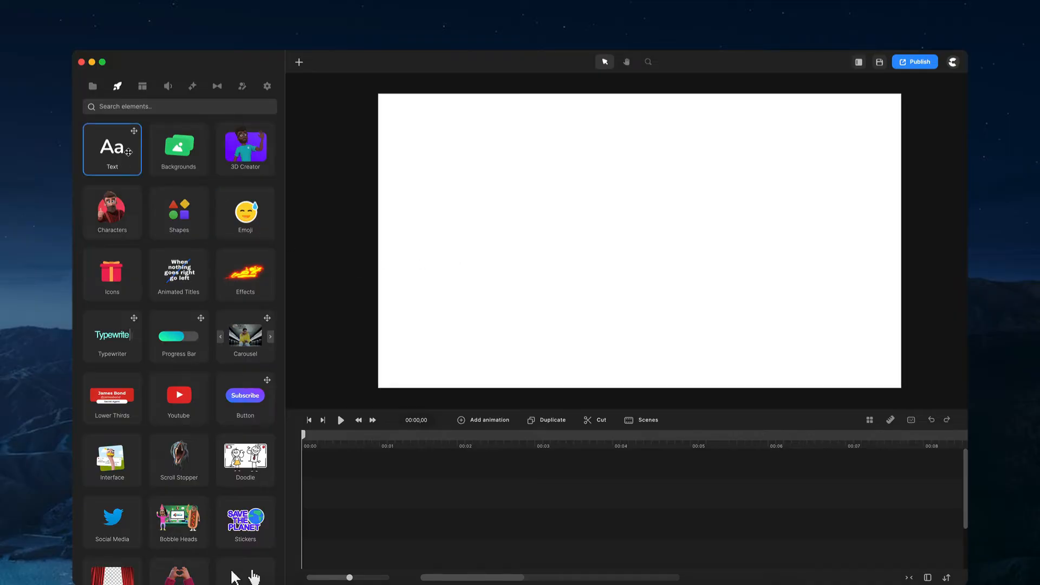
- Add a text element at the start of the timeline
{"action": "left_click_drag", "start_coordinate": [129, 146], "coordinate": [324, 515]}
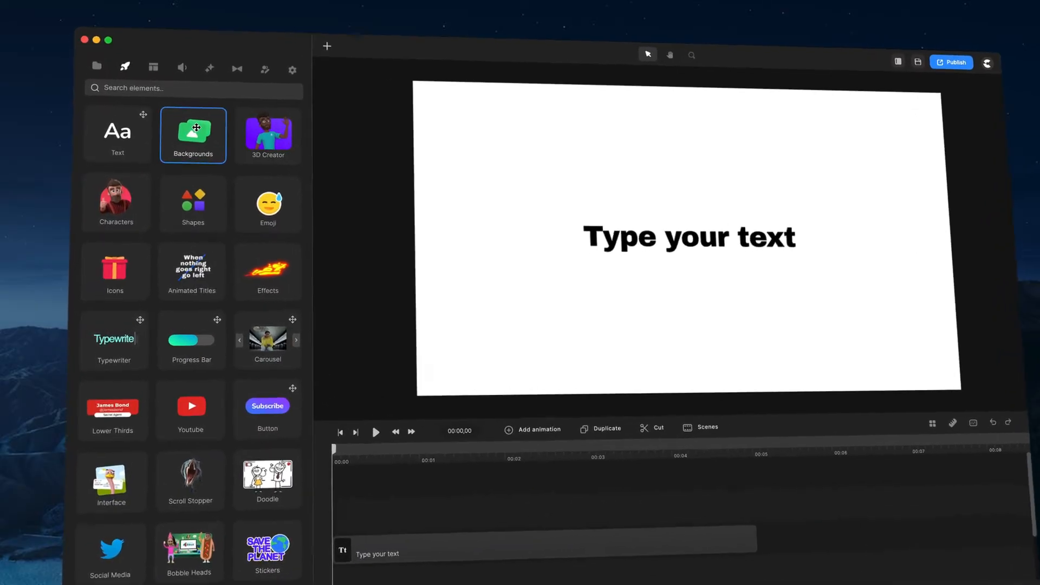
- Add the red Lamborghini background from the backgrounds library at the start of the timeline, beneath the text clip
{"action": "left_click", "coordinate": [185, 157]}
{"action": "scroll", "coordinate": [187, 188], "scroll_direction": "down", "scroll_amount": 8}
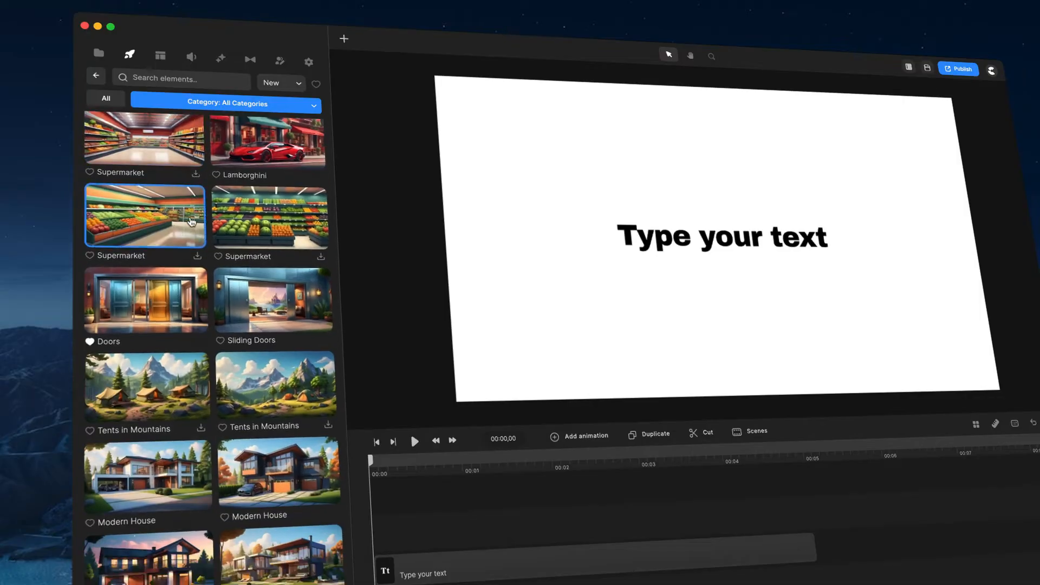
{"action": "scroll", "coordinate": [192, 222], "scroll_direction": "down", "scroll_amount": 10}
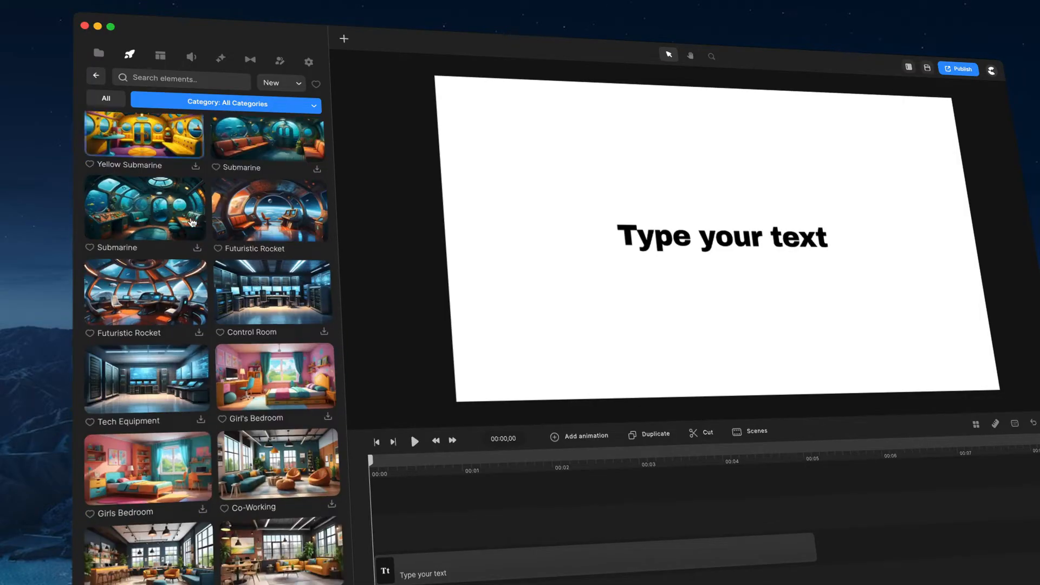
{"action": "left_click_drag", "start_coordinate": [274, 309], "coordinate": [569, 488]}
{"action": "left_click_drag", "start_coordinate": [594, 539], "coordinate": [423, 566]}
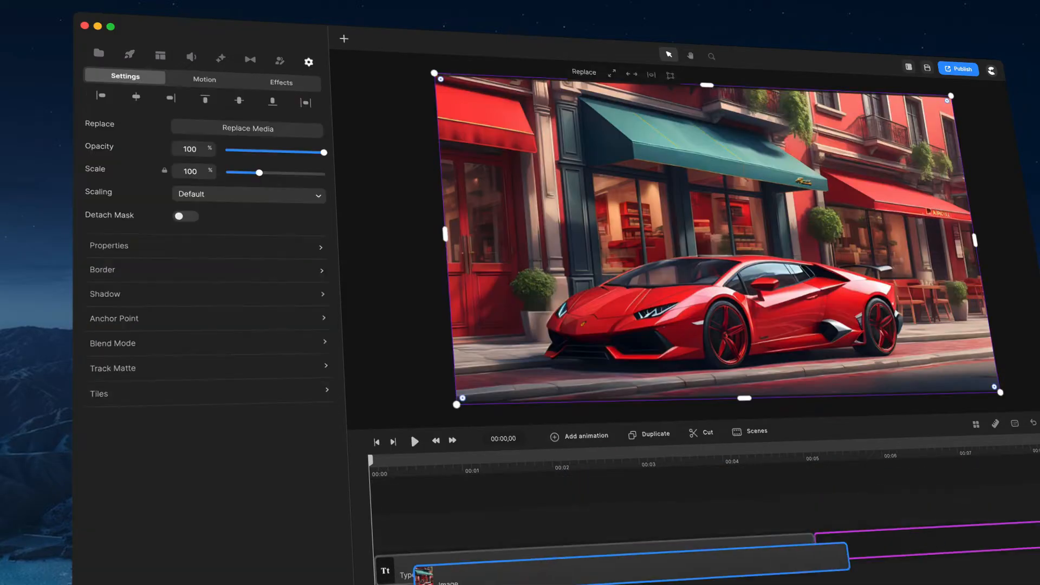
- Set the fill color of the "Type your text" element to white (ffffff)
{"action": "left_click", "coordinate": [761, 235]}
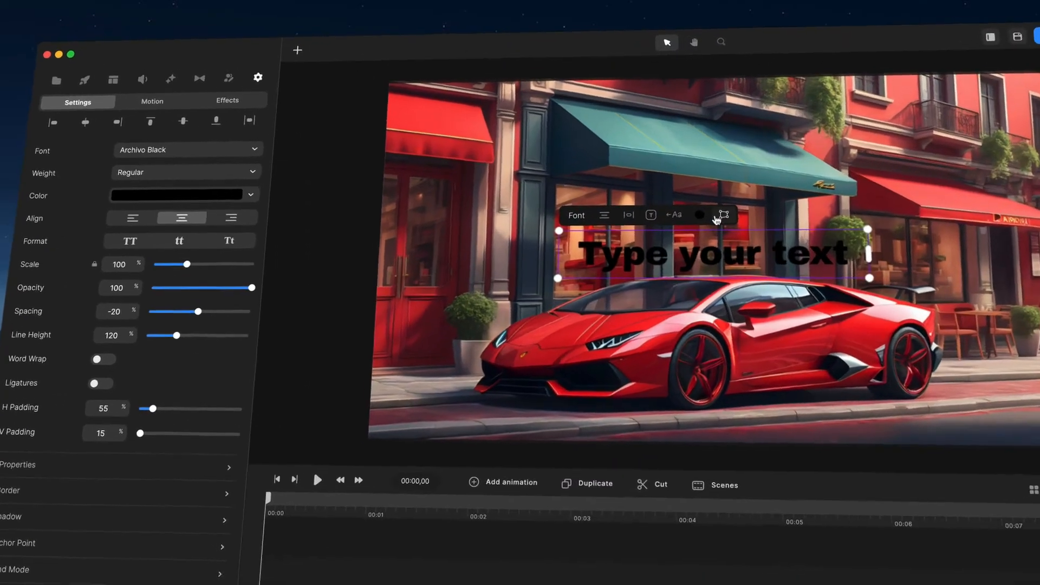
{"action": "left_click", "coordinate": [712, 204]}
{"action": "left_click_drag", "start_coordinate": [722, 220], "coordinate": [711, 188]}
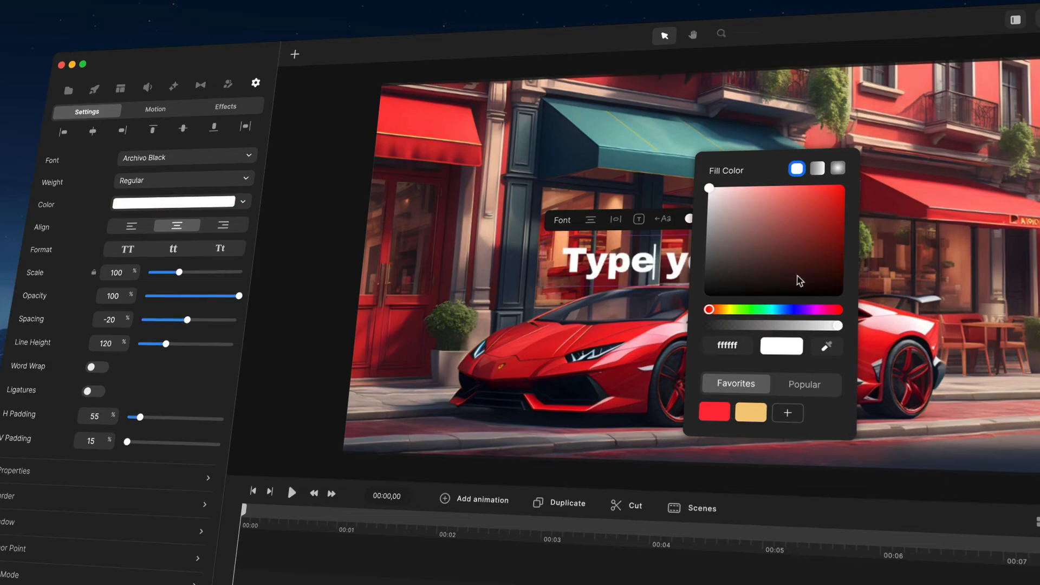
{"action": "left_click", "coordinate": [850, 262]}
{"action": "left_click", "coordinate": [850, 262]}
- Resize the text to 108% scale and move it above the car, over the storefront and teal awning
{"action": "left_click_drag", "start_coordinate": [873, 289], "coordinate": [835, 302]}
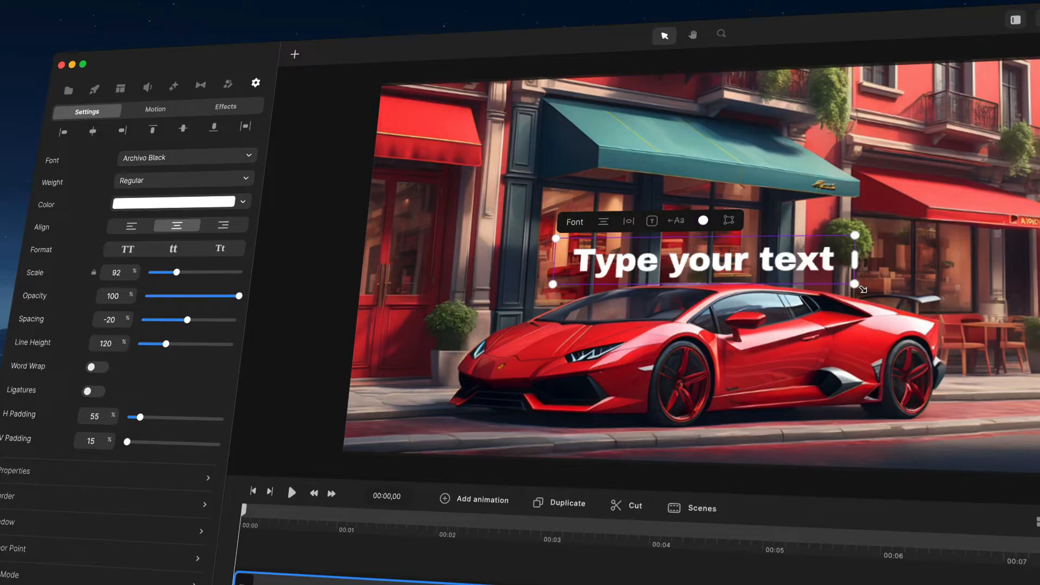
{"action": "left_click_drag", "start_coordinate": [861, 285], "coordinate": [893, 298]}
{"action": "left_click_drag", "start_coordinate": [810, 270], "coordinate": [761, 214]}
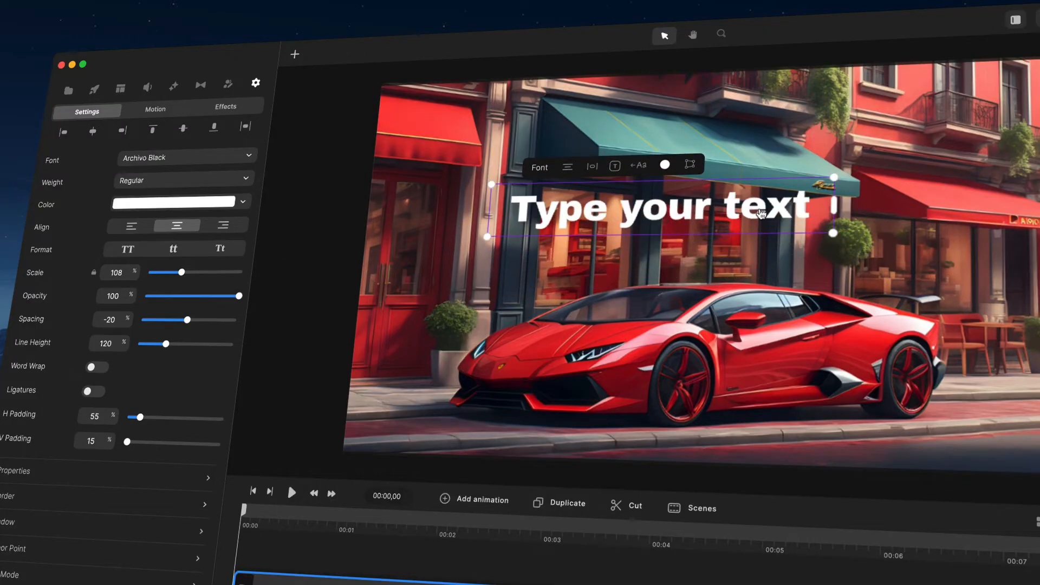
- Delete the "Type your text" element from the canvas
{"action": "key", "text": "Delete"}
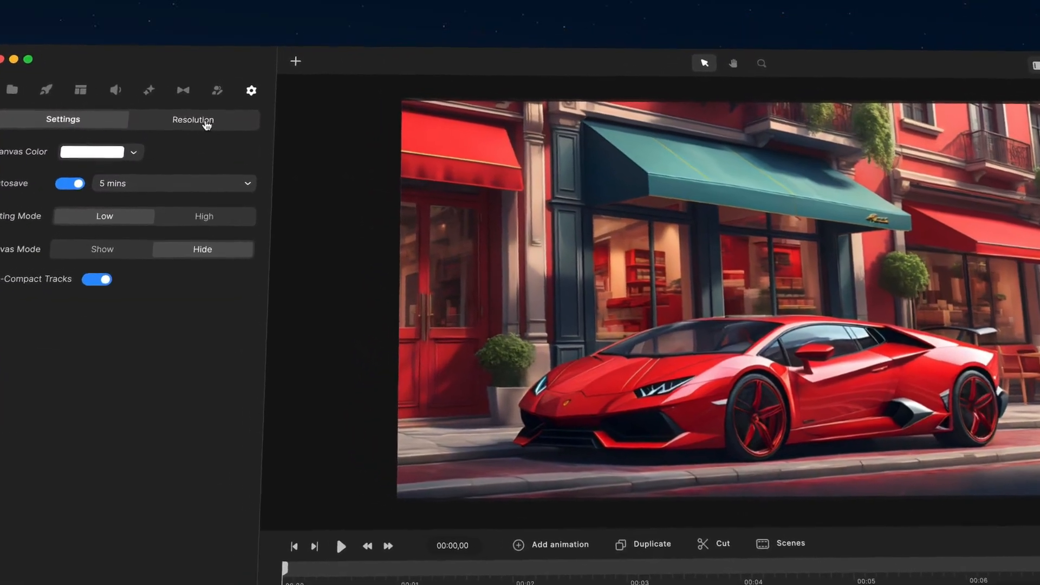
- Try the Vertical canvas resolution, and switch it back to Standard, 1920 × 1080
{"action": "left_click", "coordinate": [207, 126]}
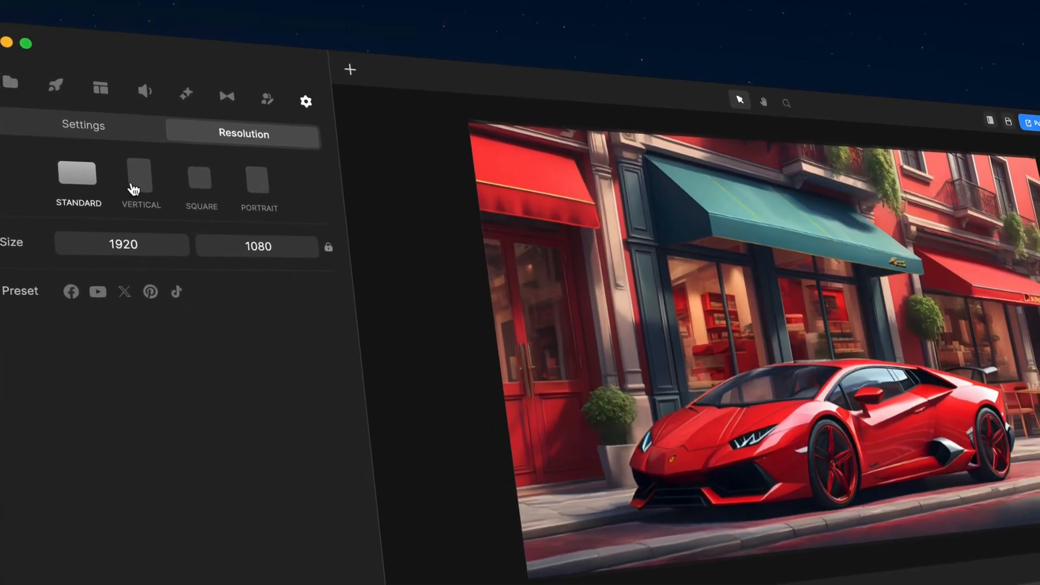
{"action": "left_click", "coordinate": [138, 187]}
{"action": "left_click", "coordinate": [70, 180]}
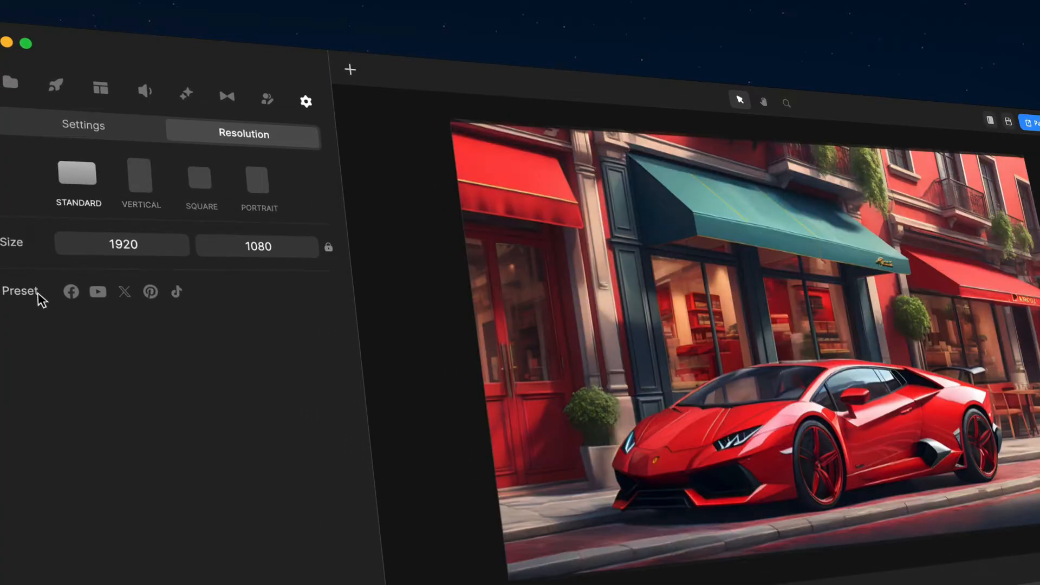
- Browse the social media presets for the Standard canvas, and try Square, 1080 × 1080, looking through its presets up to TikTok
{"action": "left_click", "coordinate": [71, 294]}
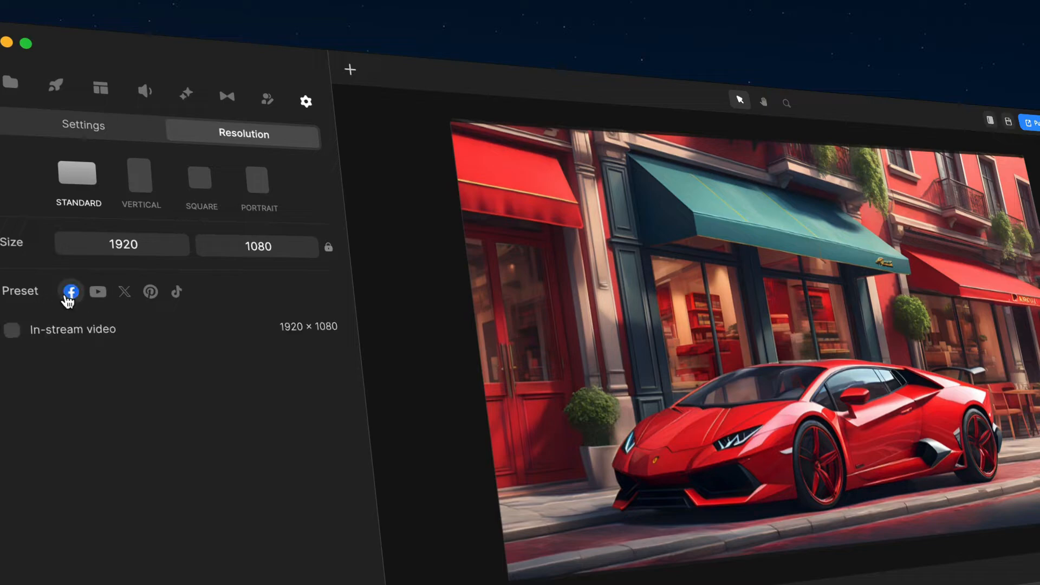
{"action": "left_click", "coordinate": [98, 293]}
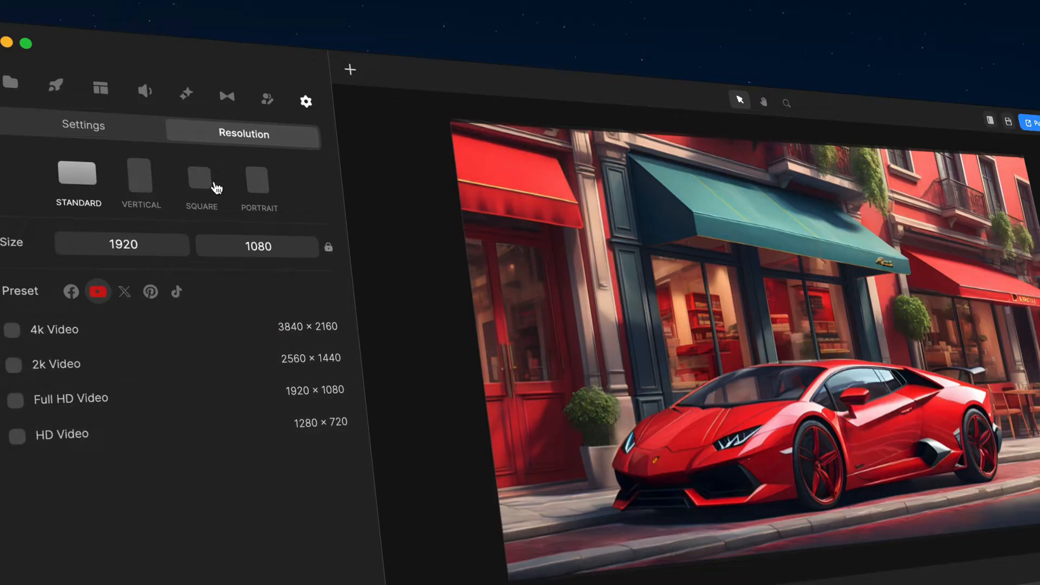
{"action": "left_click", "coordinate": [199, 182]}
{"action": "left_click", "coordinate": [71, 292]}
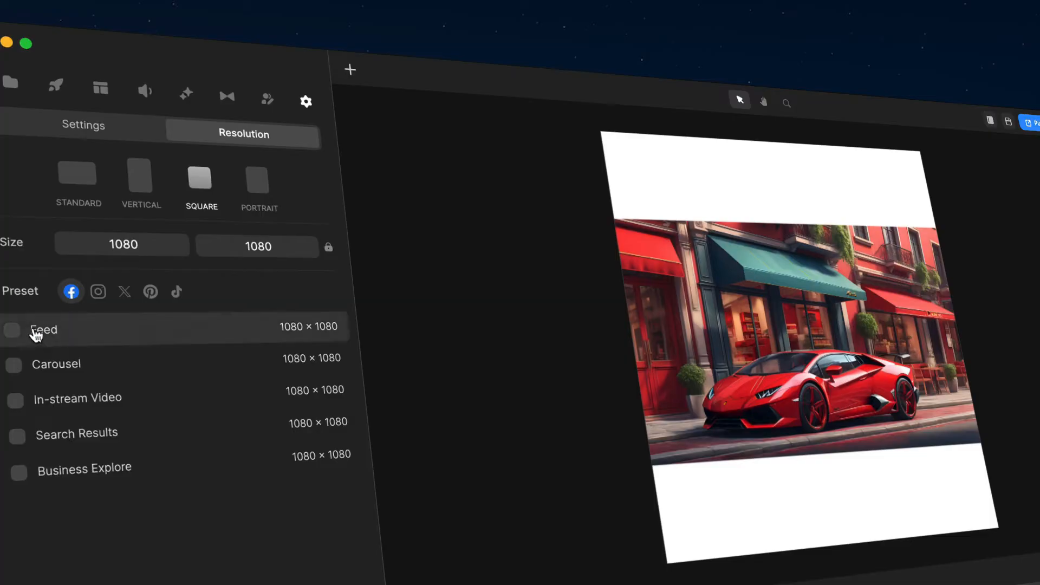
{"action": "left_click", "coordinate": [97, 297]}
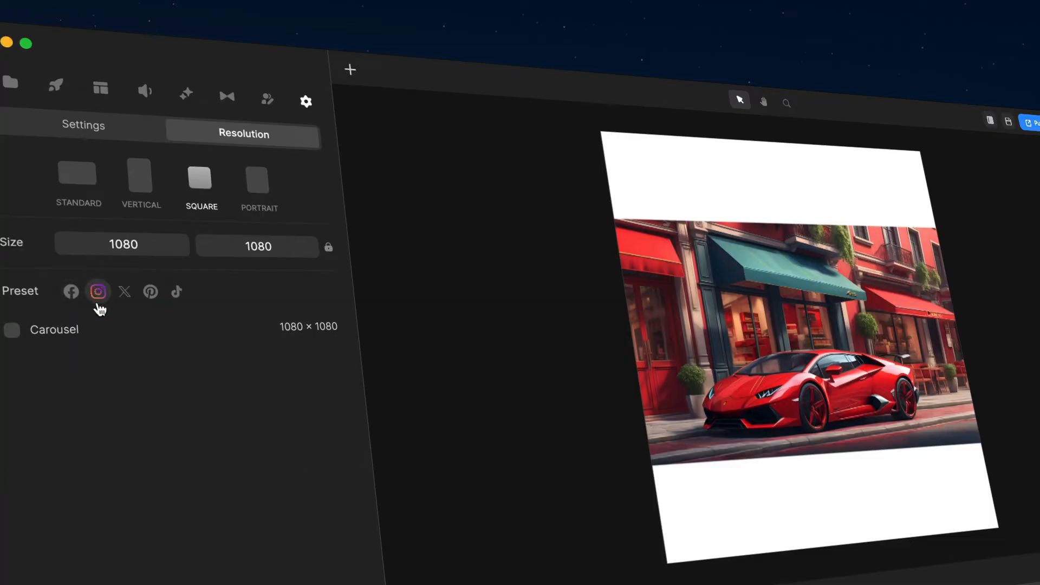
{"action": "left_click", "coordinate": [128, 297]}
{"action": "left_click", "coordinate": [152, 297]}
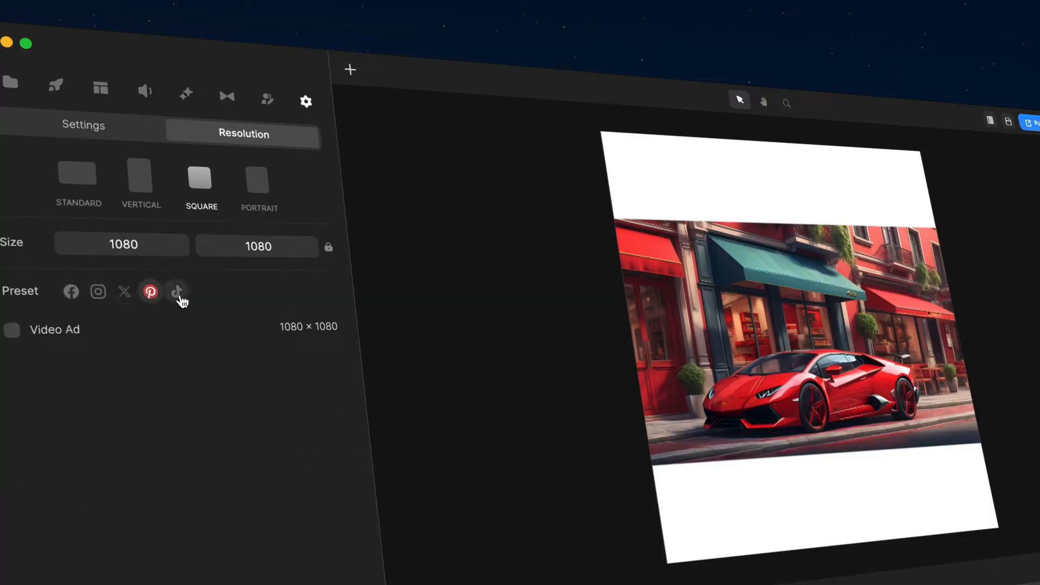
{"action": "left_click", "coordinate": [183, 298]}
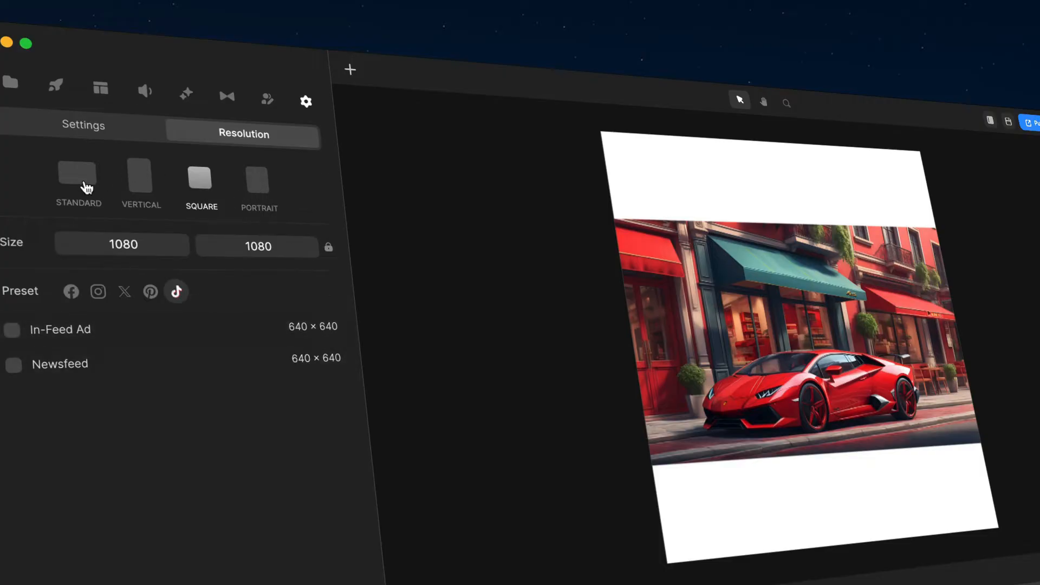
- Switch the canvas back to Standard and apply the YouTube preset Full HD Video, 1920 × 1080
{"action": "left_click", "coordinate": [86, 186]}
{"action": "left_click", "coordinate": [97, 292]}
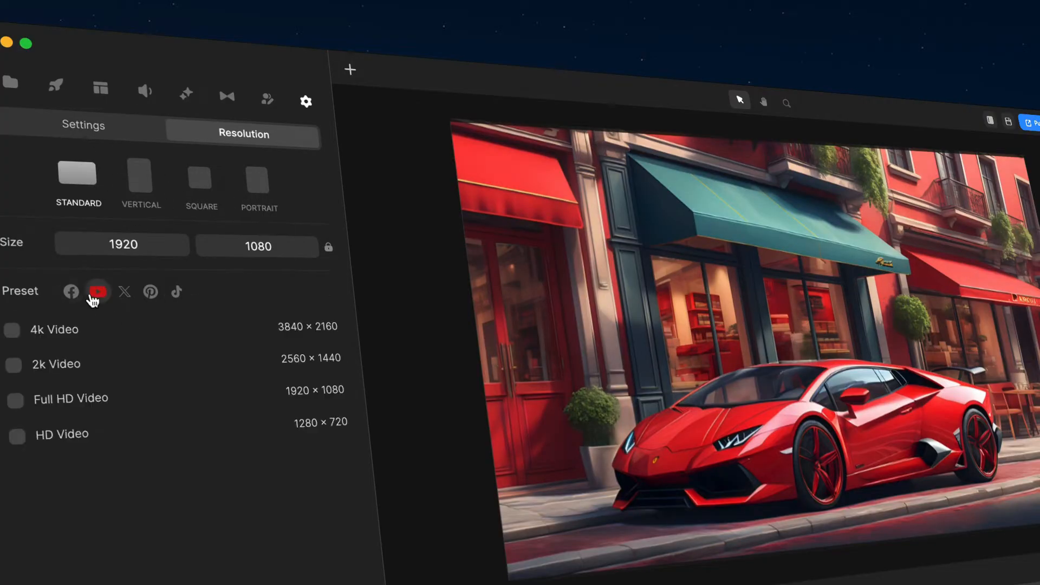
{"action": "left_click", "coordinate": [59, 404]}
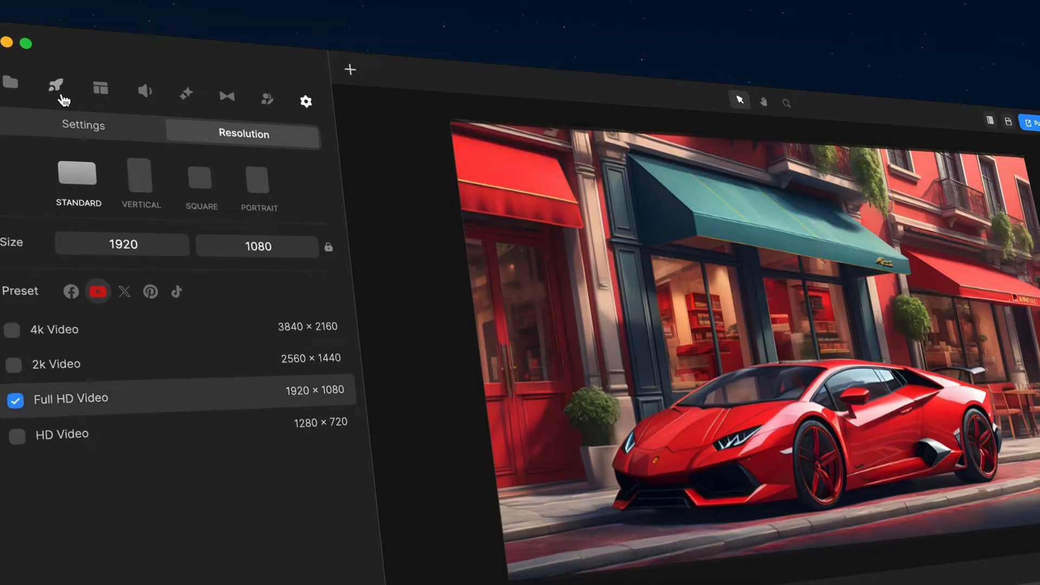
- Find the 3D Creator character Tom among the elements and add him to the start of the timeline
{"action": "left_click", "coordinate": [55, 86]}
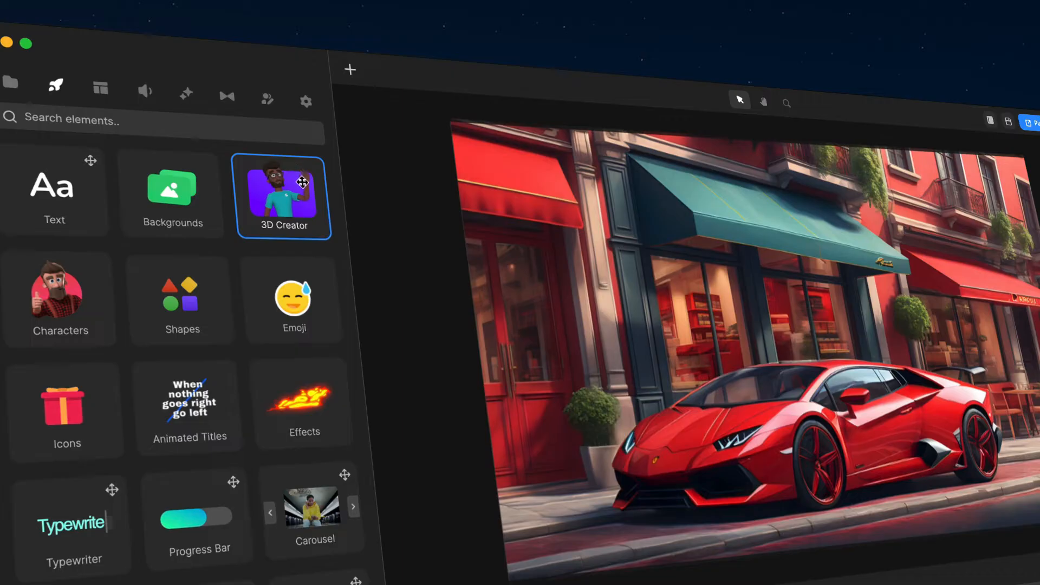
{"action": "left_click", "coordinate": [293, 225]}
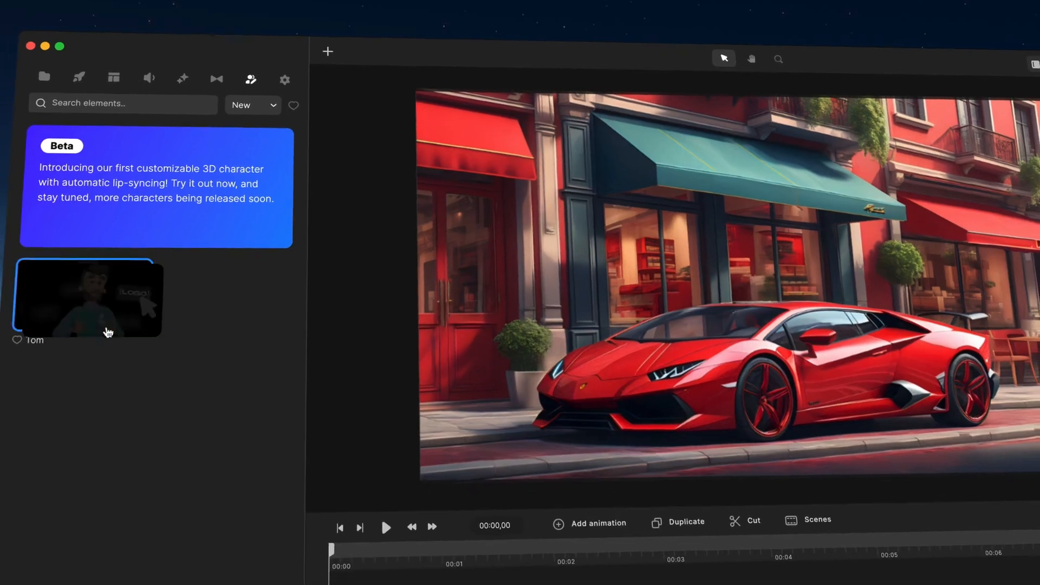
{"action": "left_click_drag", "start_coordinate": [103, 374], "coordinate": [341, 583]}
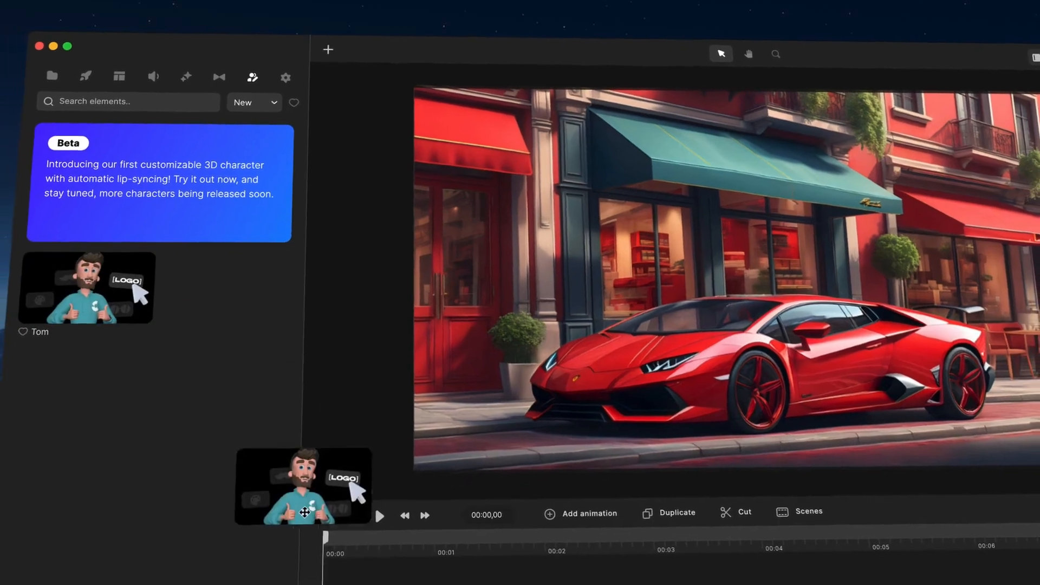
{"action": "left_click_drag", "start_coordinate": [304, 512], "coordinate": [347, 566]}
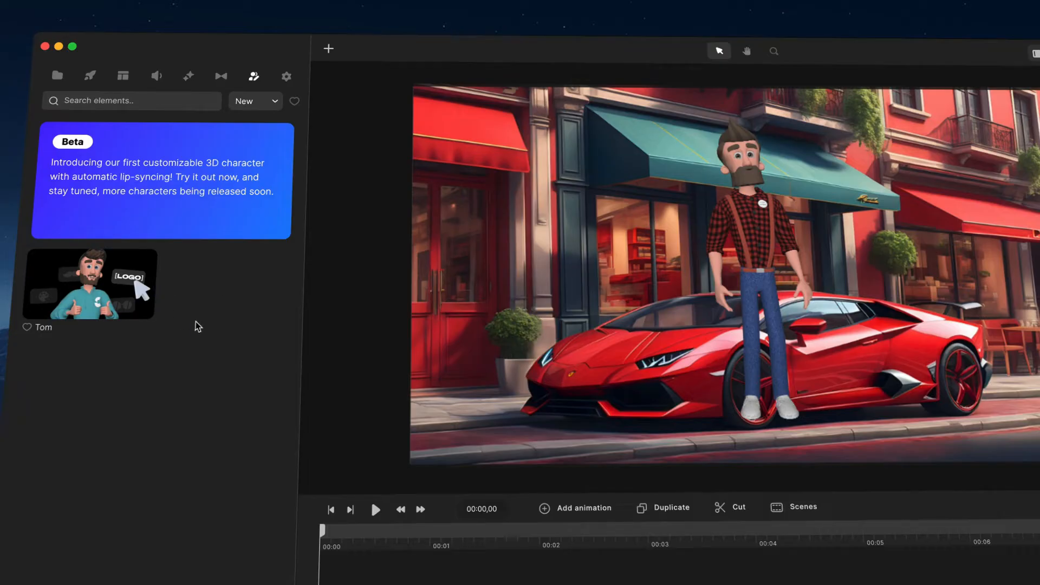
- Enlarge the character and position him in front of the car so he is framed from about the thighs up
{"action": "left_click_drag", "start_coordinate": [694, 206], "coordinate": [717, 338]}
{"action": "left_click_drag", "start_coordinate": [832, 219], "coordinate": [878, 181]}
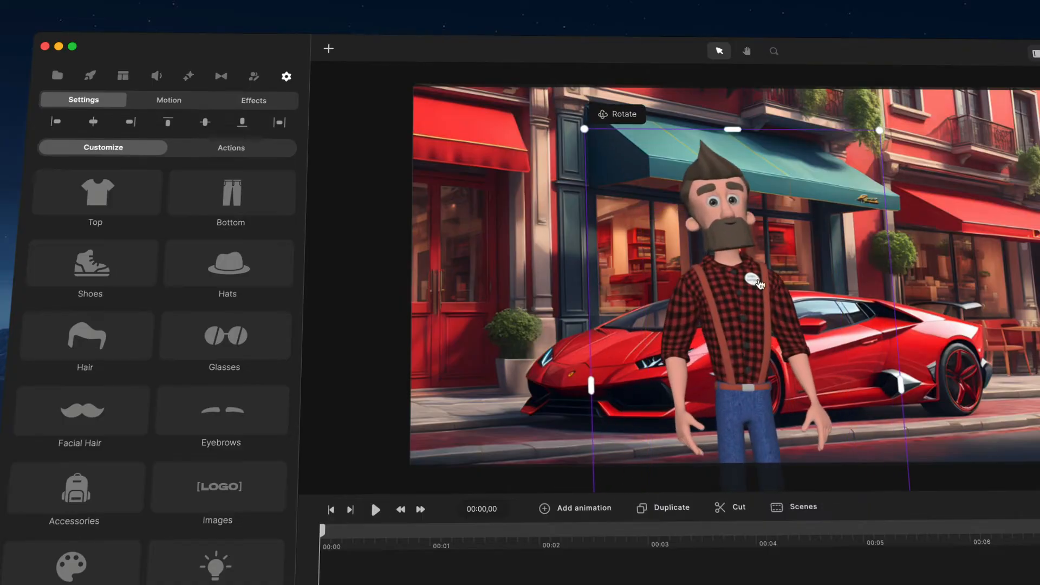
{"action": "left_click_drag", "start_coordinate": [759, 281], "coordinate": [760, 267]}
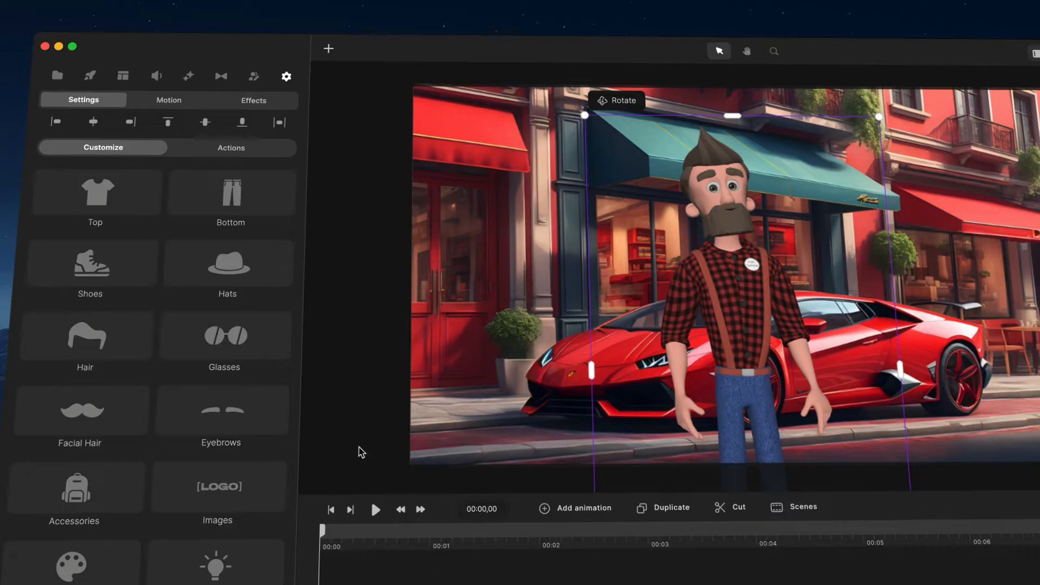
- Try the TShirt, Hoodie, Hawaiian Shirt, Shirt Sleeves Up, Shirt Sleveless, Suit and Super Hero tops on the character
{"action": "left_click", "coordinate": [136, 192]}
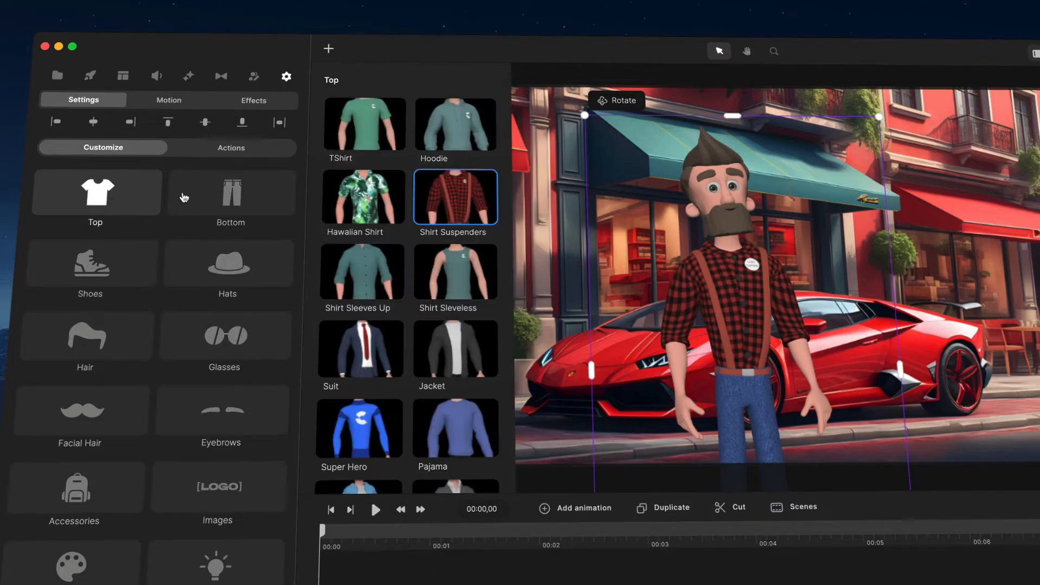
{"action": "left_click", "coordinate": [380, 146]}
{"action": "left_click", "coordinate": [456, 127]}
{"action": "left_click", "coordinate": [363, 196]}
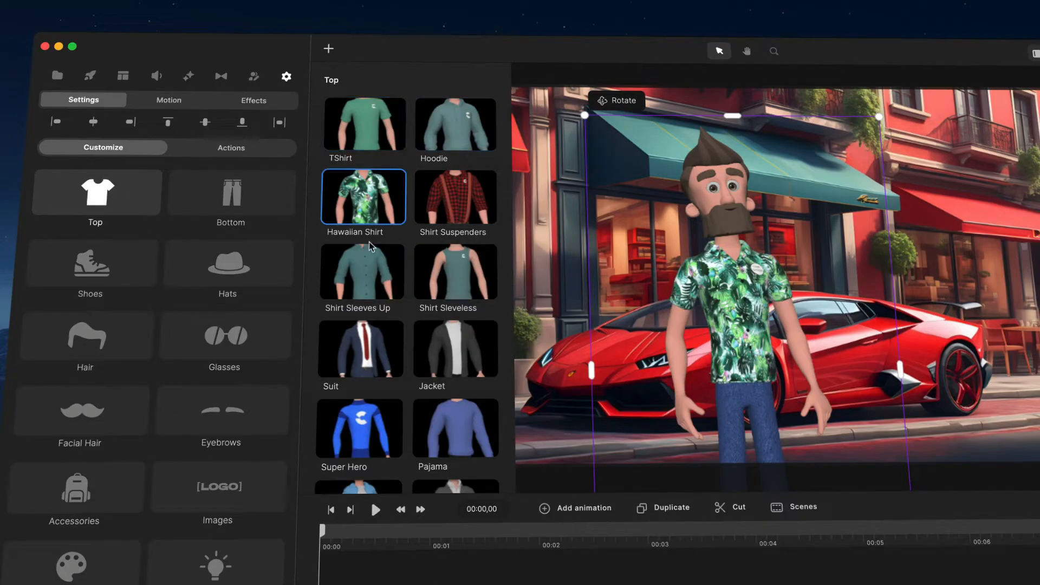
{"action": "left_click", "coordinate": [366, 266]}
{"action": "left_click", "coordinate": [456, 279]}
{"action": "left_click", "coordinate": [360, 350]}
{"action": "scroll", "coordinate": [369, 352], "scroll_direction": "down", "scroll_amount": 2}
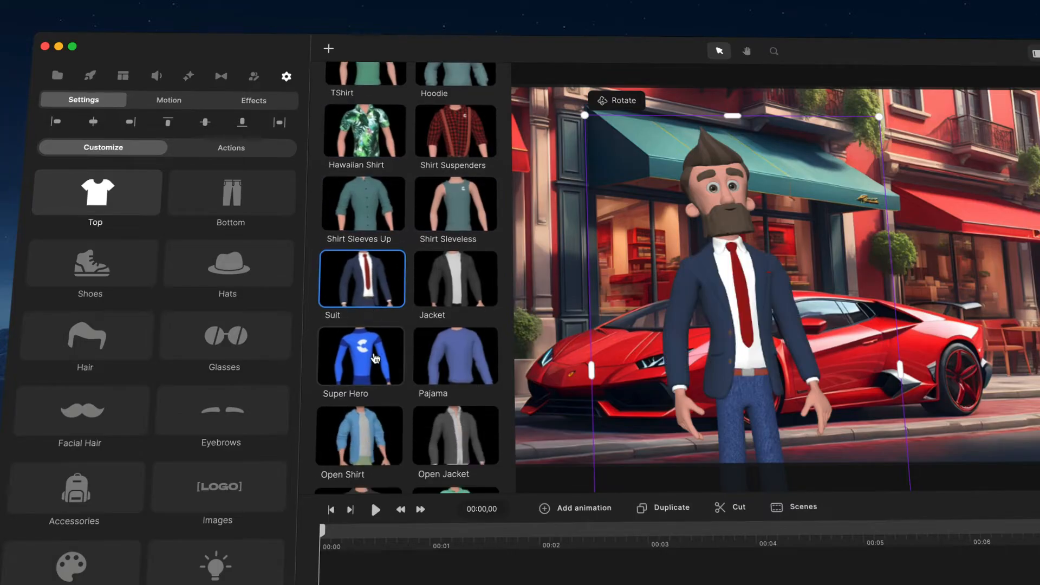
{"action": "left_click", "coordinate": [375, 358]}
- Try the Hoodie and TShirt tops again, and dress the character in the TShirt Big Logo top
{"action": "scroll", "coordinate": [418, 344], "scroll_direction": "up", "scroll_amount": 3}
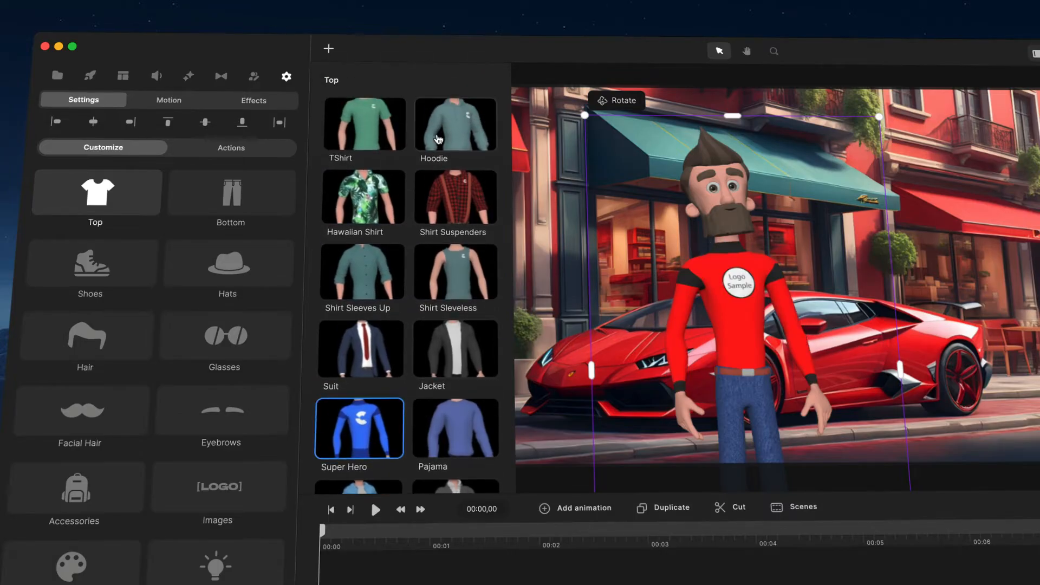
{"action": "left_click", "coordinate": [439, 138]}
{"action": "left_click", "coordinate": [373, 161]}
{"action": "scroll", "coordinate": [402, 360], "scroll_direction": "down", "scroll_amount": 5}
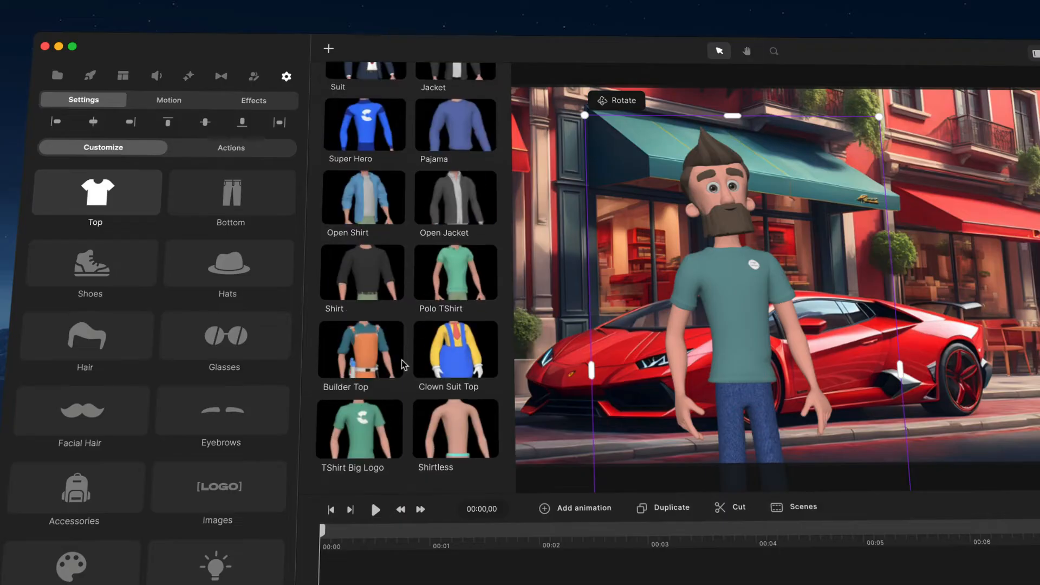
{"action": "left_click", "coordinate": [362, 426]}
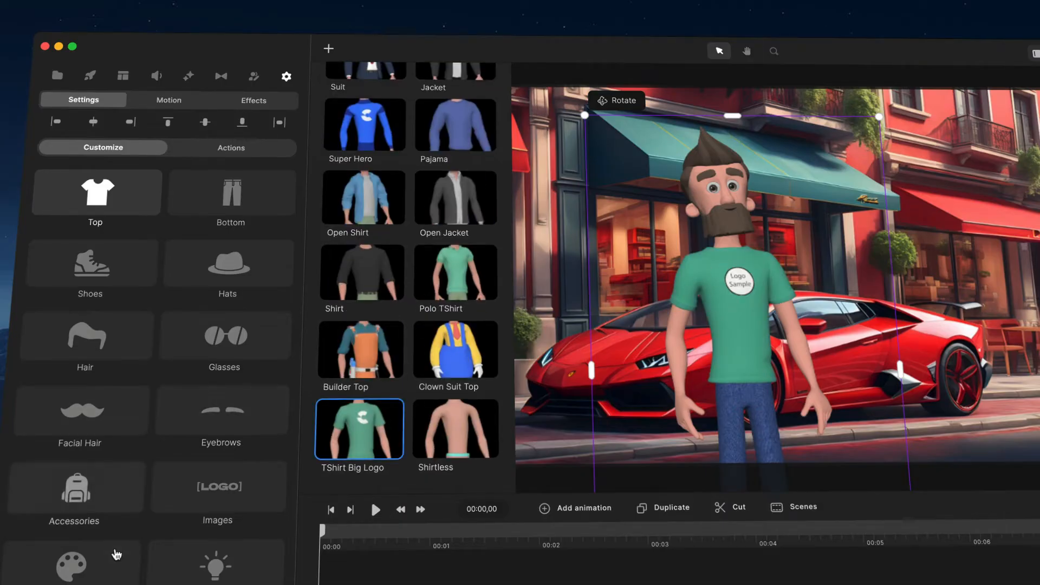
- Replace the character's Logo image with the white C logo from the global media library
{"action": "left_click", "coordinate": [242, 489]}
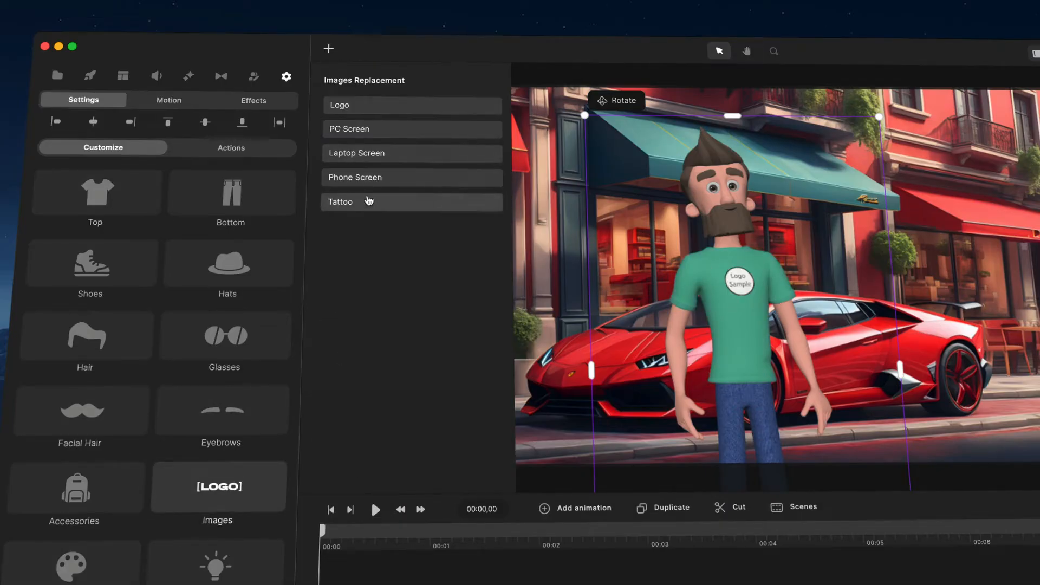
{"action": "left_click", "coordinate": [374, 106]}
{"action": "left_click", "coordinate": [181, 111]}
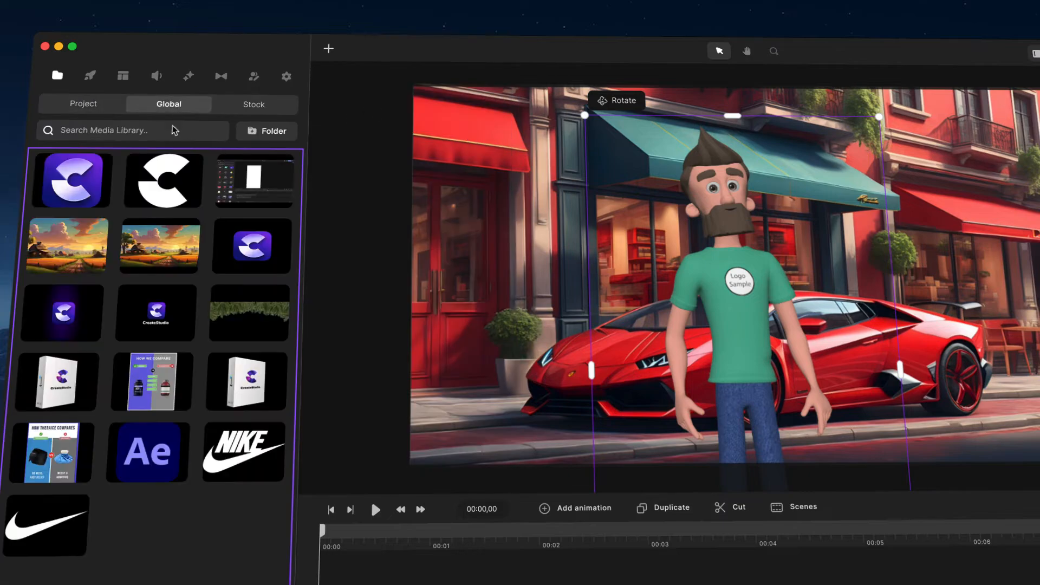
{"action": "left_click", "coordinate": [154, 181]}
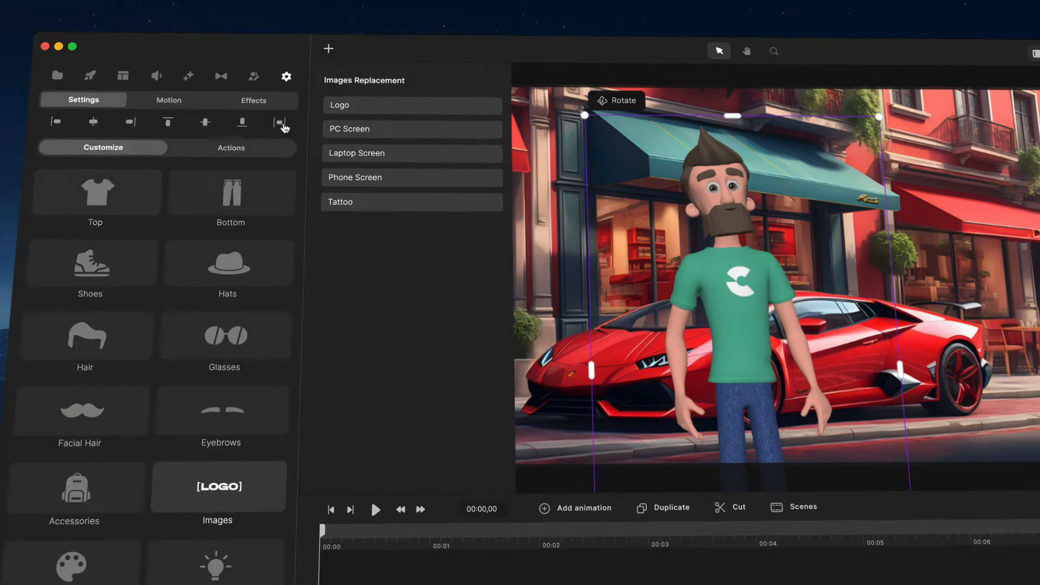
- Replace the shirt's Logo image with the white Nike wordmark and swoosh from the global media library
{"action": "left_click", "coordinate": [374, 107]}
{"action": "left_click", "coordinate": [165, 113]}
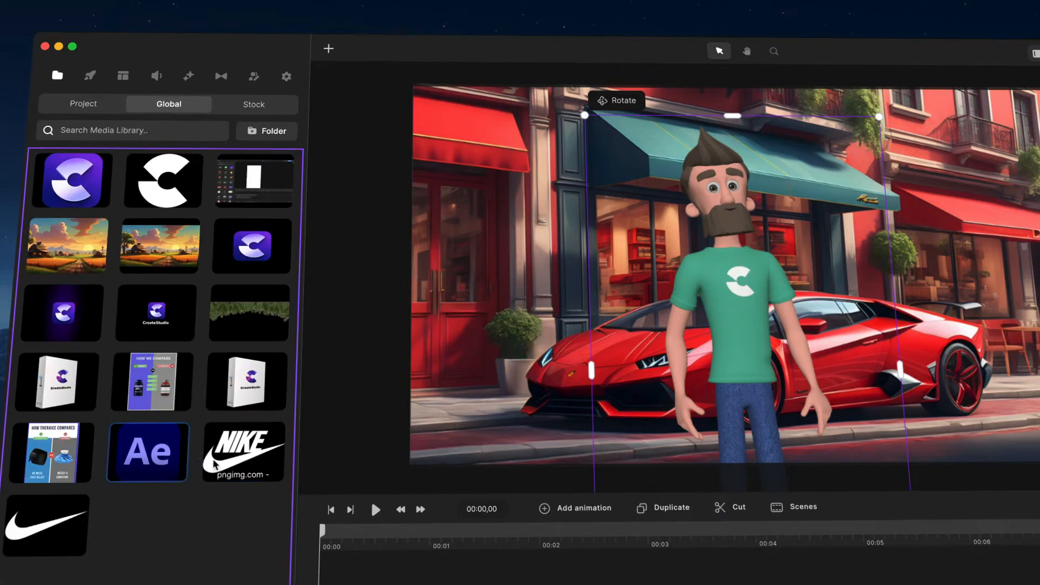
{"action": "left_click", "coordinate": [272, 457]}
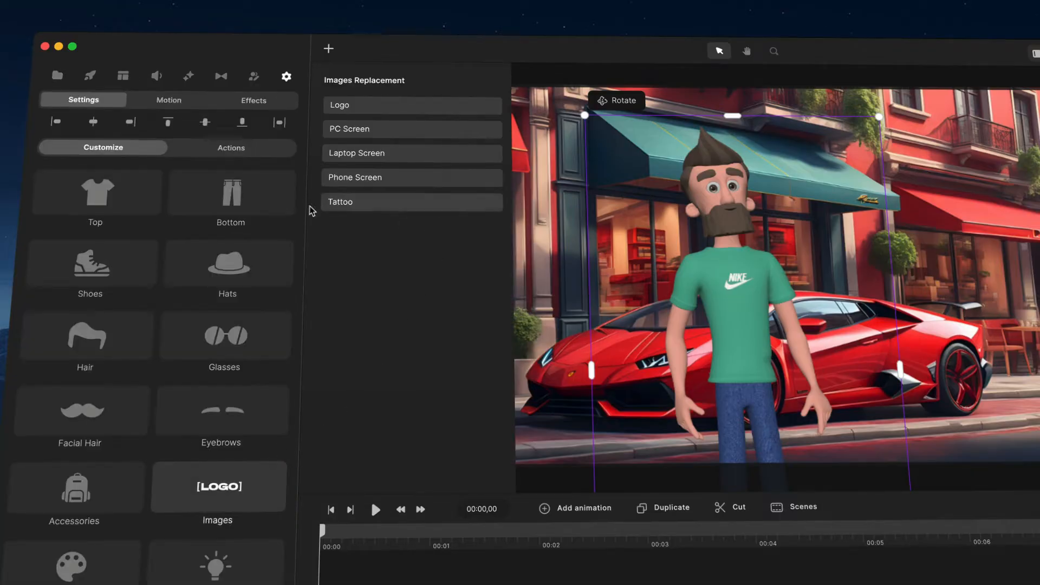
- Change the character's bottom to Cargo Pants
{"action": "left_click", "coordinate": [248, 201]}
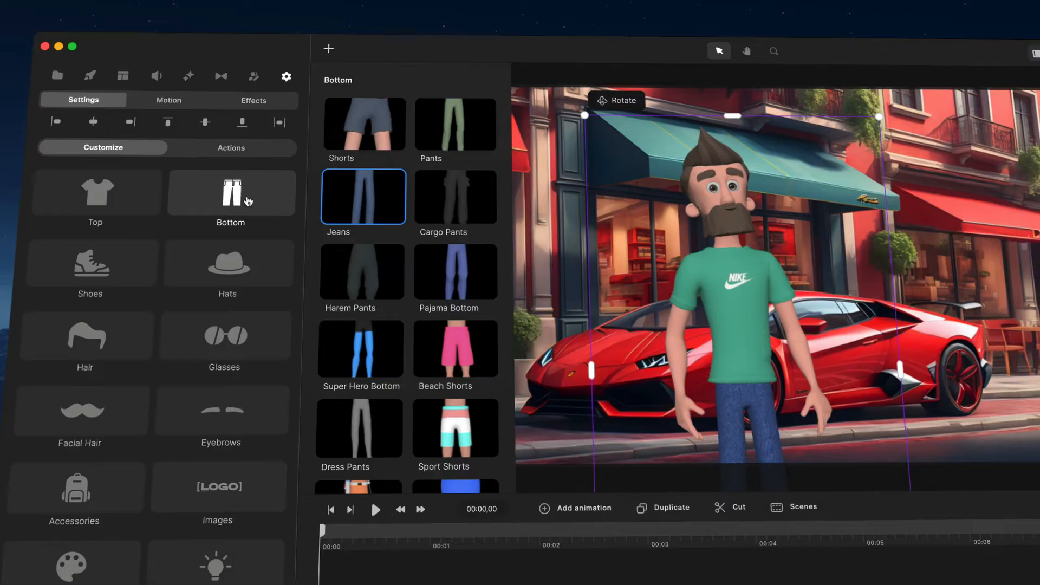
{"action": "left_click", "coordinate": [443, 197]}
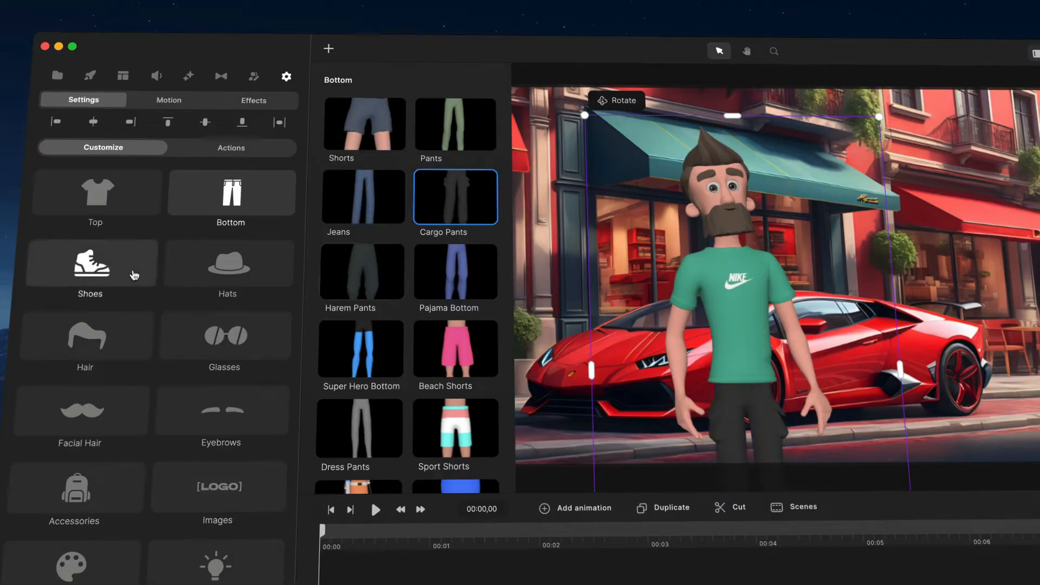
- Try the Propeller, Back Cap, Safety, Bucket, Santa and Cap hats on the character
{"action": "left_click", "coordinate": [266, 250]}
{"action": "left_click", "coordinate": [446, 191]}
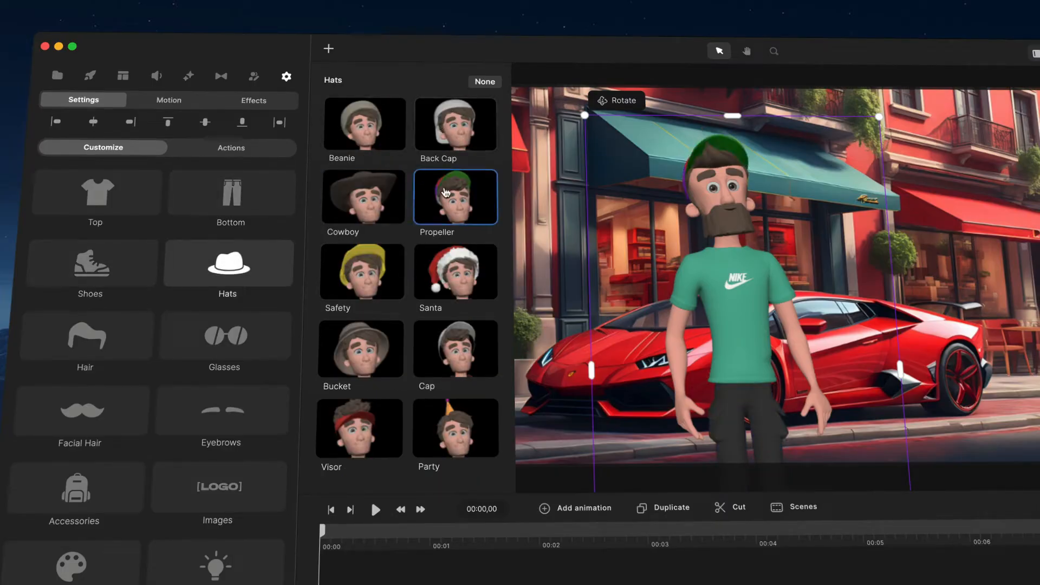
{"action": "left_click", "coordinate": [452, 133]}
{"action": "left_click", "coordinate": [382, 276]}
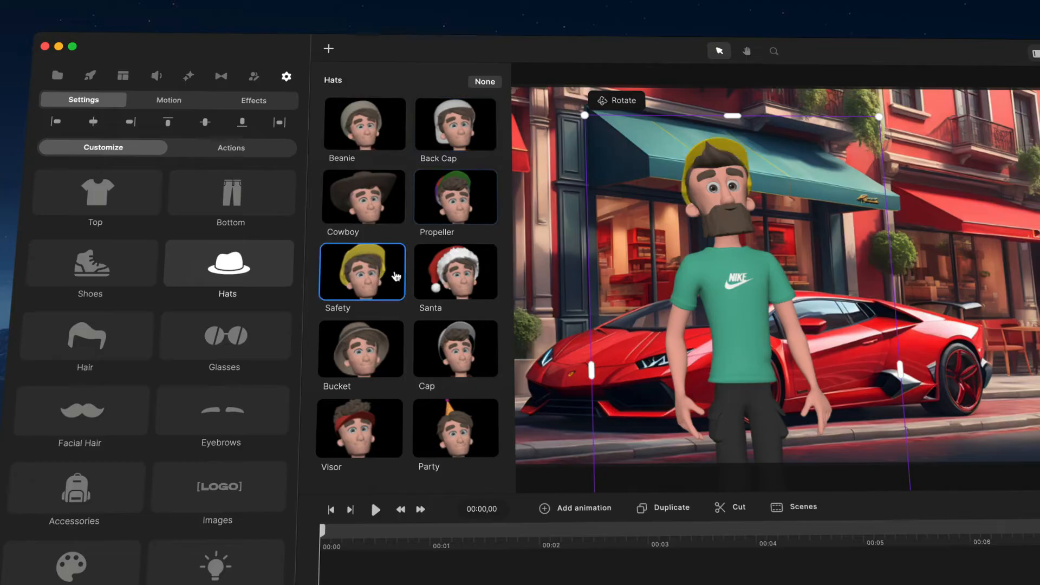
{"action": "left_click", "coordinate": [443, 277]}
{"action": "left_click", "coordinate": [355, 361]}
{"action": "left_click", "coordinate": [437, 296]}
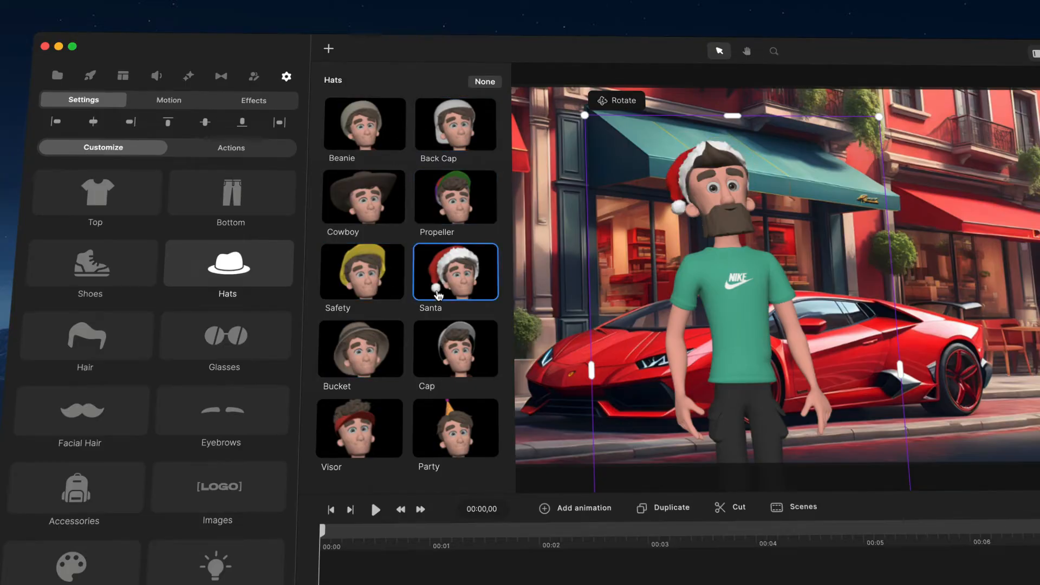
{"action": "left_click", "coordinate": [442, 364]}
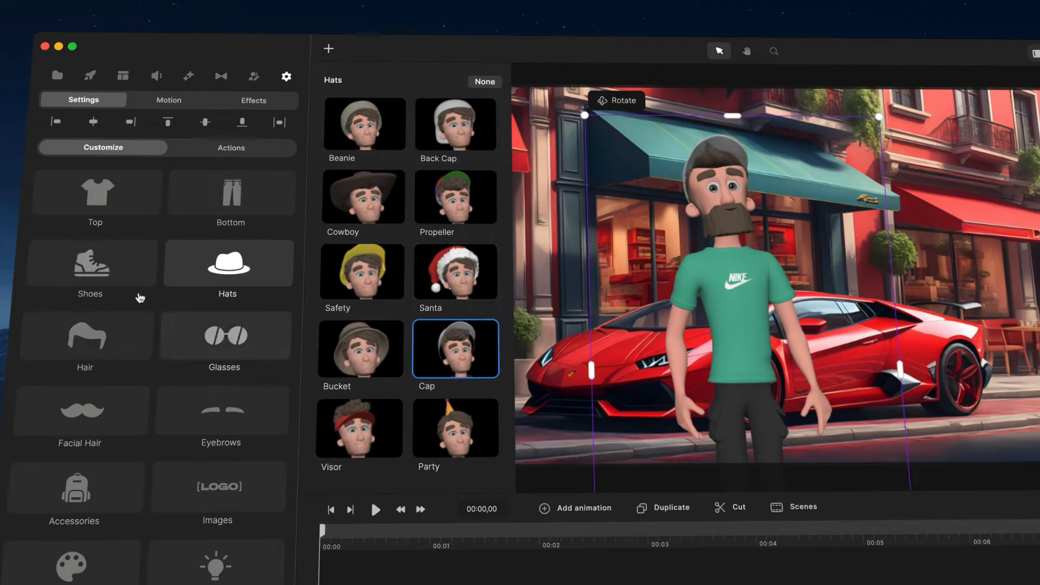
- View the hair options, and remove the hat from the character by setting Hats to None
{"action": "left_click", "coordinate": [104, 349]}
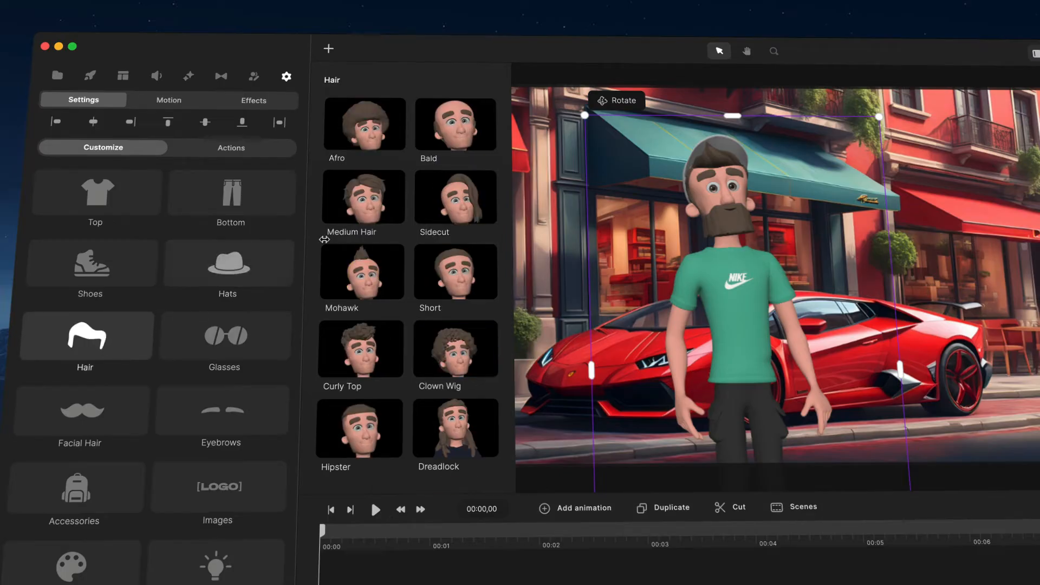
{"action": "left_click", "coordinate": [247, 259]}
{"action": "left_click", "coordinate": [482, 83]}
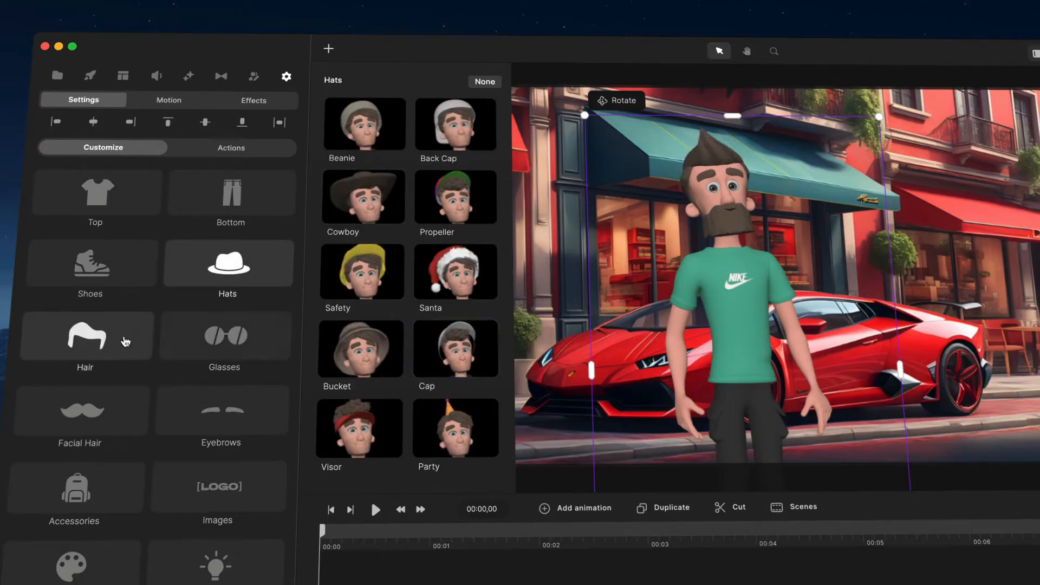
- Try the Bald, Afro, Medium Hair and Curly Top hairstyles on the character
{"action": "left_click", "coordinate": [105, 341]}
{"action": "left_click", "coordinate": [442, 127]}
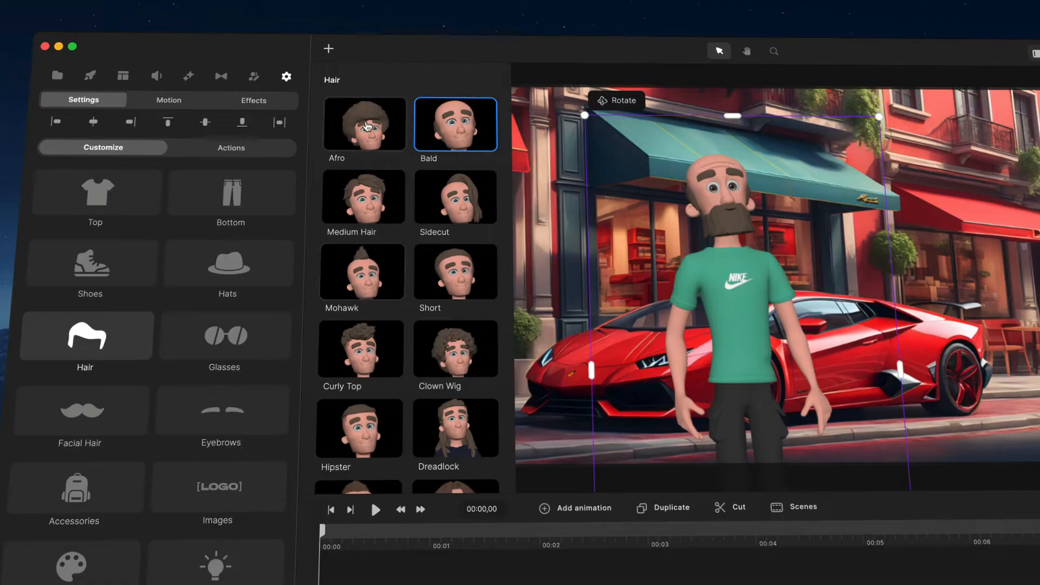
{"action": "left_click", "coordinate": [367, 126]}
{"action": "left_click", "coordinate": [371, 211]}
{"action": "scroll", "coordinate": [371, 217], "scroll_direction": "down", "scroll_amount": 2}
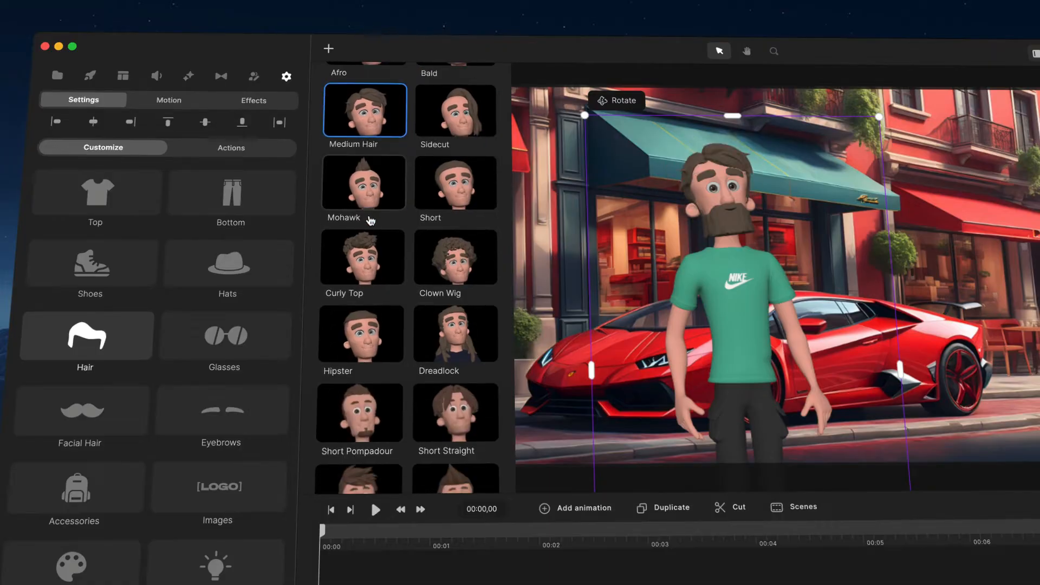
{"action": "left_click", "coordinate": [358, 258]}
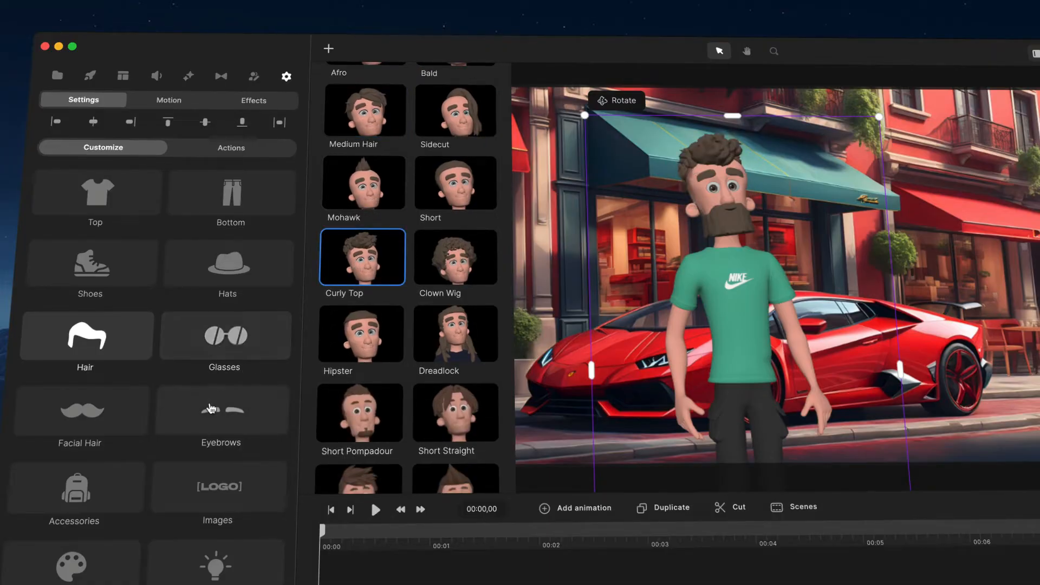
- Try the Reading glasses on the character and settle on the Retro glasses
{"action": "left_click", "coordinate": [206, 356]}
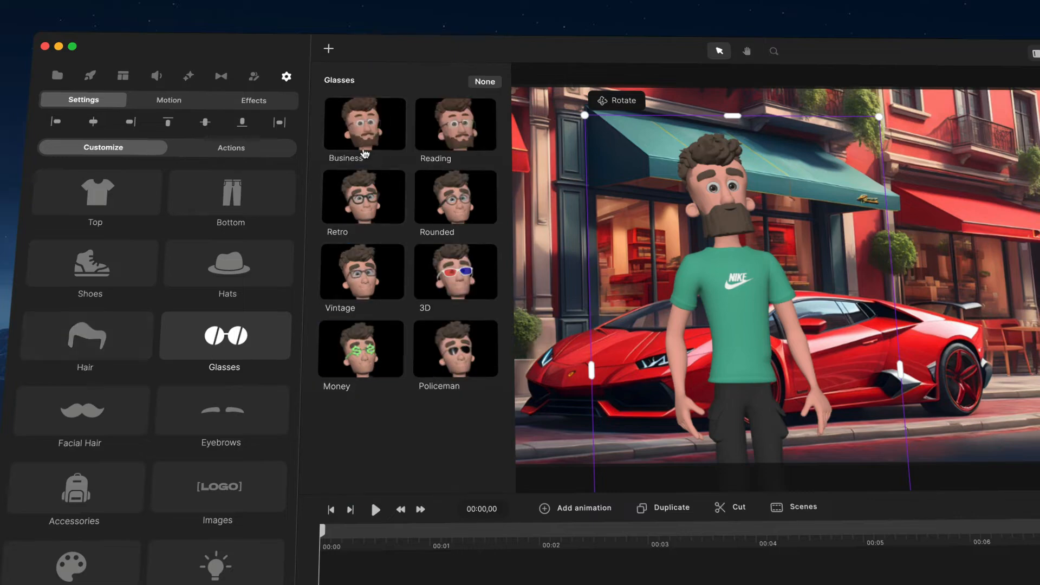
{"action": "left_click", "coordinate": [401, 145]}
{"action": "left_click", "coordinate": [436, 142]}
{"action": "left_click", "coordinate": [382, 207]}
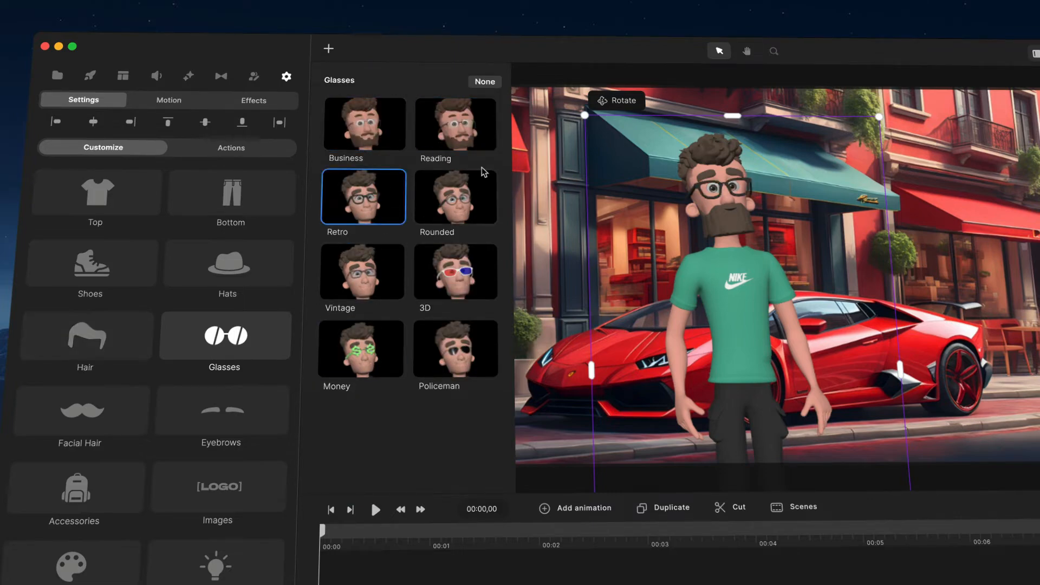
- Try the Spanish, Italian, Square Beard and Big Beard facial hair styles on the character
{"action": "left_click", "coordinate": [81, 411]}
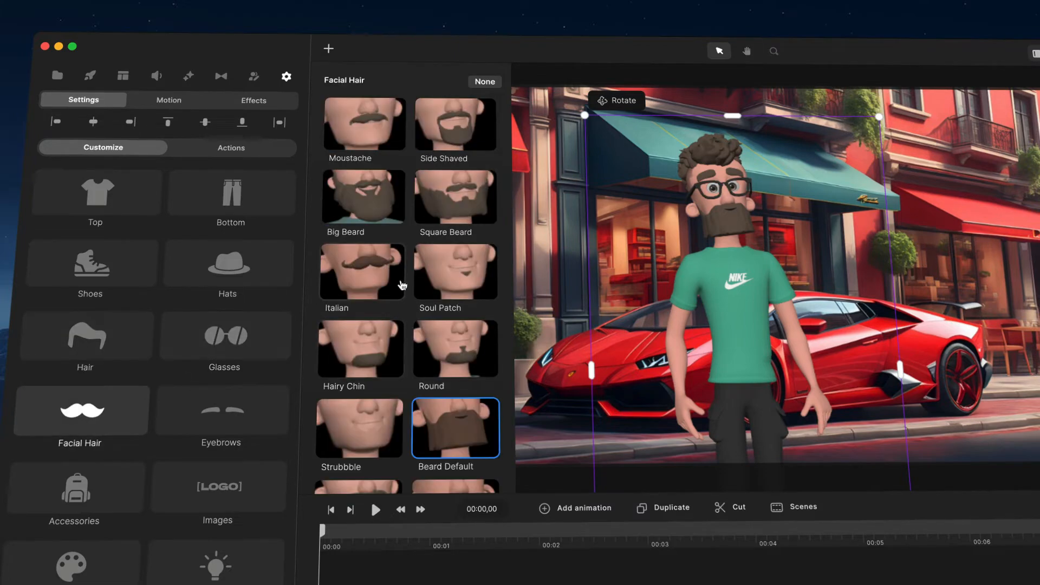
{"action": "scroll", "coordinate": [402, 286], "scroll_direction": "down", "scroll_amount": 3}
{"action": "left_click", "coordinate": [419, 412]}
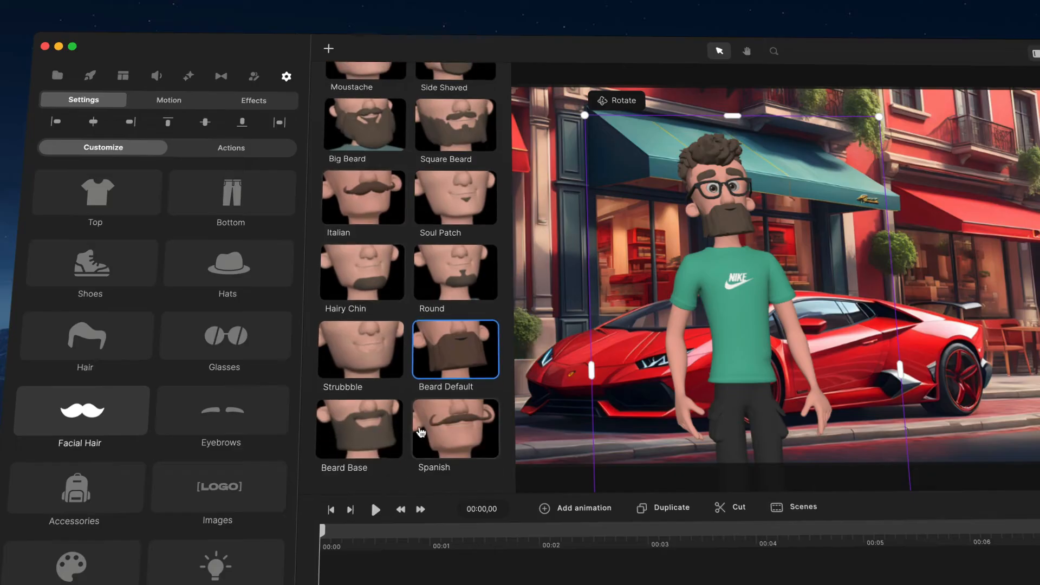
{"action": "left_click", "coordinate": [371, 214]}
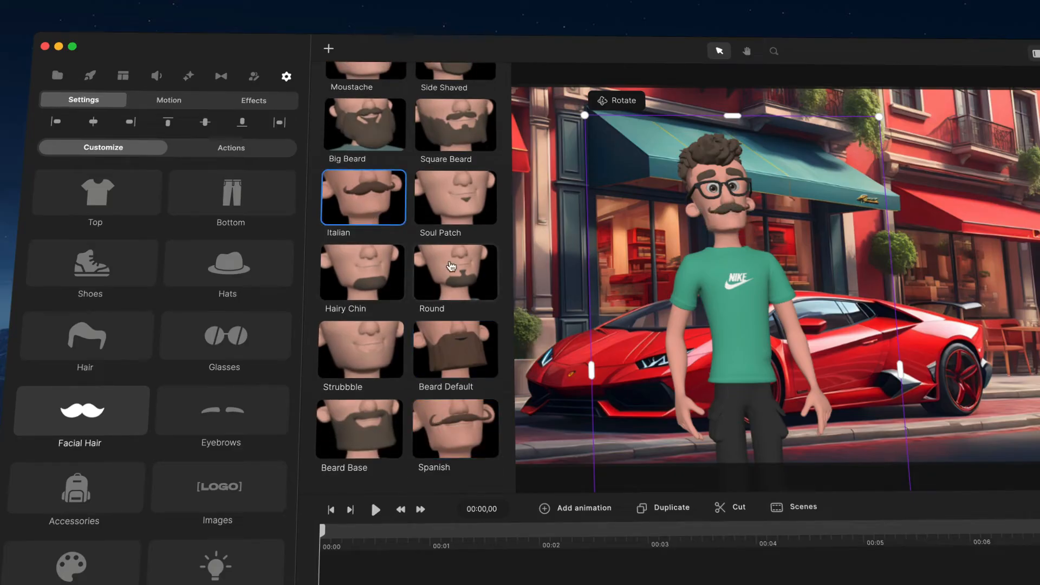
{"action": "left_click", "coordinate": [451, 266]}
{"action": "scroll", "coordinate": [453, 260], "scroll_direction": "up", "scroll_amount": 2}
{"action": "left_click", "coordinate": [451, 206]}
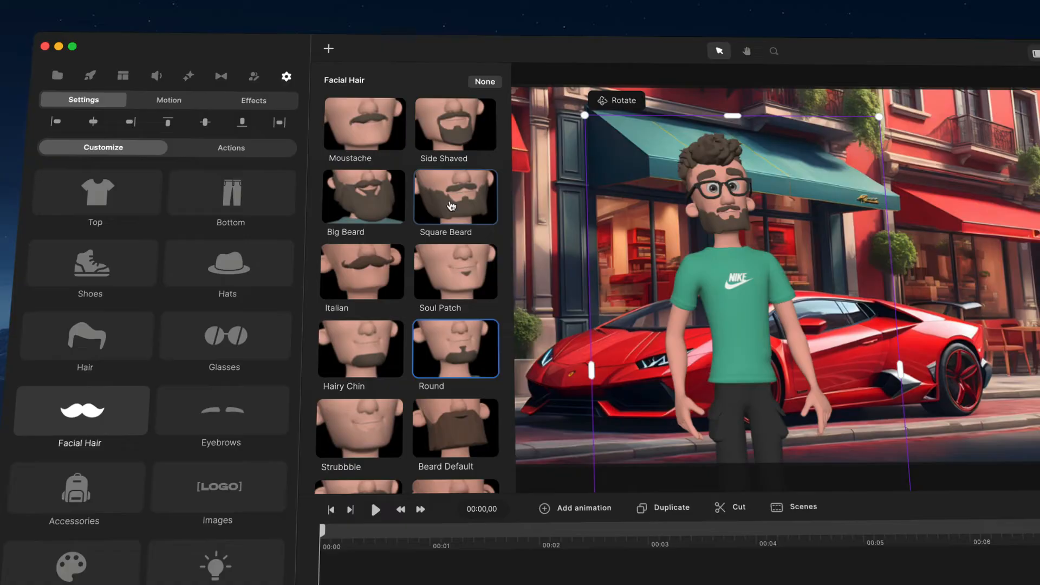
{"action": "left_click", "coordinate": [393, 205]}
{"action": "scroll", "coordinate": [388, 237], "scroll_direction": "down", "scroll_amount": 3}
{"action": "scroll", "coordinate": [456, 217], "scroll_direction": "up", "scroll_amount": 3}
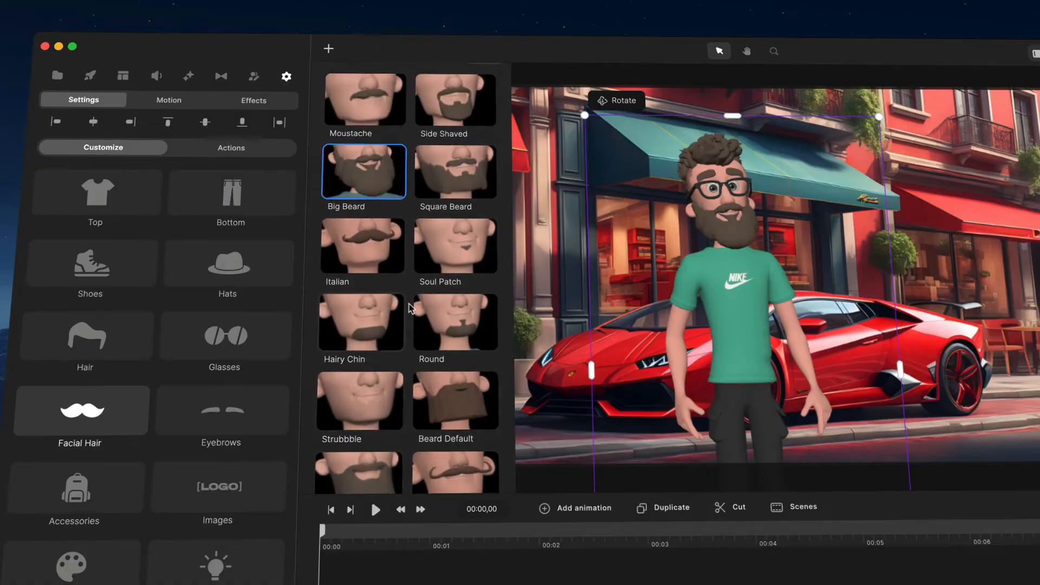
- Compare the Square Beard with smaller beard styles and set the character's facial hair to Round
{"action": "left_click", "coordinate": [461, 181]}
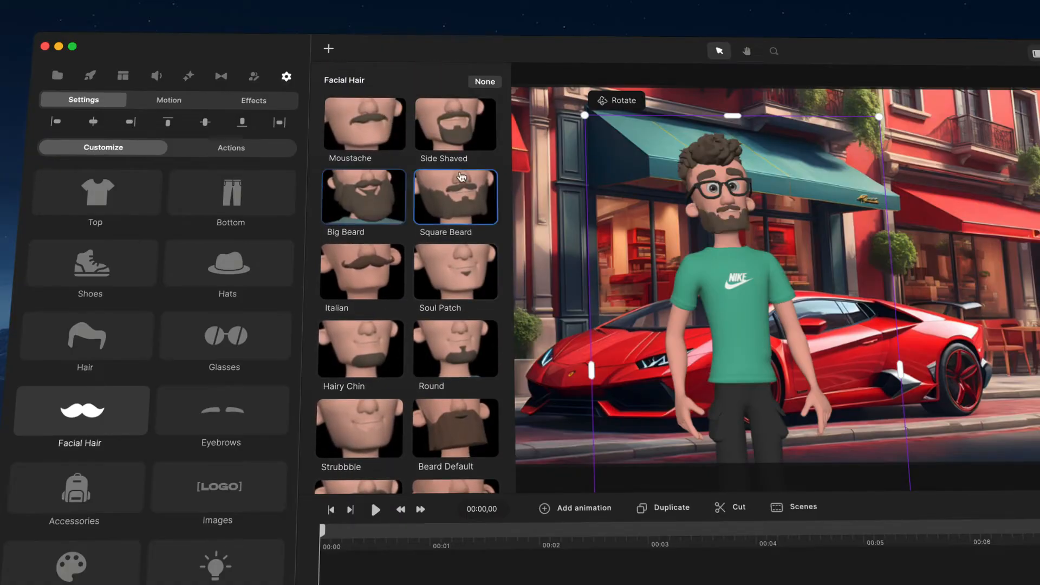
{"action": "left_click", "coordinate": [463, 267]}
{"action": "left_click", "coordinate": [443, 343]}
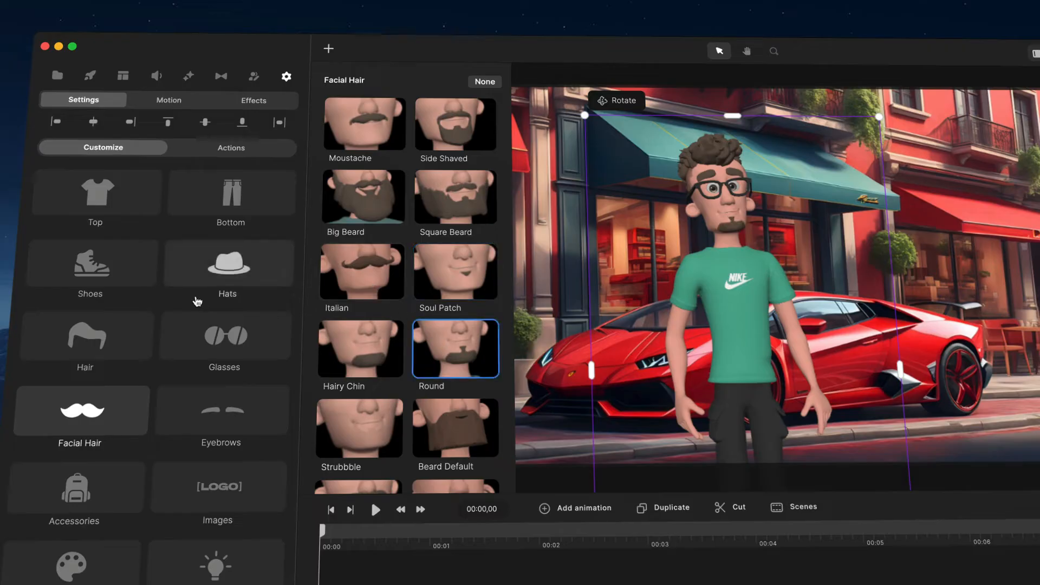
- Change the character's hairstyle to Dreadlock and view the glasses options again
{"action": "left_click", "coordinate": [87, 337]}
{"action": "scroll", "coordinate": [423, 179], "scroll_direction": "down", "scroll_amount": 5}
{"action": "left_click", "coordinate": [449, 214]}
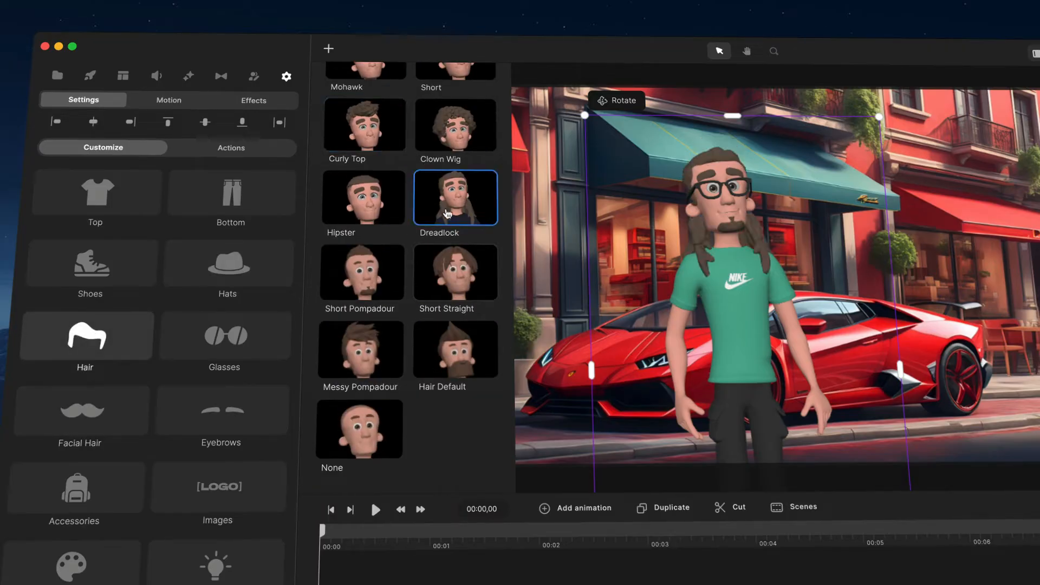
{"action": "scroll", "coordinate": [108, 379], "scroll_direction": "down", "scroll_amount": 3}
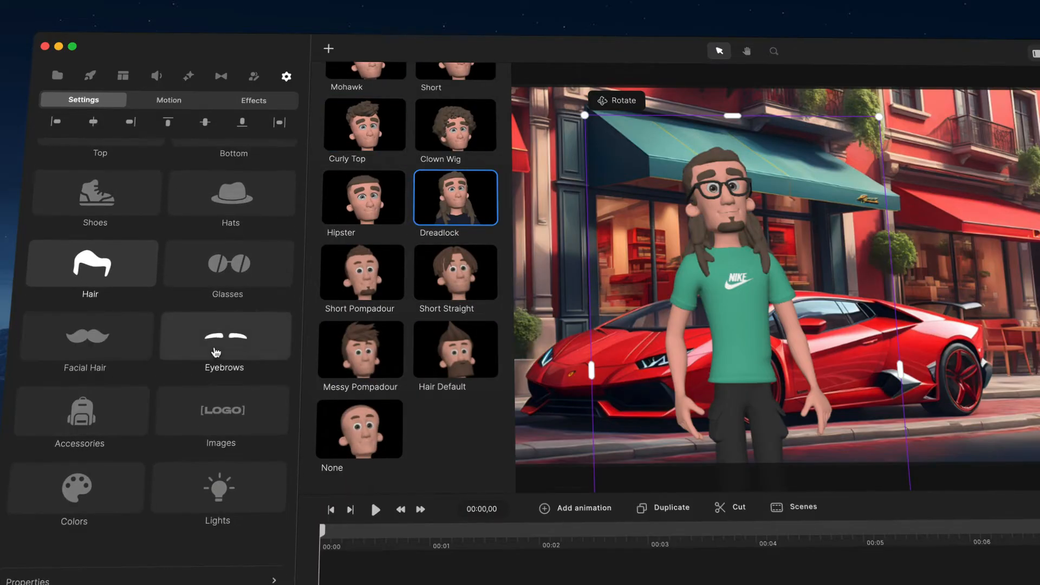
{"action": "left_click", "coordinate": [236, 258]}
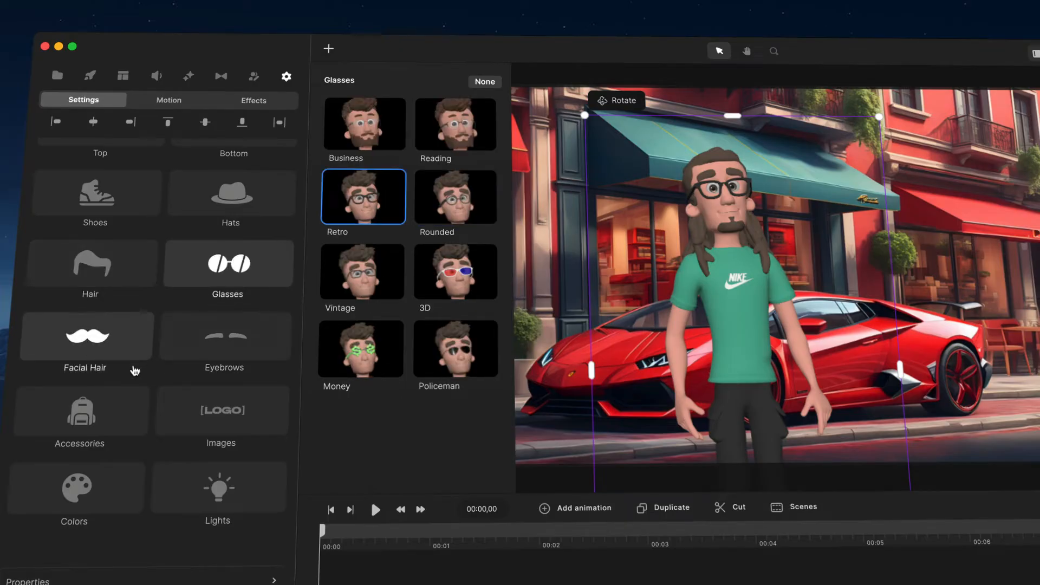
- Change the character's skin color to a dark brown
{"action": "left_click", "coordinate": [114, 482]}
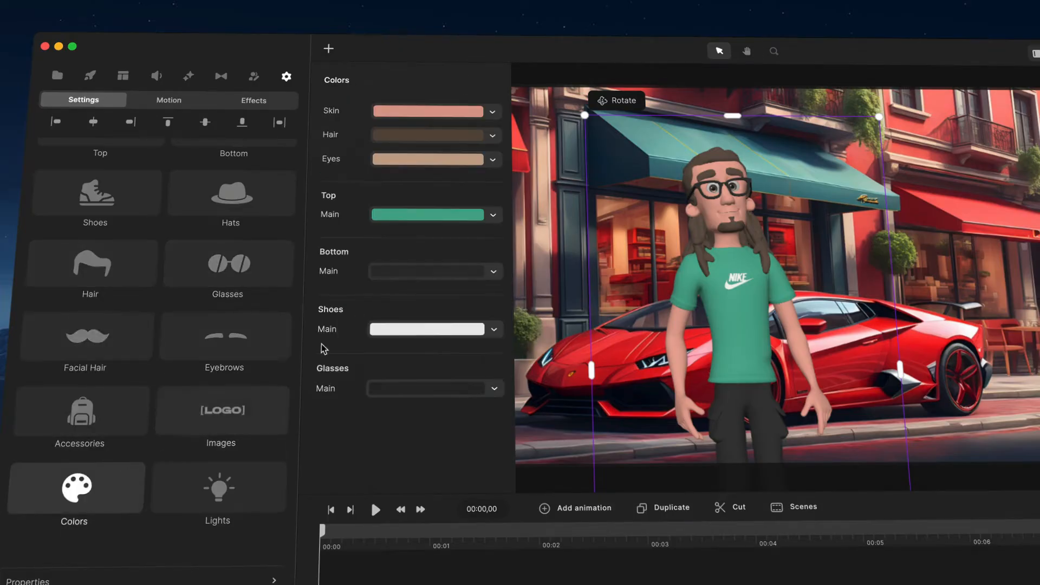
{"action": "left_click", "coordinate": [429, 113]}
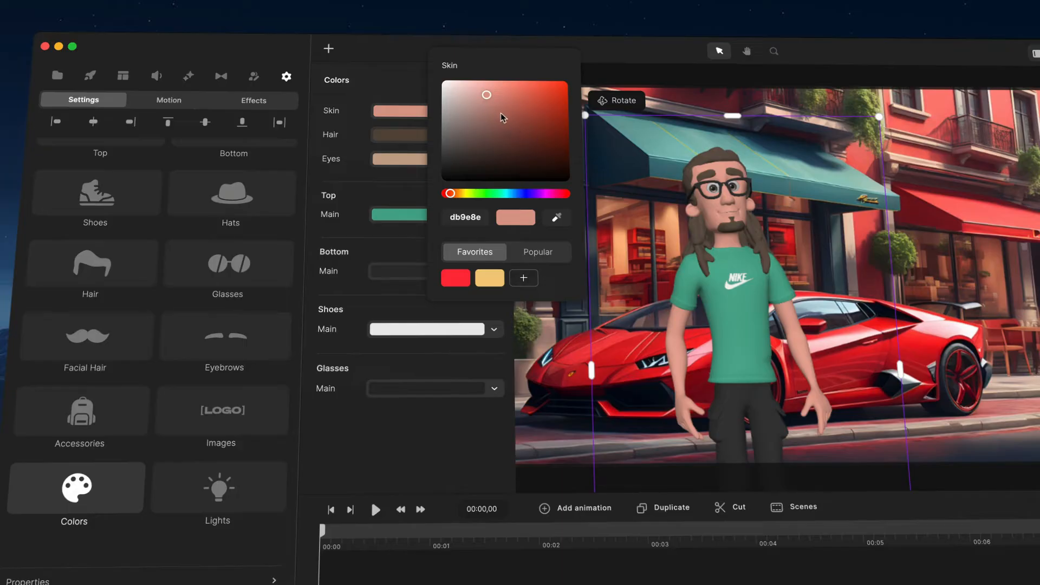
{"action": "left_click_drag", "start_coordinate": [500, 113], "coordinate": [499, 141]}
- Darken the character's hair color to 191009 and inspect the face up close
{"action": "left_click", "coordinate": [403, 137]}
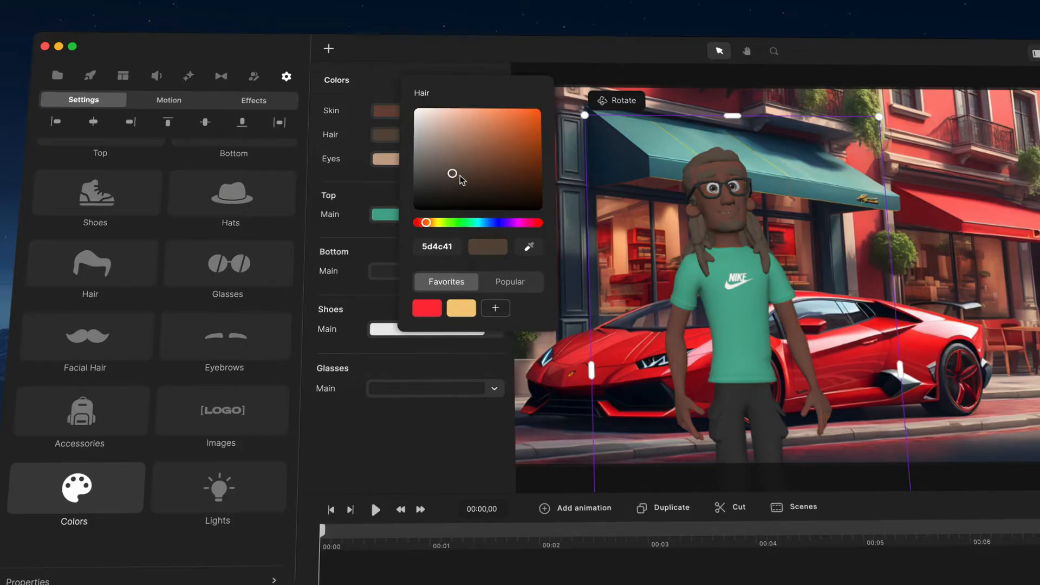
{"action": "left_click_drag", "start_coordinate": [462, 181], "coordinate": [492, 201]}
{"action": "scroll", "coordinate": [799, 226], "scroll_direction": "up", "scroll_amount": 3}
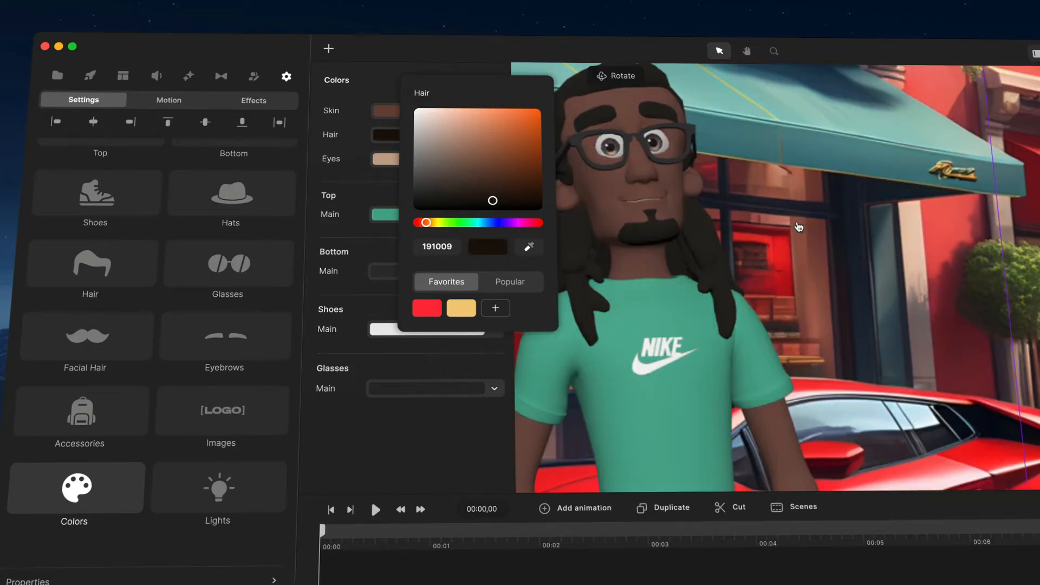
{"action": "scroll", "coordinate": [798, 227], "scroll_direction": "down", "scroll_amount": 3}
- Change the character's eye color to the light blue 56bcdd
{"action": "left_click", "coordinate": [403, 159]}
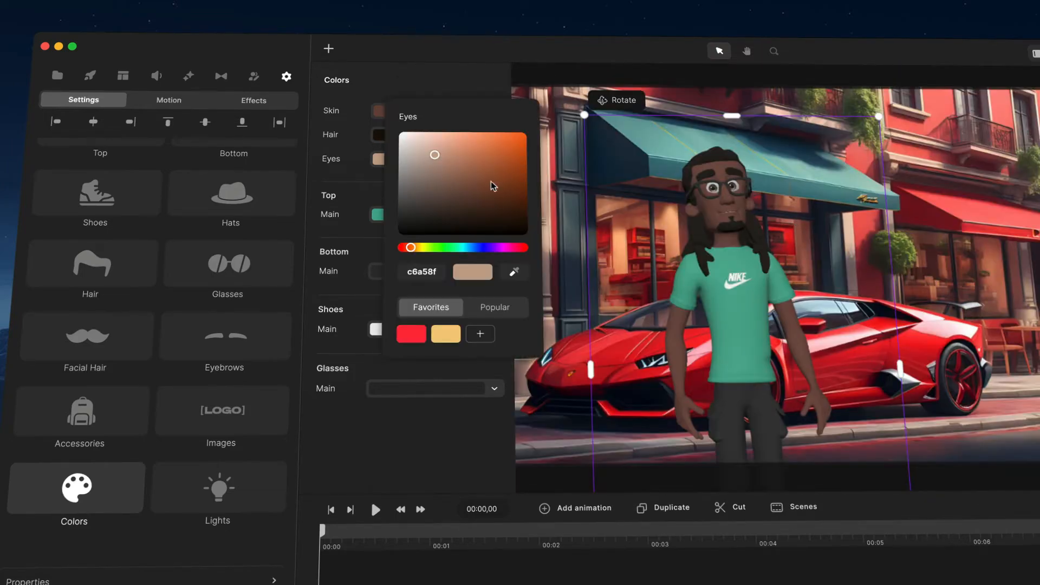
{"action": "left_click", "coordinate": [477, 249]}
{"action": "left_click_drag", "start_coordinate": [465, 155], "coordinate": [478, 146]}
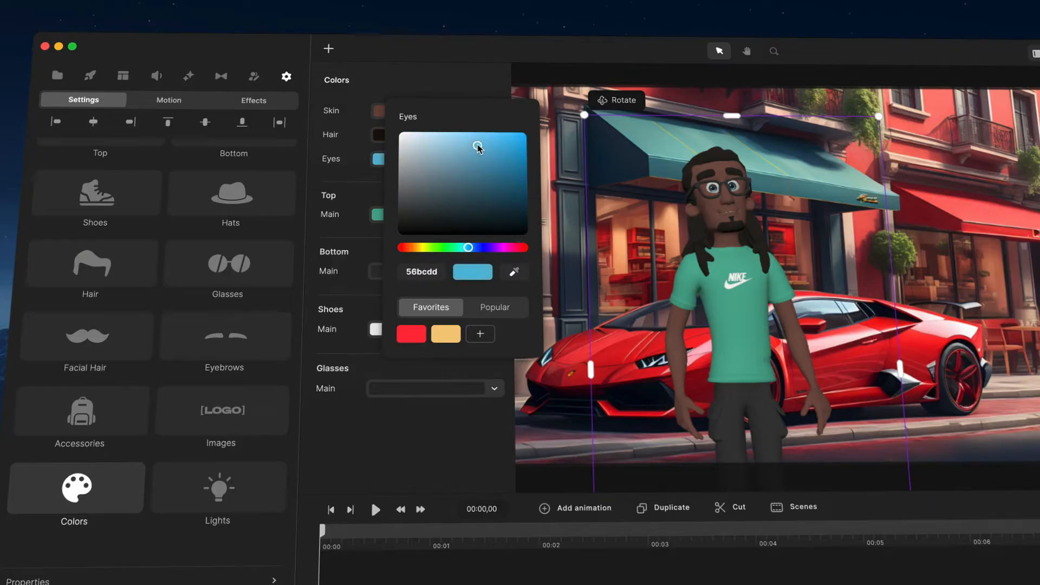
- Raise the intensity of the character's frontal light to 25%
{"action": "left_click", "coordinate": [219, 488]}
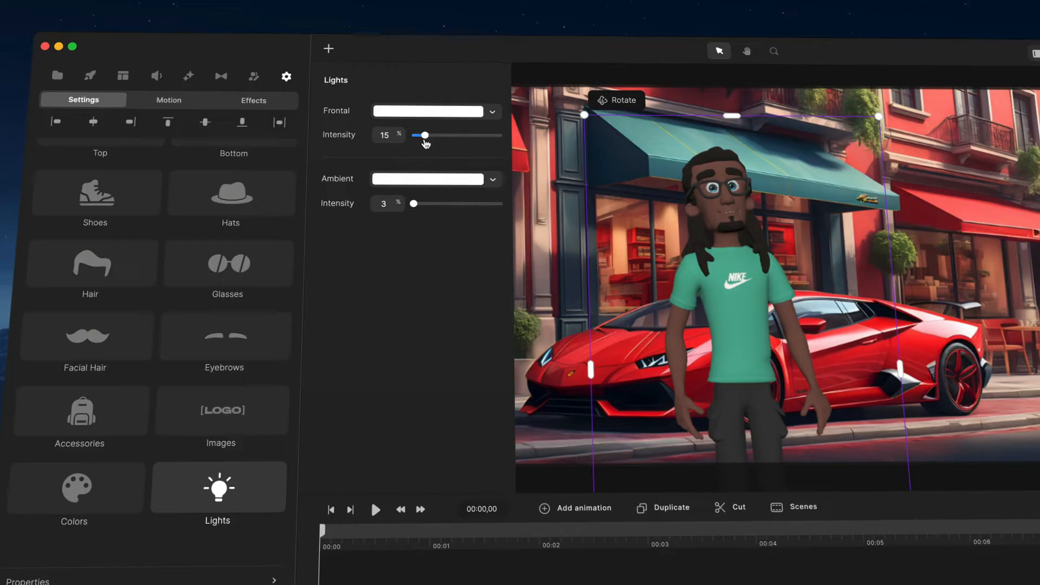
{"action": "mouse_move", "coordinate": [425, 137]}
{"action": "left_mouse_down"}
{"action": "mouse_move", "coordinate": [465, 137]}
{"action": "mouse_move", "coordinate": [436, 136]}
{"action": "left_mouse_up"}
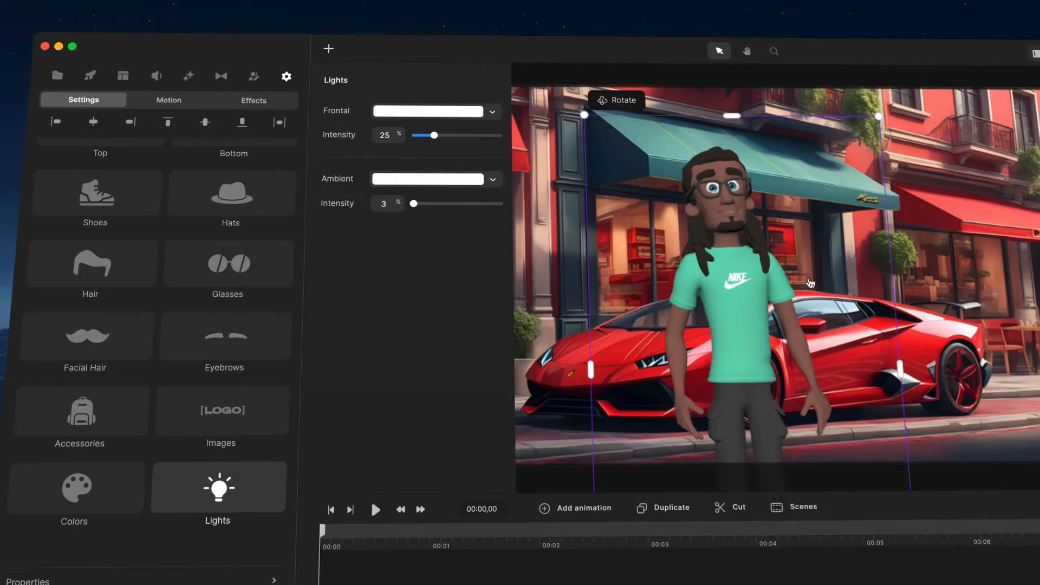
- Try a yellow ambient light, color f2f455, at 10% intensity on the character
{"action": "left_click", "coordinate": [444, 181]}
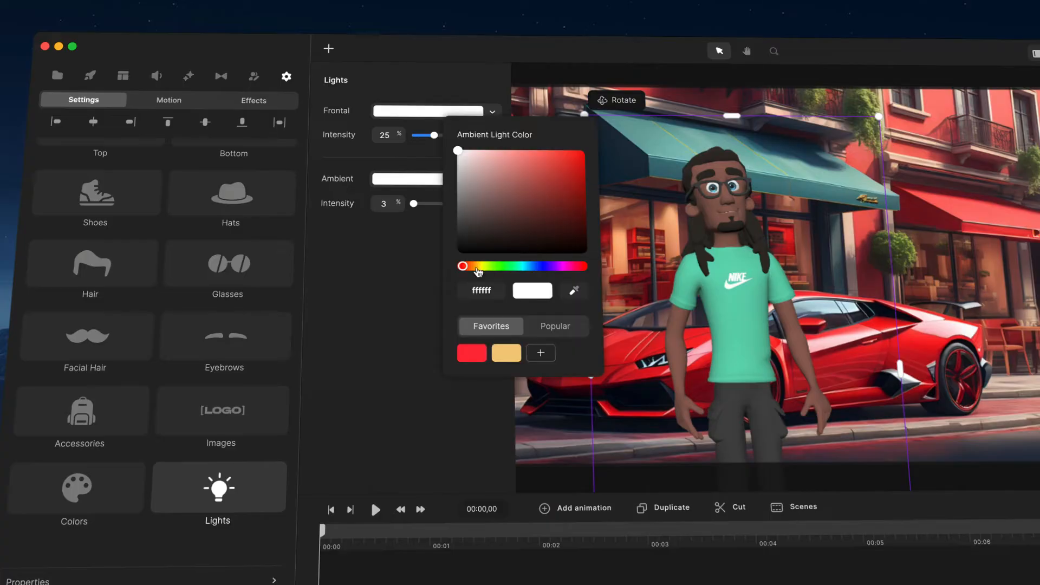
{"action": "left_click_drag", "start_coordinate": [474, 266], "coordinate": [483, 267]}
{"action": "left_click_drag", "start_coordinate": [552, 171], "coordinate": [542, 157]}
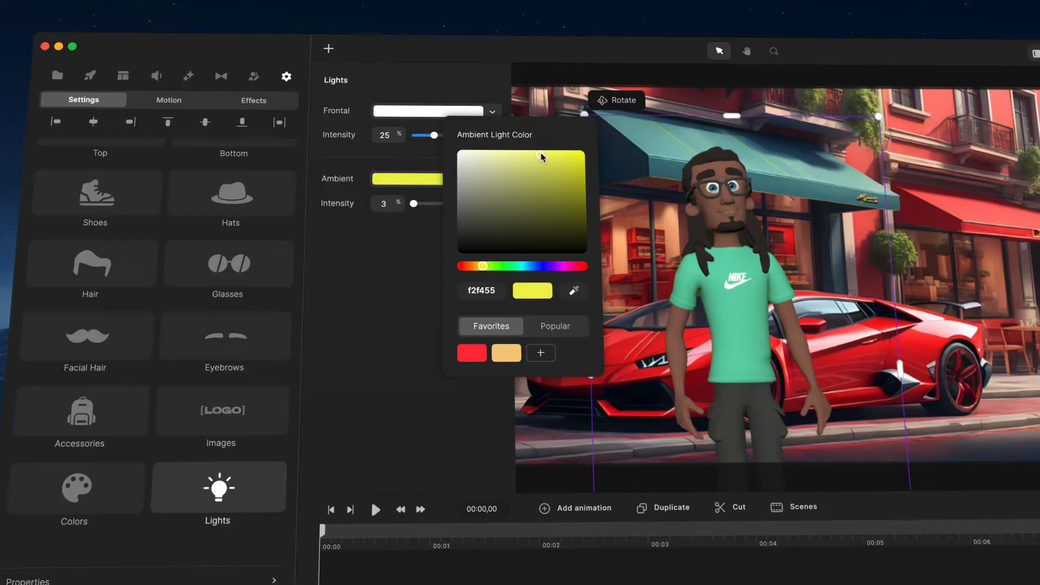
{"action": "left_click_drag", "start_coordinate": [419, 209], "coordinate": [423, 204]}
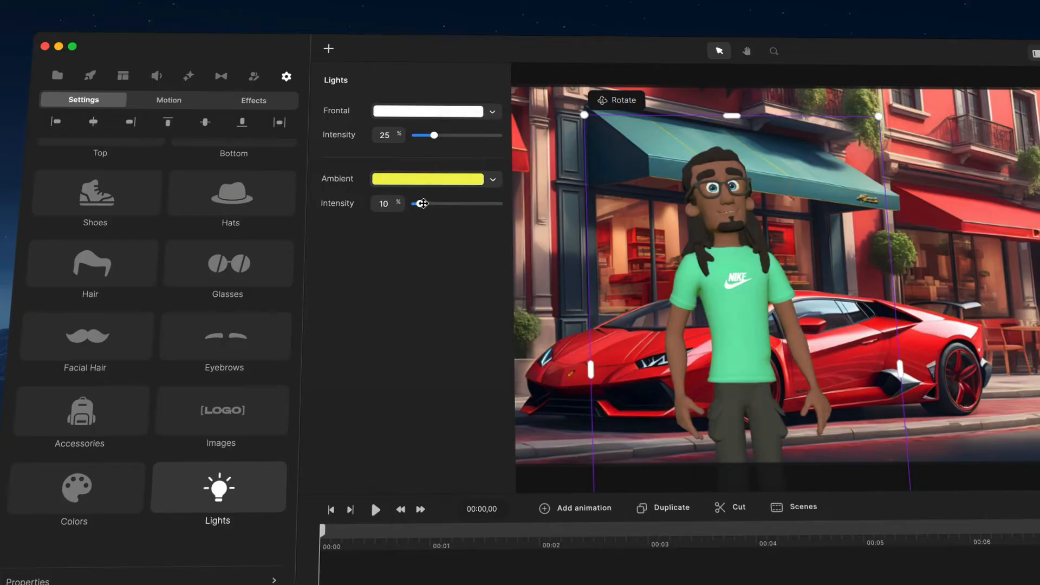
- Set the character's ambient light color to white ffffff and its intensity to 6%
{"action": "left_click", "coordinate": [435, 183]}
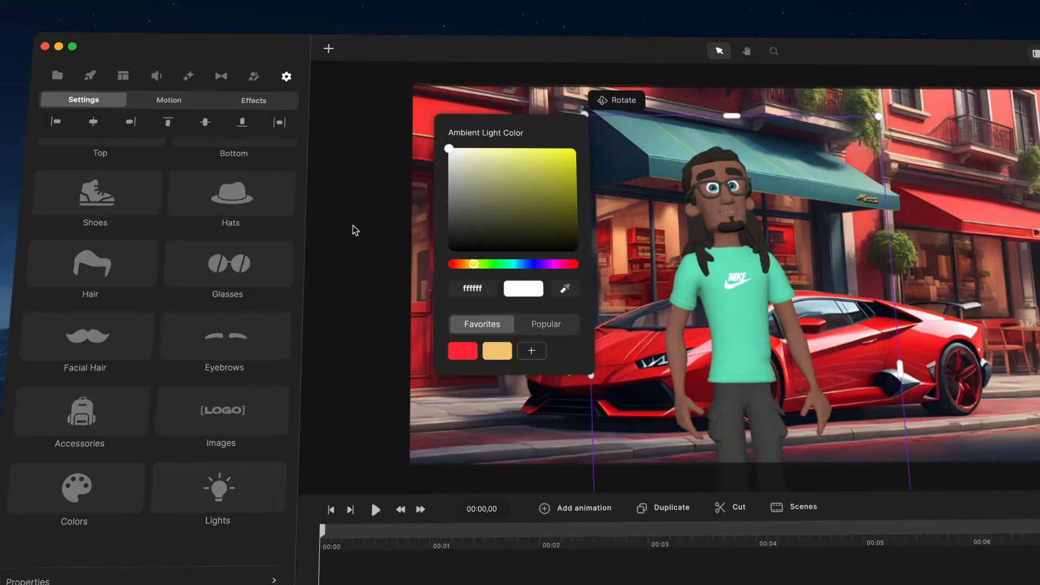
{"action": "left_click", "coordinate": [245, 500]}
{"action": "left_click_drag", "start_coordinate": [417, 204], "coordinate": [419, 204]}
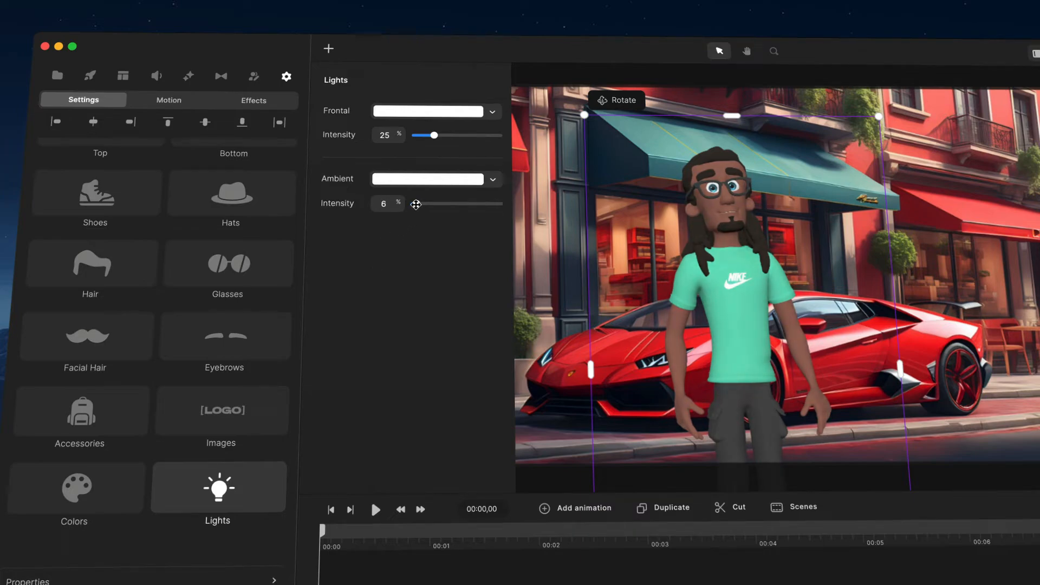
- Try animating the Character View property by turning the character to its side at 00:01,12 on the timeline
{"action": "left_click_drag", "start_coordinate": [798, 254], "coordinate": [807, 301]}
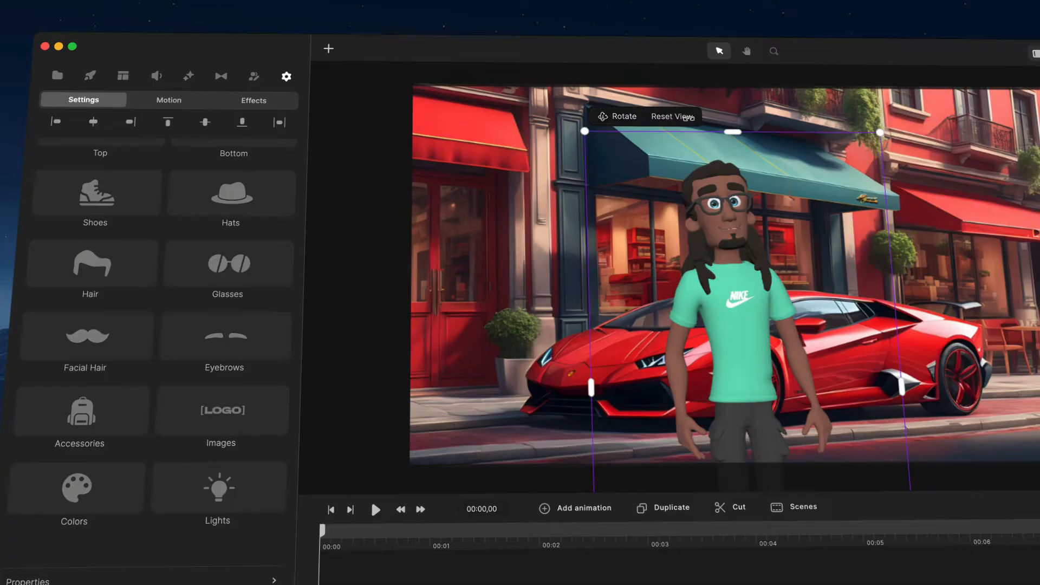
{"action": "left_click", "coordinate": [588, 514]}
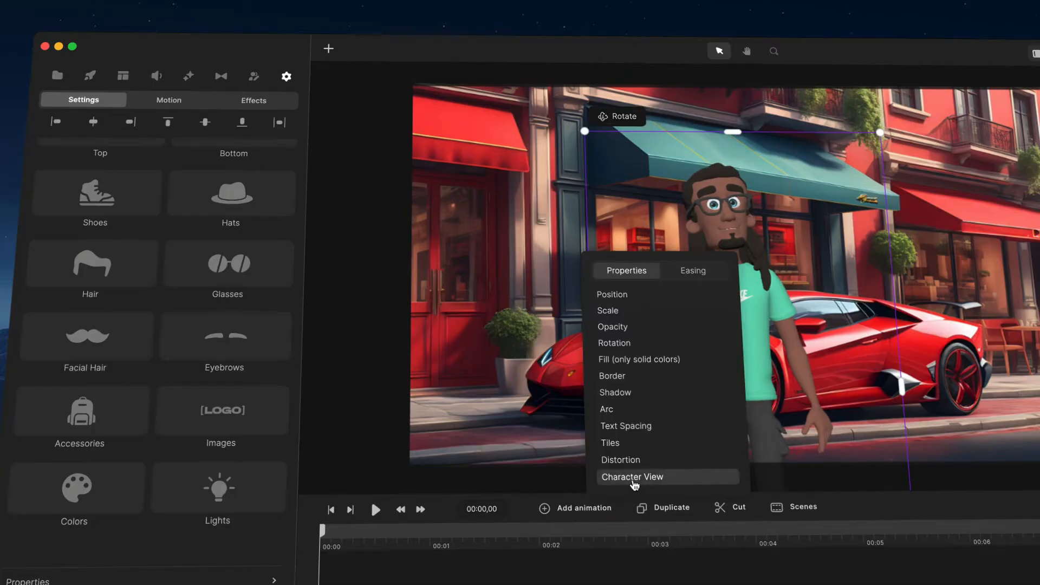
{"action": "left_click", "coordinate": [633, 482]}
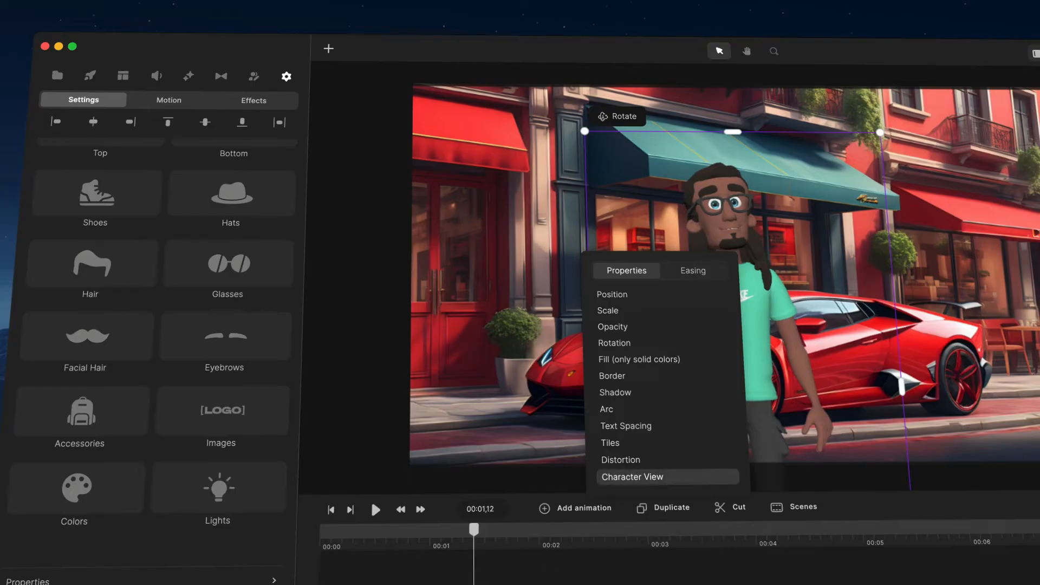
{"action": "left_click", "coordinate": [790, 282]}
{"action": "left_click_drag", "start_coordinate": [807, 288], "coordinate": [606, 430]}
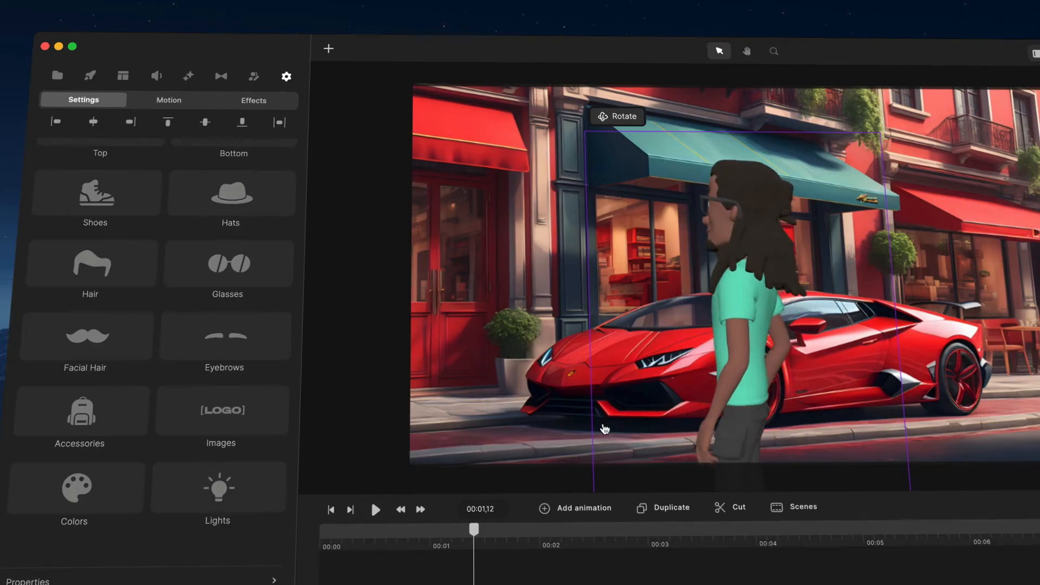
{"action": "mouse_move", "coordinate": [478, 541]}
{"action": "left_mouse_down"}
{"action": "mouse_move", "coordinate": [322, 546]}
{"action": "mouse_move", "coordinate": [474, 542]}
{"action": "left_mouse_up"}
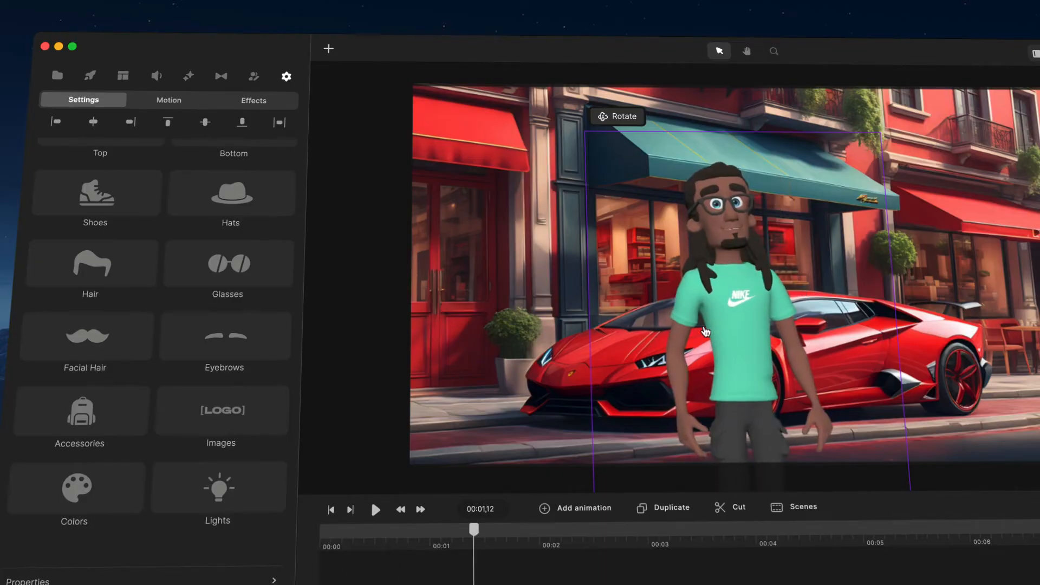
- Change the character's Idle action to Wave and return the playhead to the start of the timeline
{"action": "left_click", "coordinate": [531, 182]}
{"action": "left_click", "coordinate": [695, 148]}
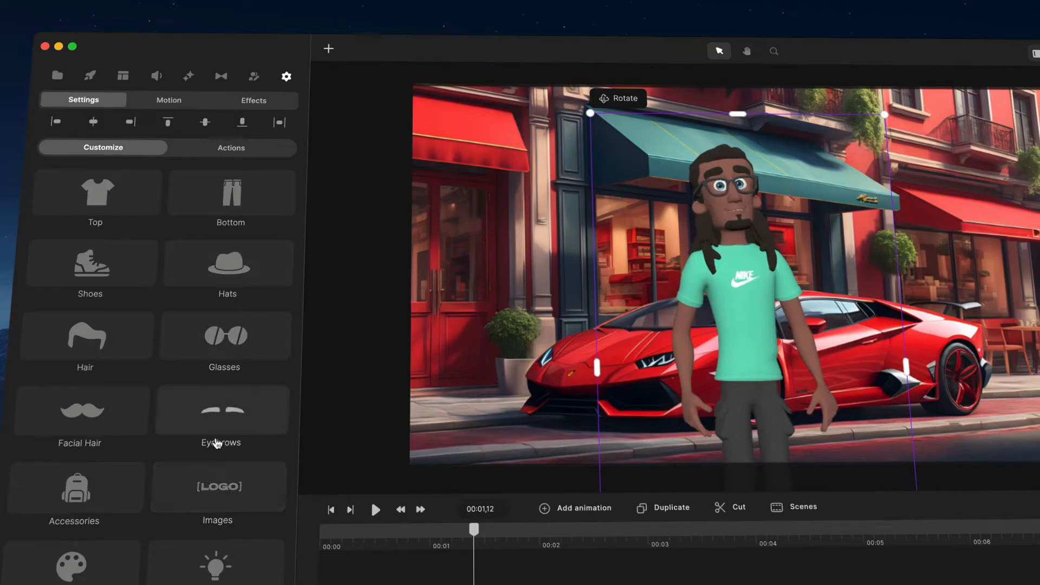
{"action": "left_click", "coordinate": [232, 148]}
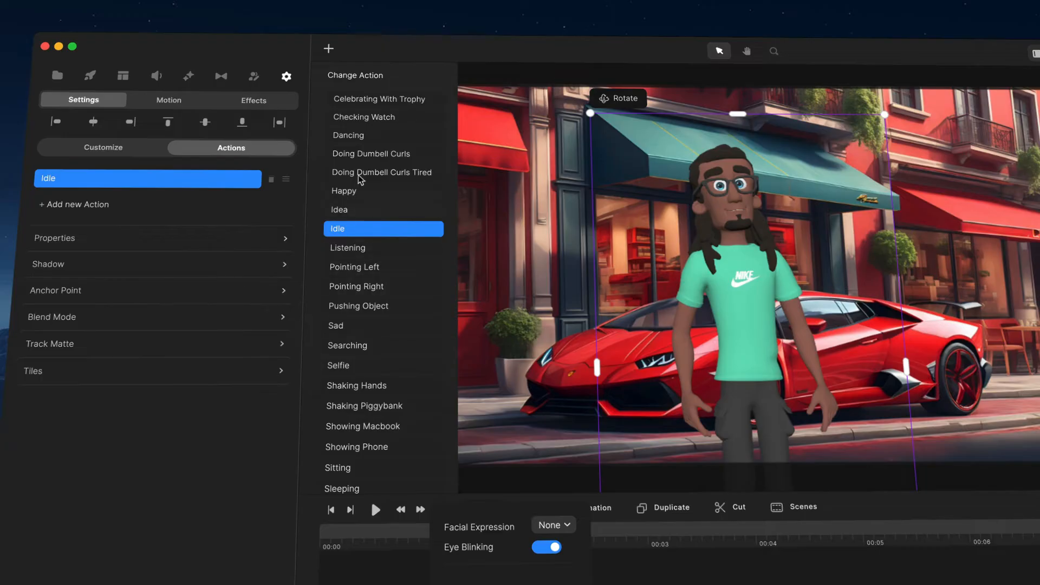
{"action": "scroll", "coordinate": [374, 161], "scroll_direction": "down", "scroll_amount": 5}
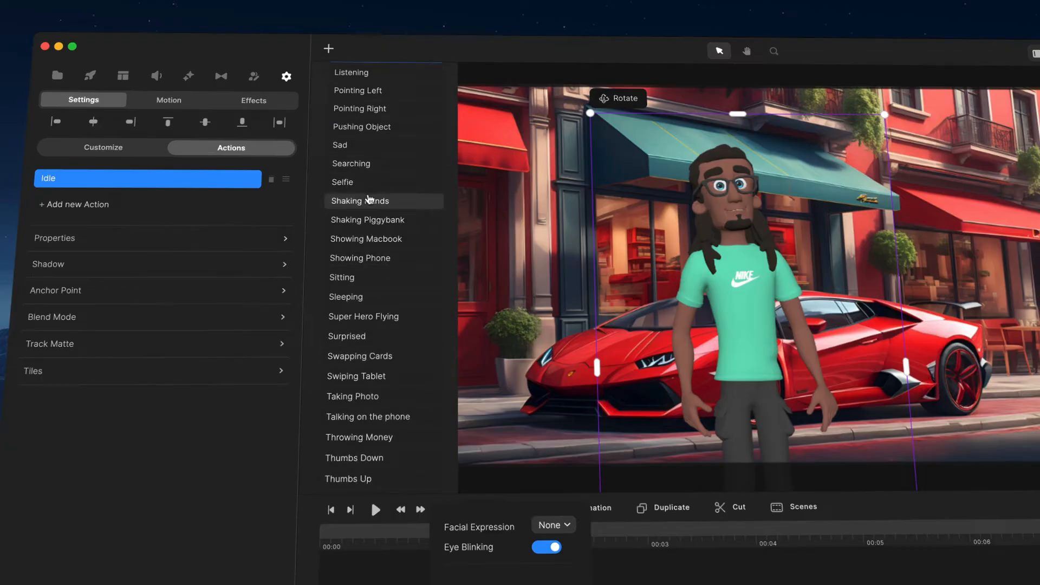
{"action": "scroll", "coordinate": [368, 200], "scroll_direction": "up", "scroll_amount": 5}
{"action": "scroll", "coordinate": [361, 282], "scroll_direction": "down", "scroll_amount": 8}
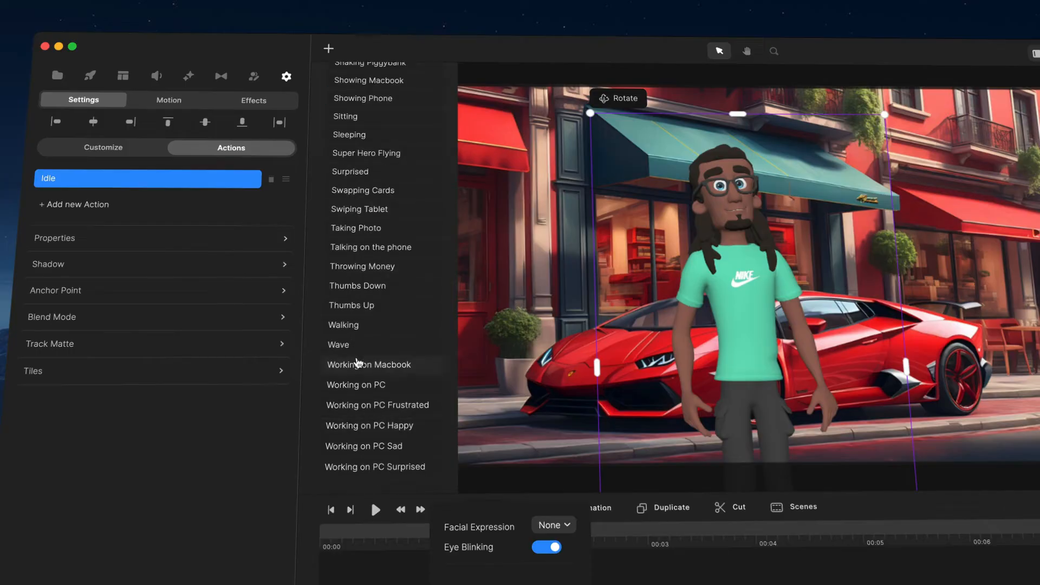
{"action": "left_click", "coordinate": [356, 347]}
{"action": "left_click_drag", "start_coordinate": [480, 528], "coordinate": [404, 530]}
{"action": "left_click", "coordinate": [335, 515]}
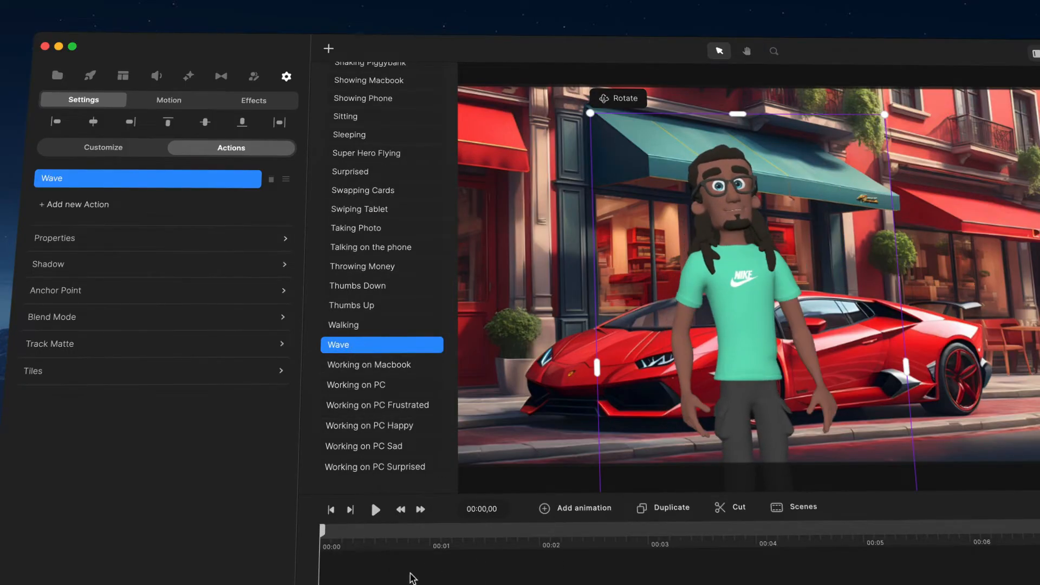
{"action": "left_click", "coordinate": [413, 573]}
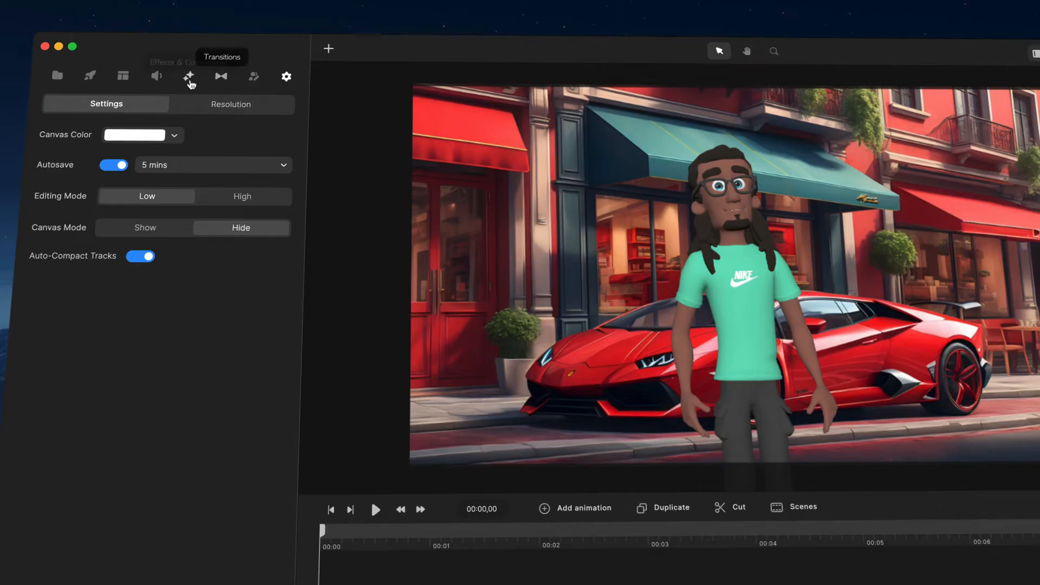
- Preview several male AI voices for text-to-speech and choose the Charlie voice
{"action": "left_click", "coordinate": [159, 76]}
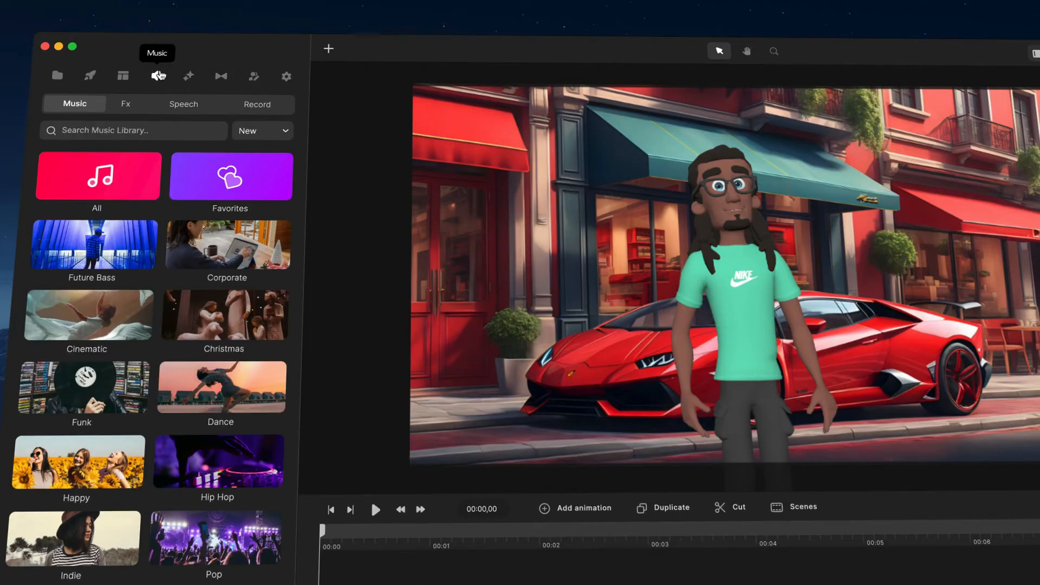
{"action": "left_click", "coordinate": [196, 106]}
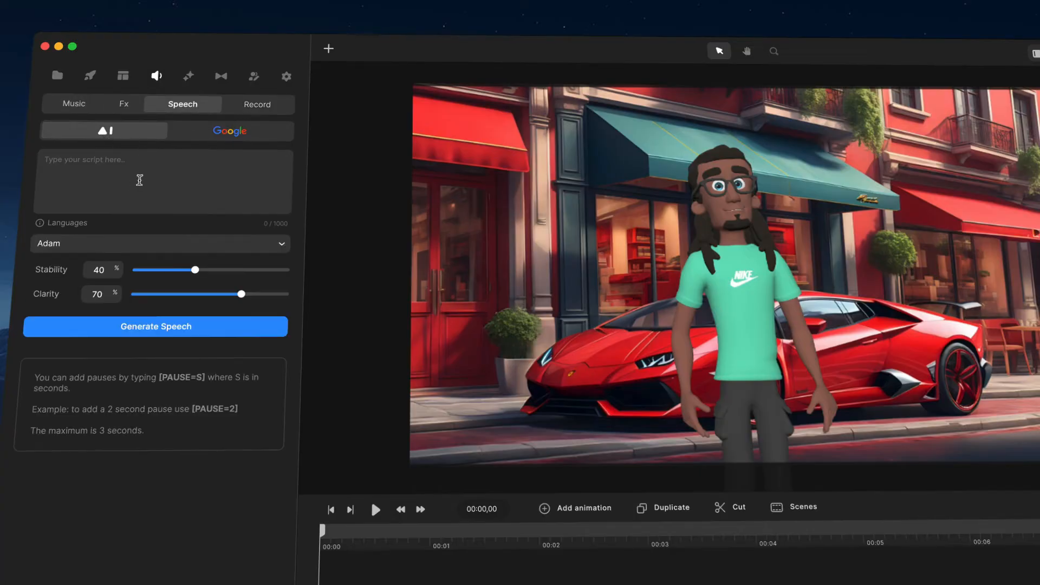
{"action": "left_click", "coordinate": [282, 244]}
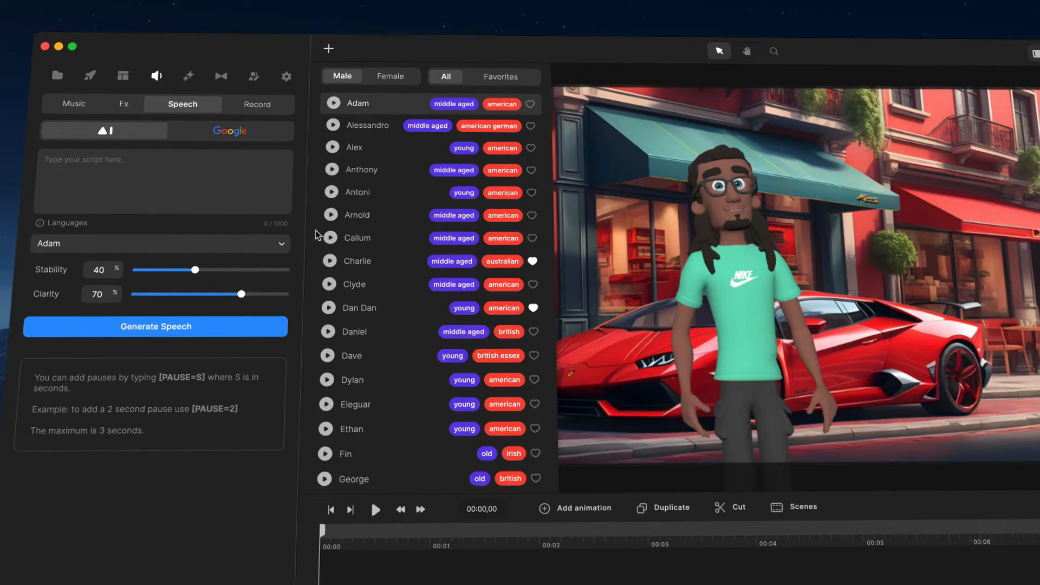
{"action": "left_click", "coordinate": [330, 285]}
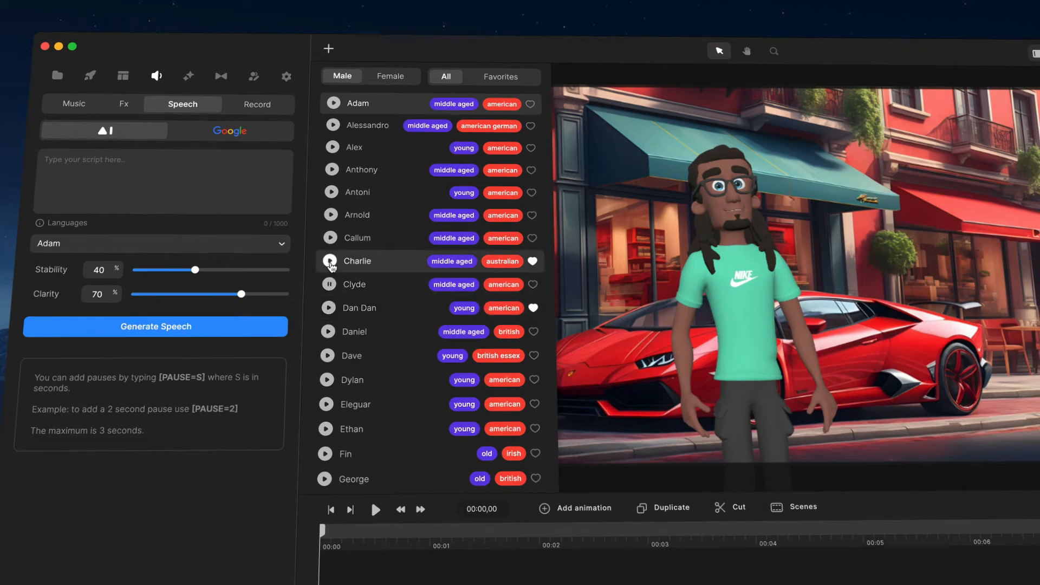
{"action": "scroll", "coordinate": [331, 265], "scroll_direction": "down", "scroll_amount": 10}
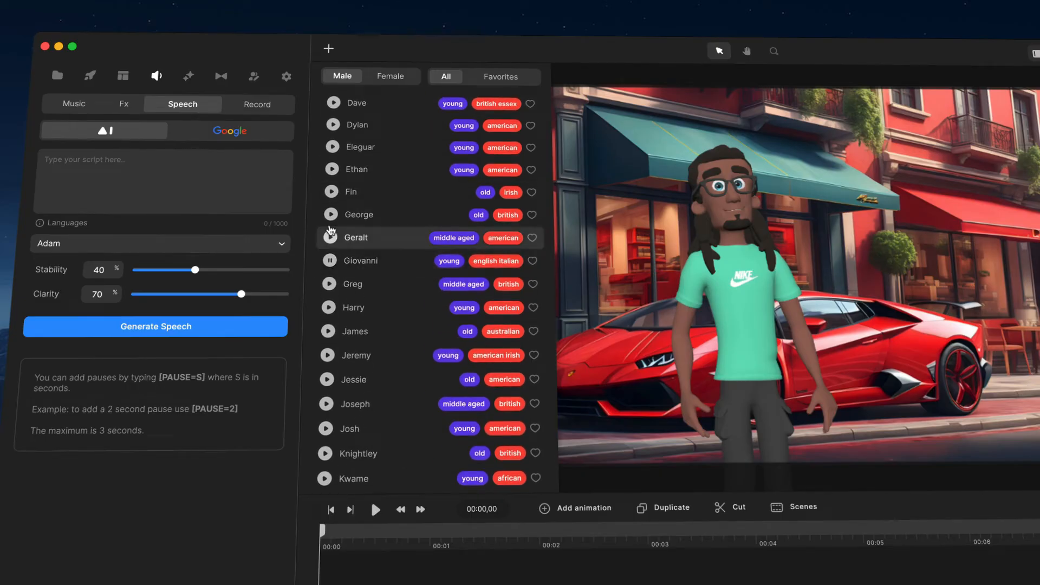
{"action": "left_click", "coordinate": [330, 215]}
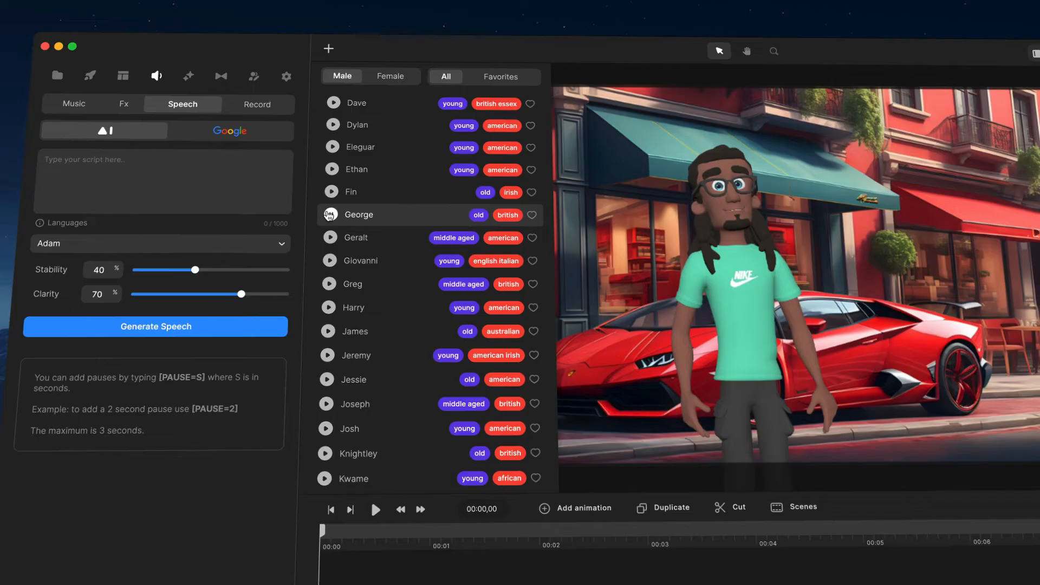
{"action": "scroll", "coordinate": [330, 215], "scroll_direction": "up", "scroll_amount": 5}
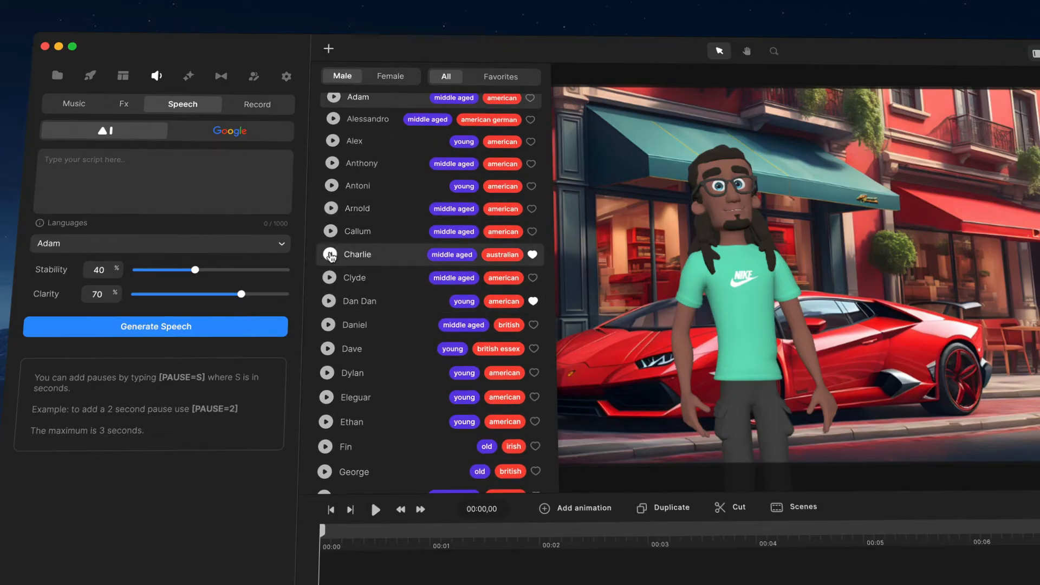
{"action": "left_click", "coordinate": [390, 254]}
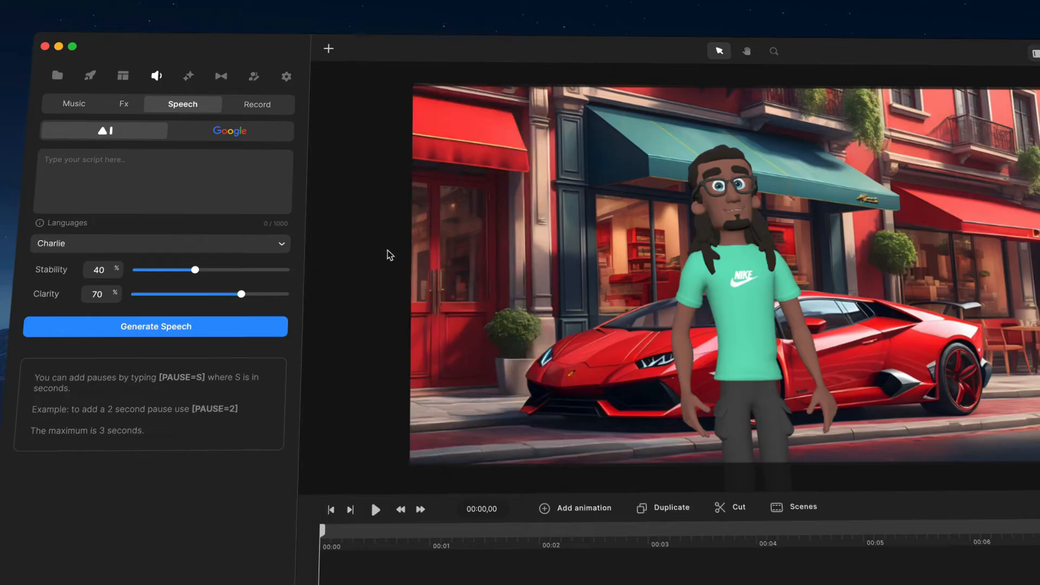
- Generate AI speech from "Hey I'm Tom one of the amazing 3d characters in create studio." and regenerate it with stability at 25%
{"action": "type", "text": "Hey"}
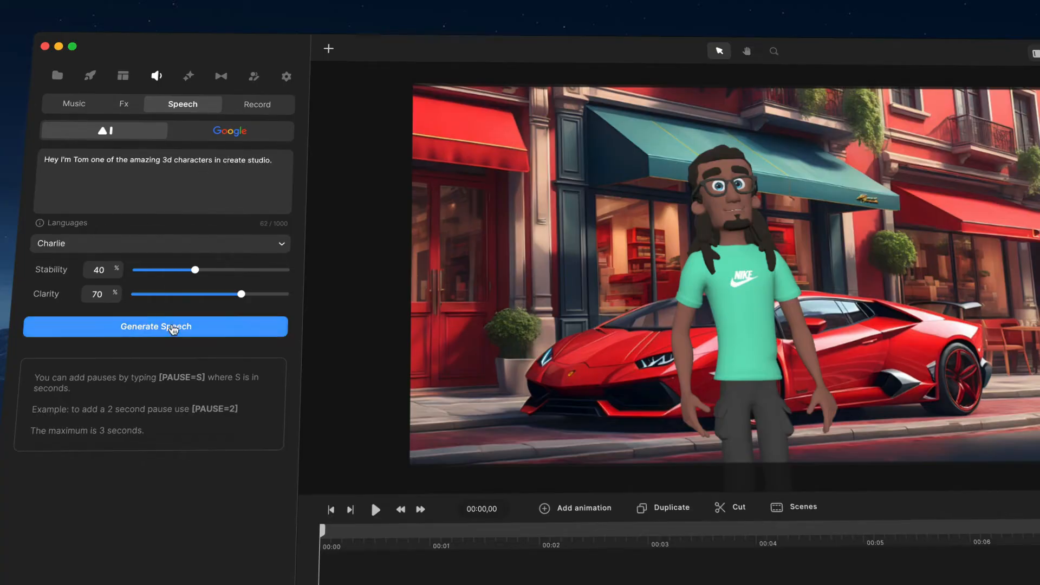
{"action": "left_click", "coordinate": [171, 328]}
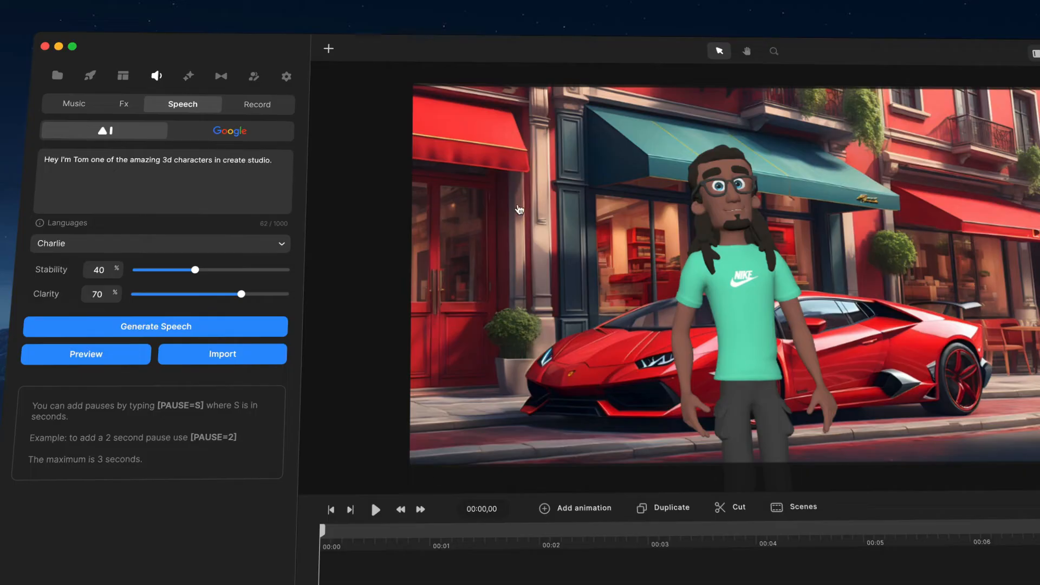
{"action": "left_click_drag", "start_coordinate": [199, 272], "coordinate": [173, 271]}
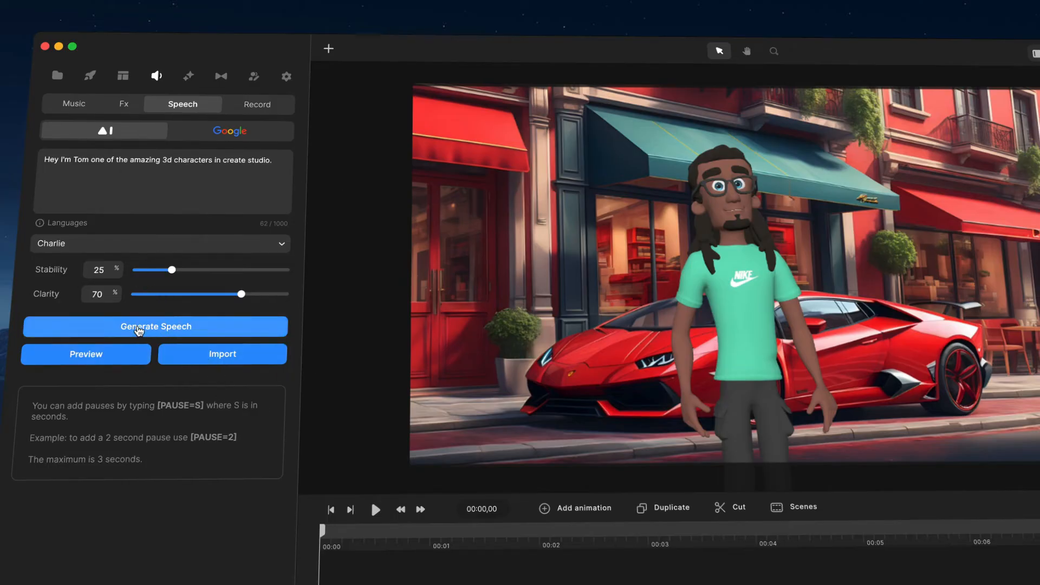
{"action": "left_click", "coordinate": [140, 330]}
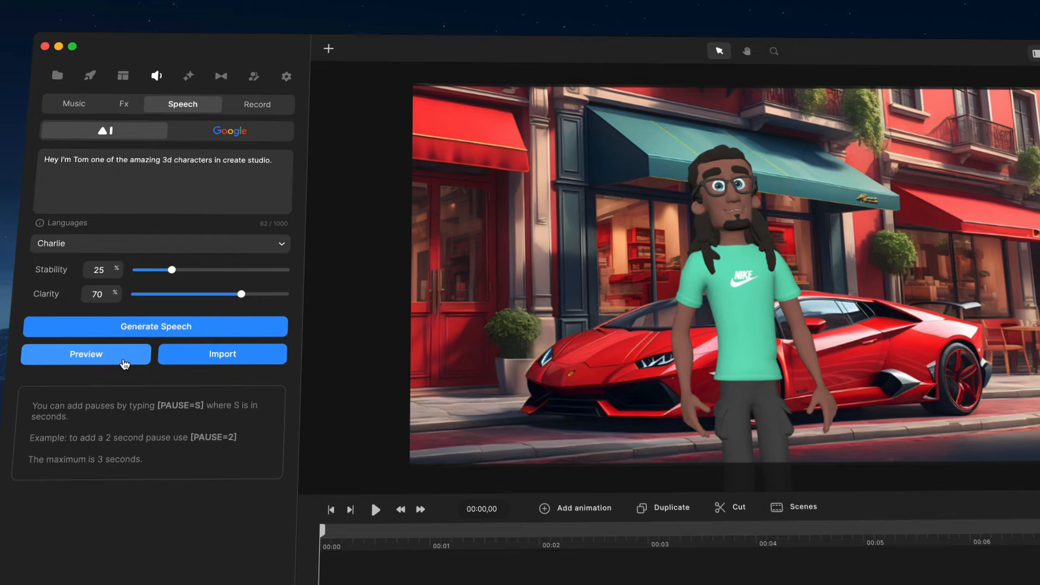
- Import the generated speech, place it at the start of the timeline on its own track and play the scene
{"action": "left_click", "coordinate": [234, 361]}
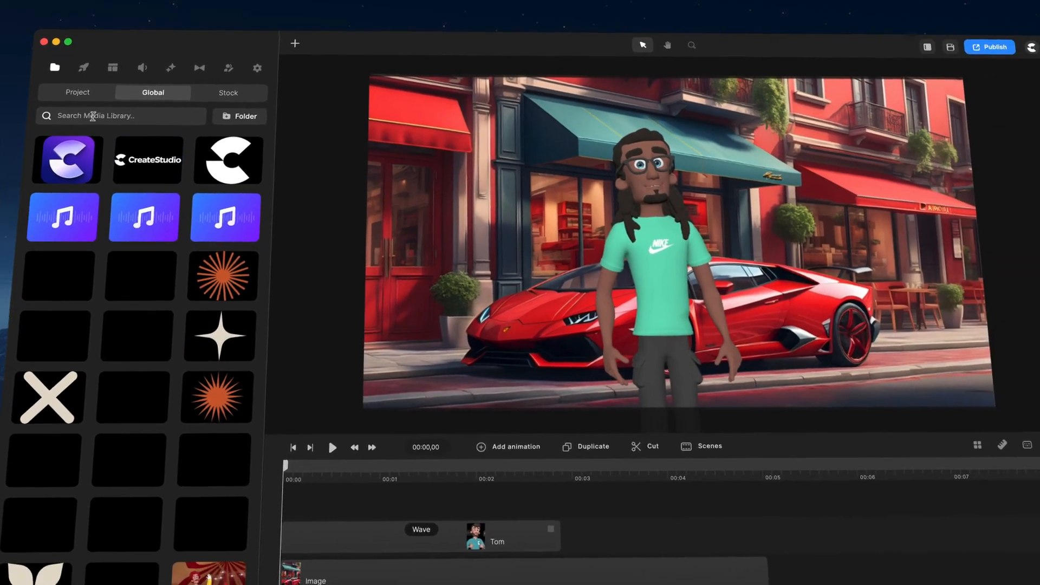
{"action": "left_click", "coordinate": [81, 93]}
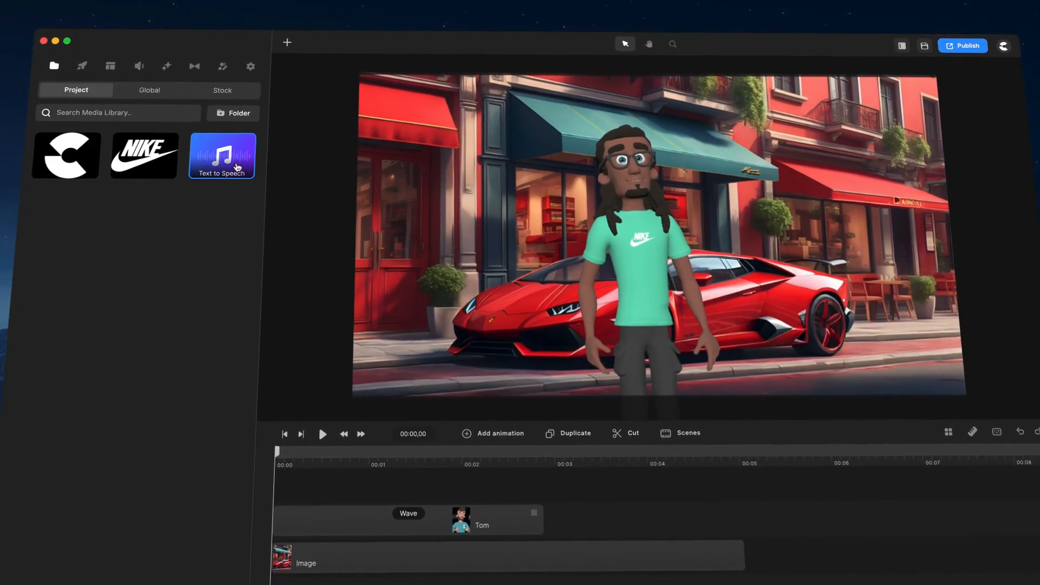
{"action": "left_click_drag", "start_coordinate": [236, 166], "coordinate": [308, 490]}
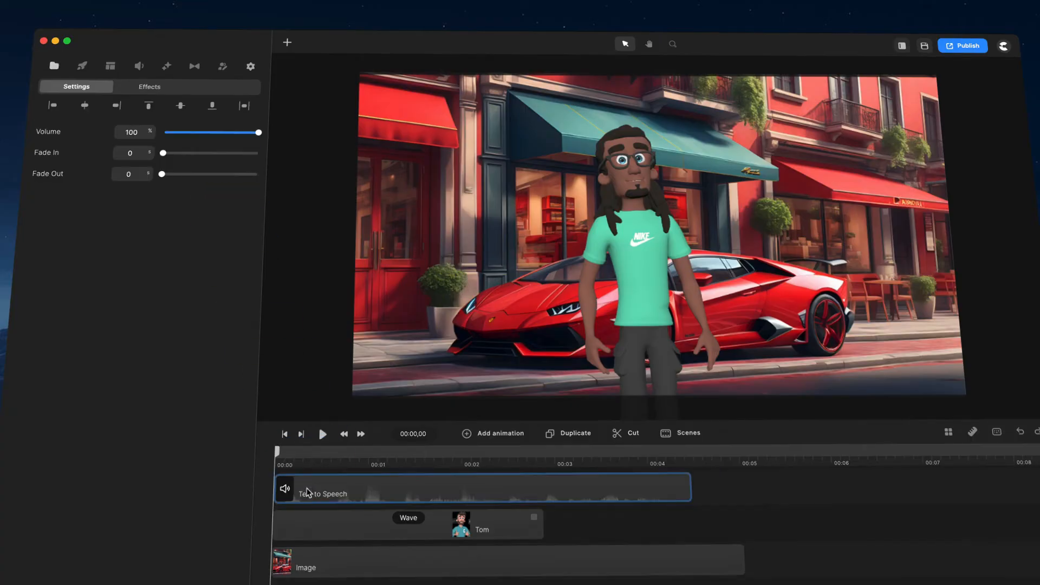
{"action": "left_click", "coordinate": [324, 435]}
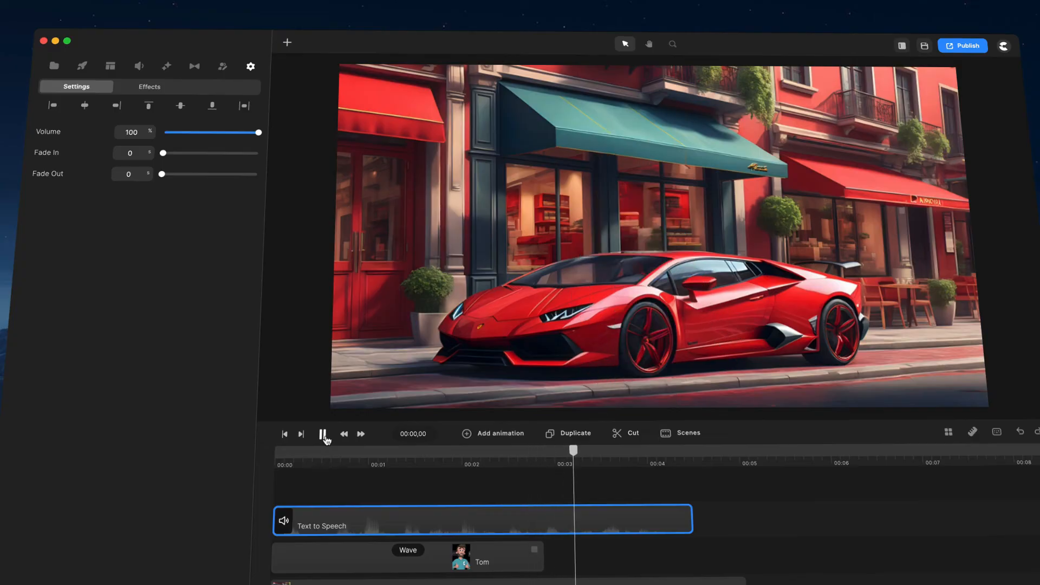
{"action": "left_click", "coordinate": [323, 435]}
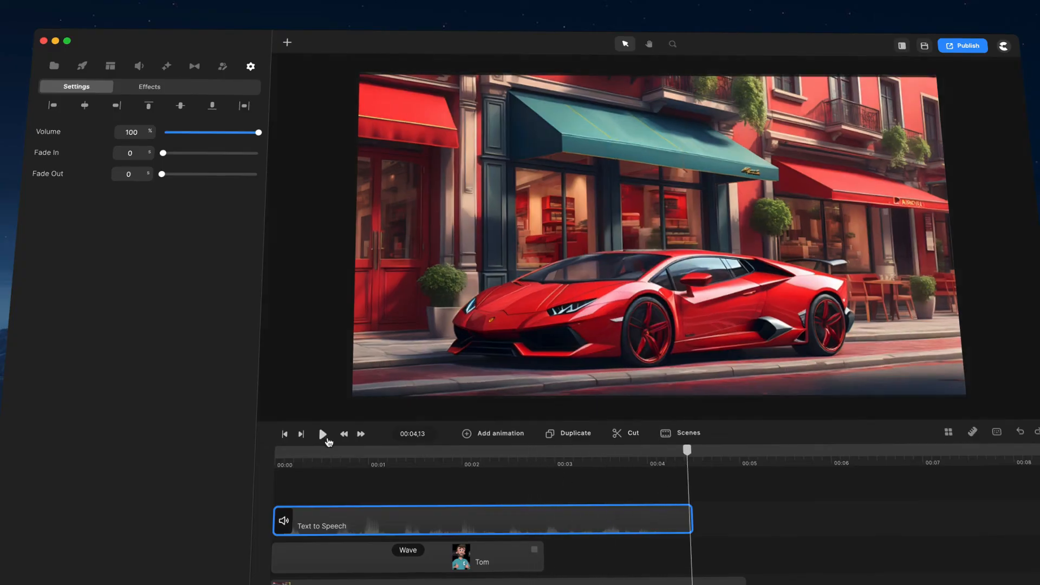
- Add a Thumbs Up action after Wave on the Tom character and scrub through both actions on the timeline
{"action": "left_click", "coordinate": [481, 557]}
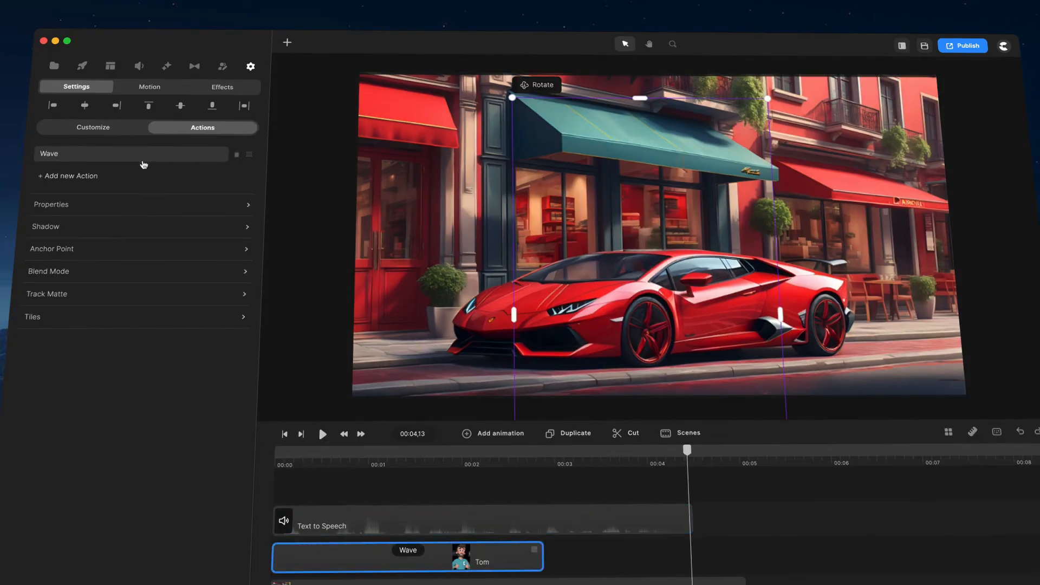
{"action": "left_click", "coordinate": [74, 178]}
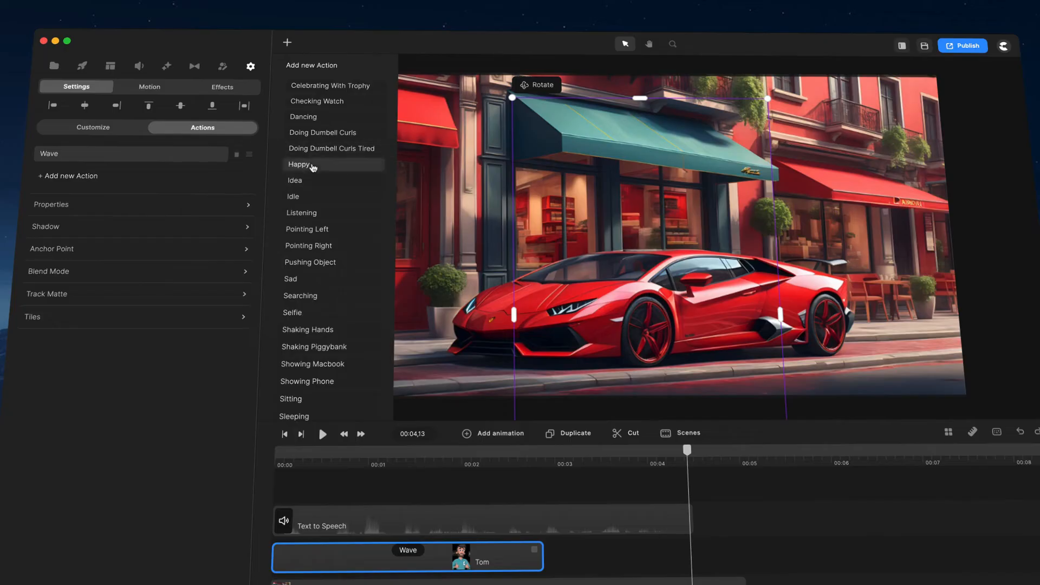
{"action": "scroll", "coordinate": [317, 179], "scroll_direction": "down", "scroll_amount": 5}
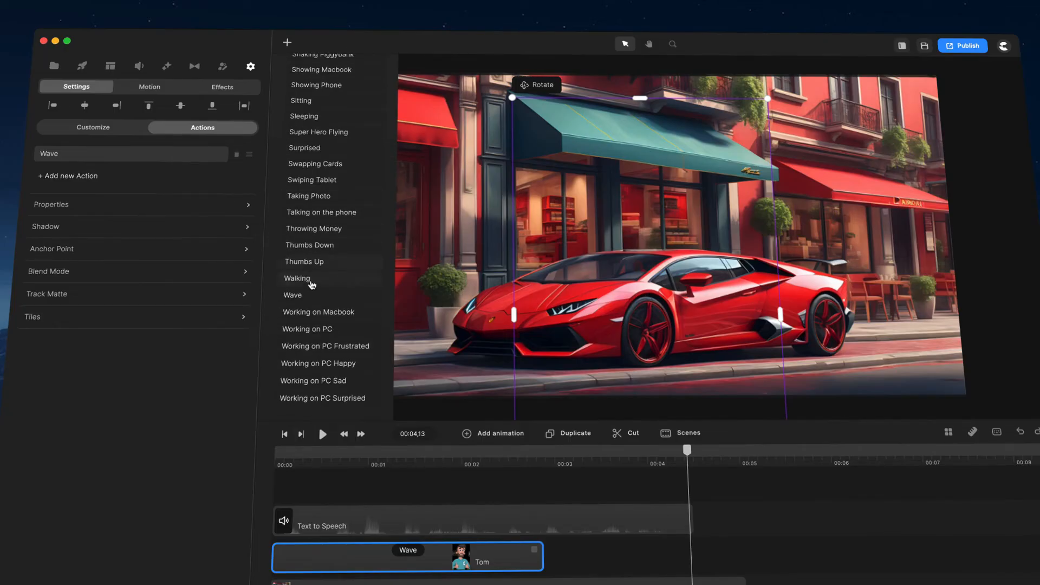
{"action": "left_click", "coordinate": [305, 263]}
{"action": "left_click", "coordinate": [601, 451]}
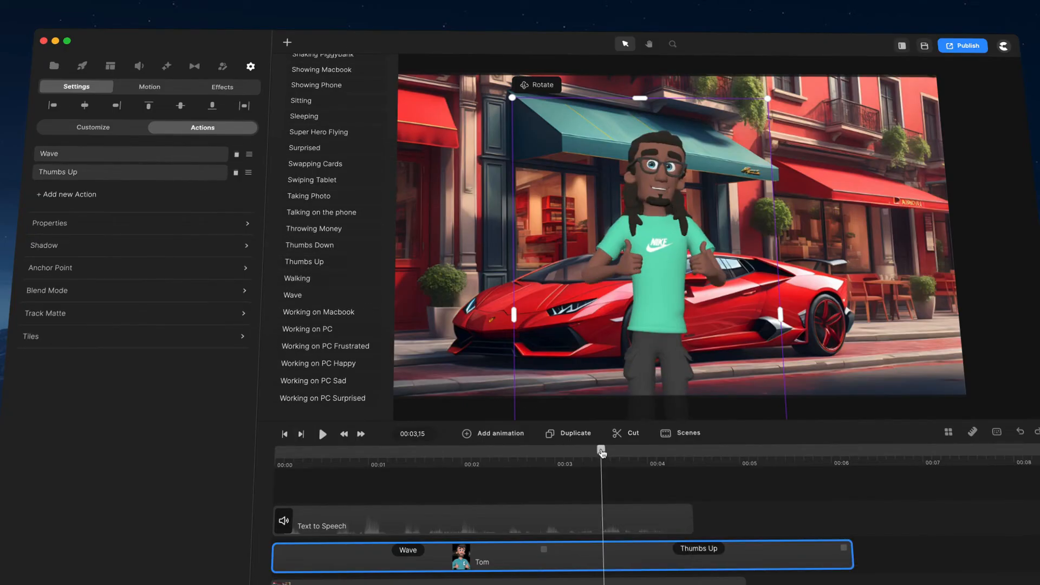
{"action": "left_click_drag", "start_coordinate": [602, 450], "coordinate": [343, 451]}
- Compare the Text to Speech clip's options when it overlaps the Tom clip and when it starts after that clip
{"action": "left_click", "coordinate": [389, 514]}
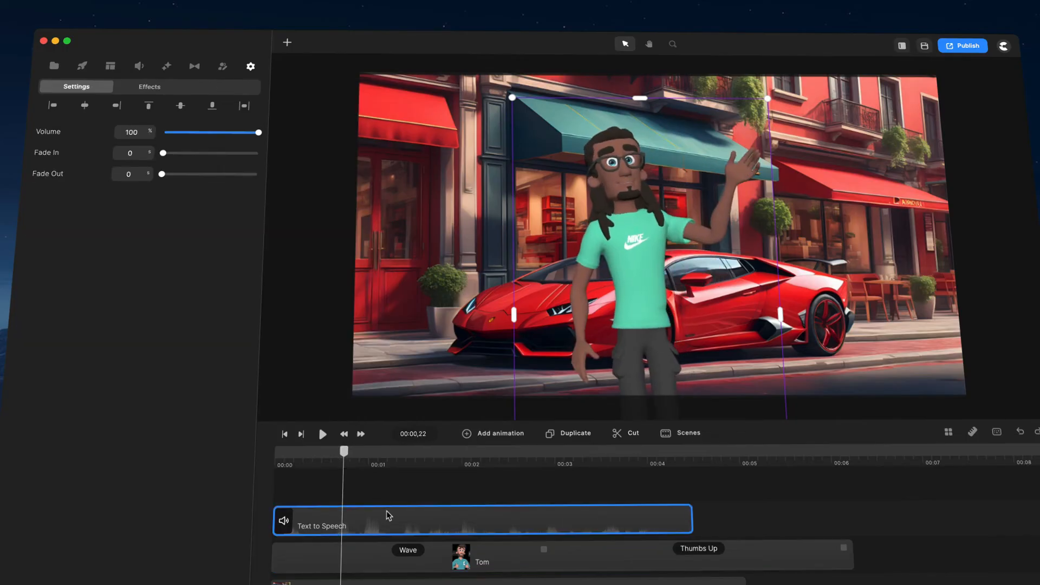
{"action": "right_click", "coordinate": [384, 520]}
{"action": "left_click", "coordinate": [360, 498]}
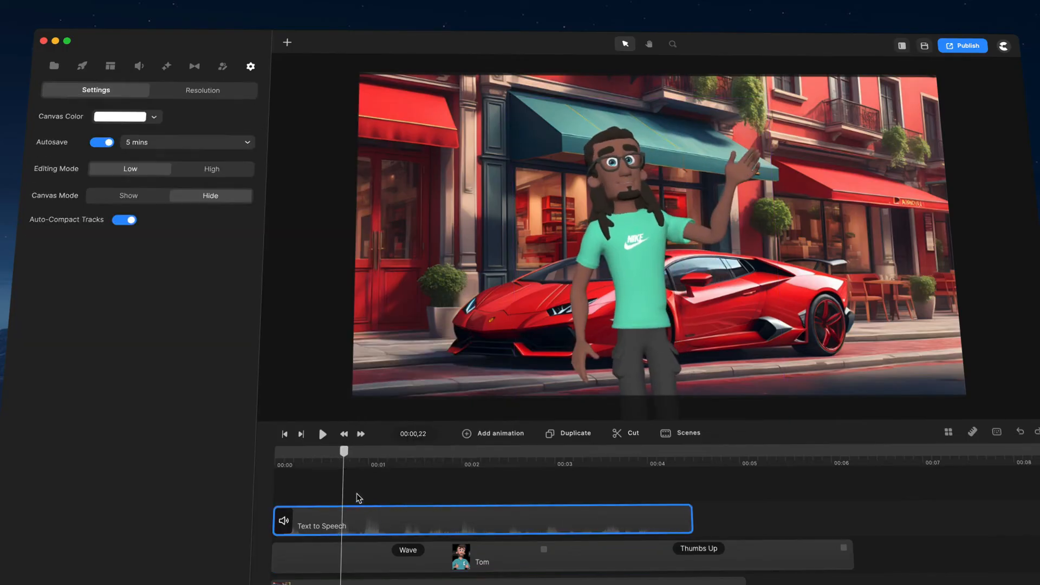
{"action": "left_click", "coordinate": [363, 526]}
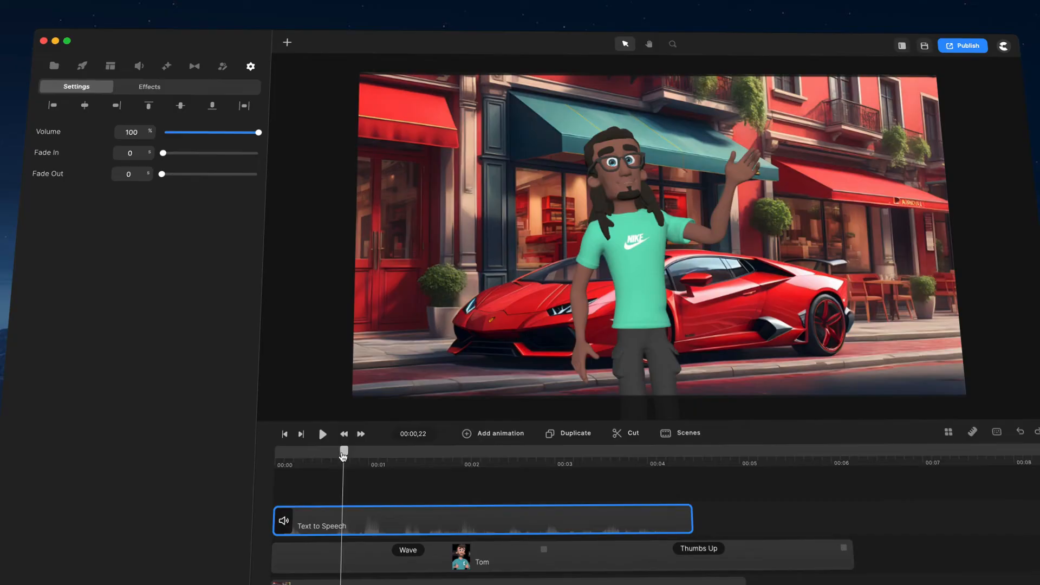
{"action": "left_click_drag", "start_coordinate": [343, 456], "coordinate": [389, 471]}
{"action": "left_click_drag", "start_coordinate": [302, 523], "coordinate": [882, 525]}
{"action": "right_click", "coordinate": [881, 525]}
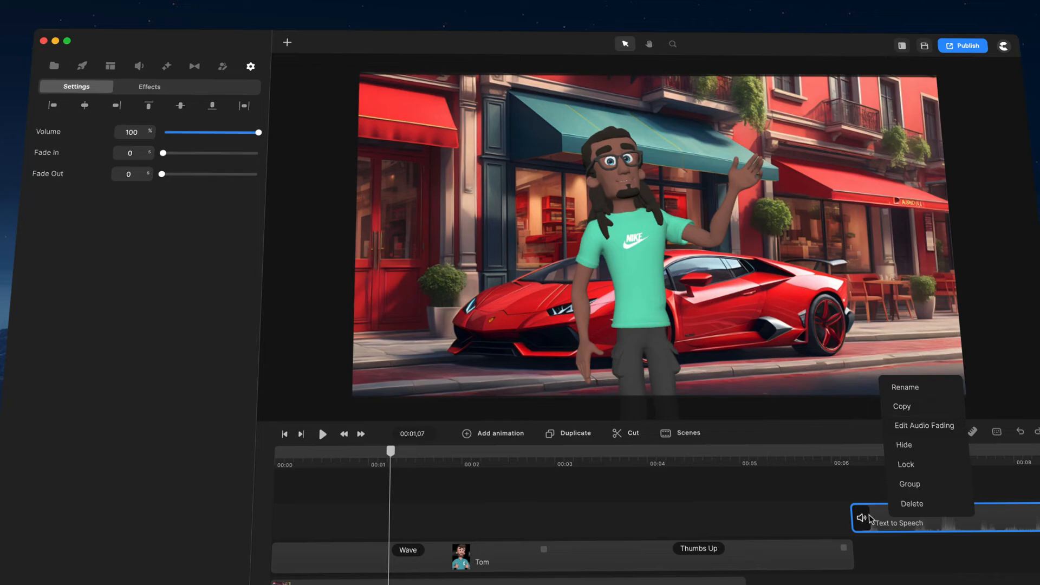
{"action": "left_click", "coordinate": [869, 519]}
- Move the Text to Speech clip back over the Tom clip, just after the timeline's start, and lip-sync it with Tom
{"action": "left_click_drag", "start_coordinate": [869, 519], "coordinate": [328, 515]}
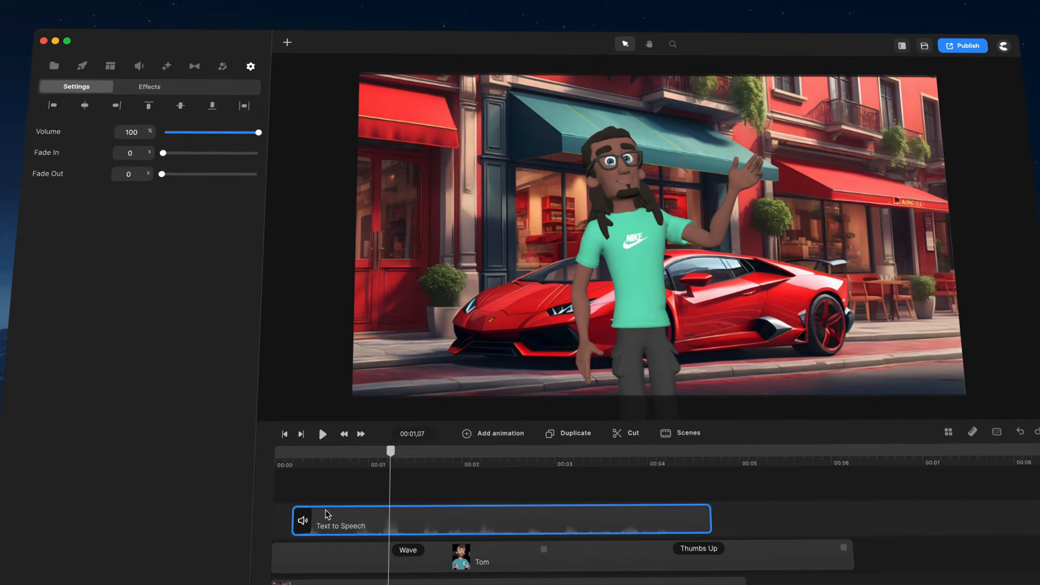
{"action": "left_click_drag", "start_coordinate": [390, 458], "coordinate": [233, 469]}
{"action": "right_click", "coordinate": [374, 531]}
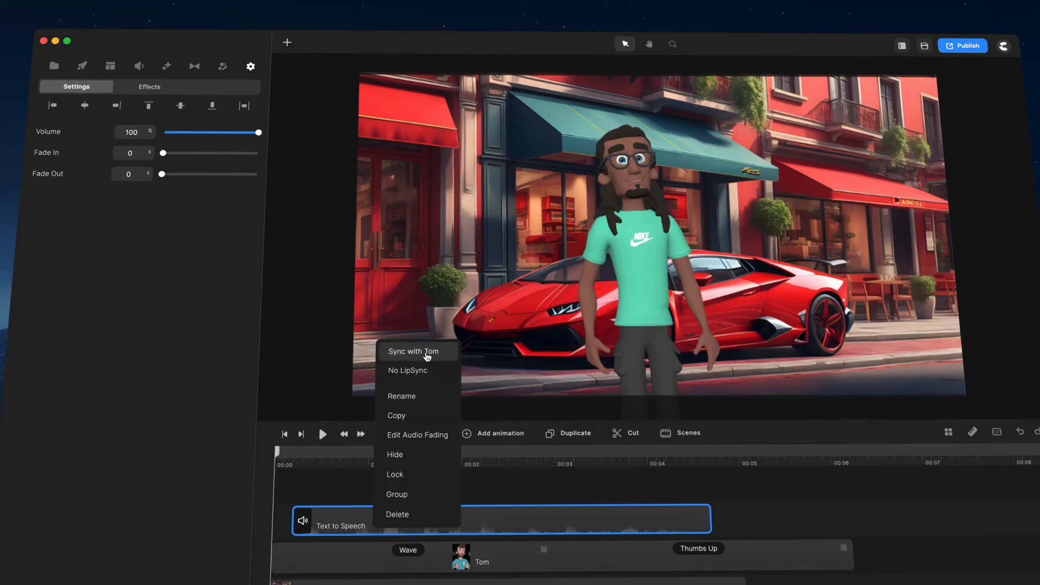
{"action": "left_click_drag", "start_coordinate": [278, 456], "coordinate": [200, 445]}
- Play the scene from the start to check the lip sync, and delete the Text to Speech clip from the timeline
{"action": "left_click", "coordinate": [323, 434]}
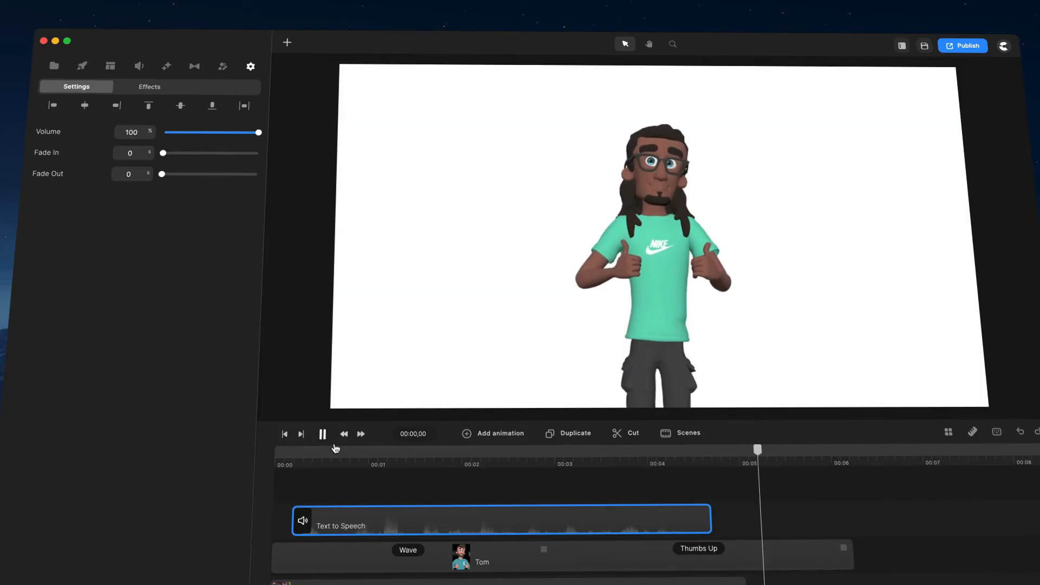
{"action": "left_click", "coordinate": [323, 435]}
{"action": "key", "text": "Delete"}
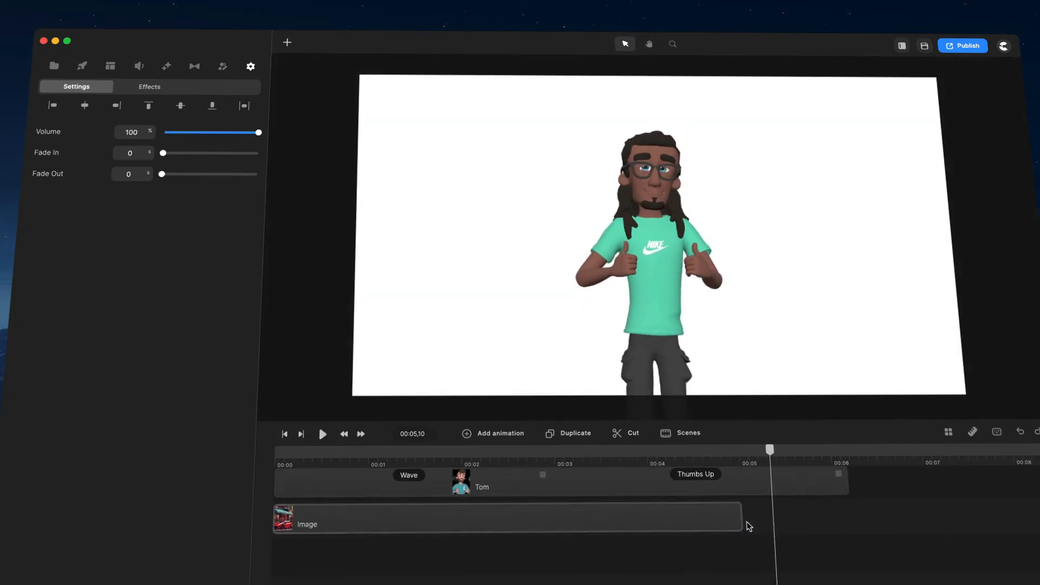
- Extend the Image clip to the end of the Tom clip and move the playhead to 00:04,28
{"action": "left_click_drag", "start_coordinate": [747, 519], "coordinate": [852, 517]}
{"action": "left_click", "coordinate": [872, 516]}
{"action": "scroll", "coordinate": [878, 513], "scroll_direction": "up", "scroll_amount": 3}
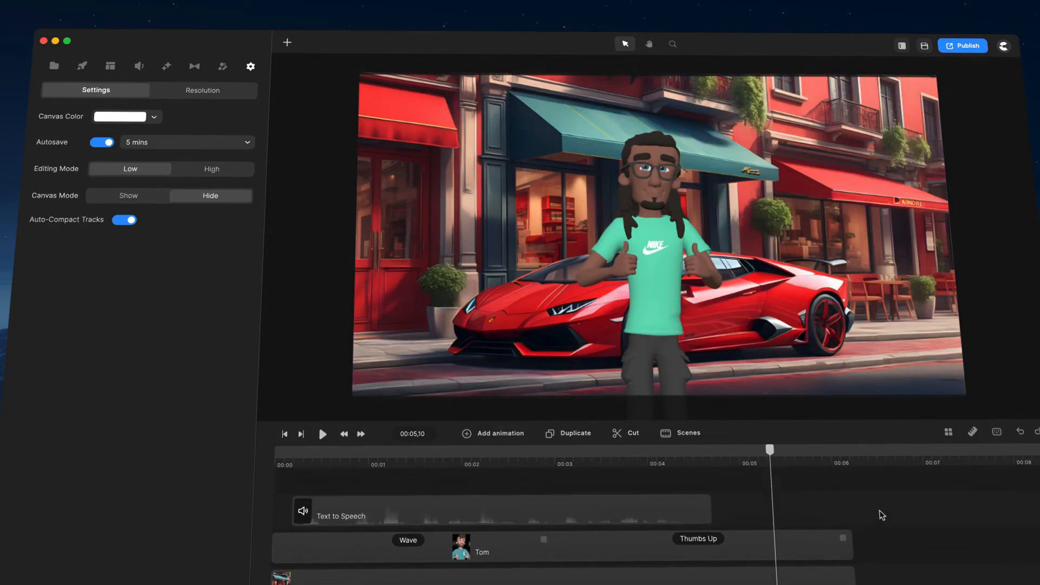
{"action": "left_click", "coordinate": [766, 463]}
{"action": "left_click_drag", "start_coordinate": [765, 462], "coordinate": [734, 465]}
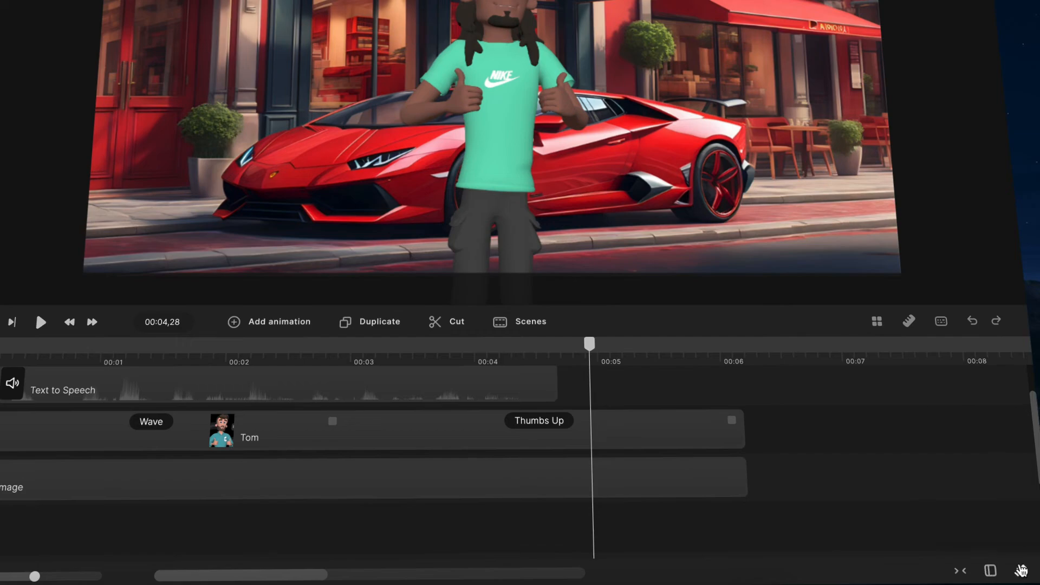
- Set the timeline track size to Medium and then to Small, and open the Studio elements library
{"action": "left_click", "coordinate": [1021, 571]}
{"action": "left_click", "coordinate": [985, 490]}
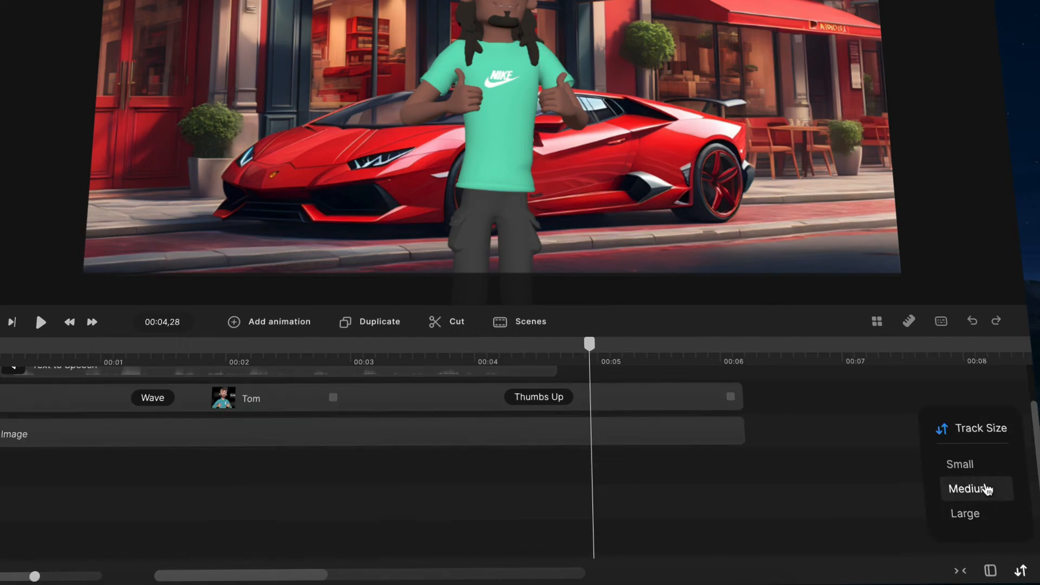
{"action": "scroll", "coordinate": [772, 433], "scroll_direction": "up", "scroll_amount": 2}
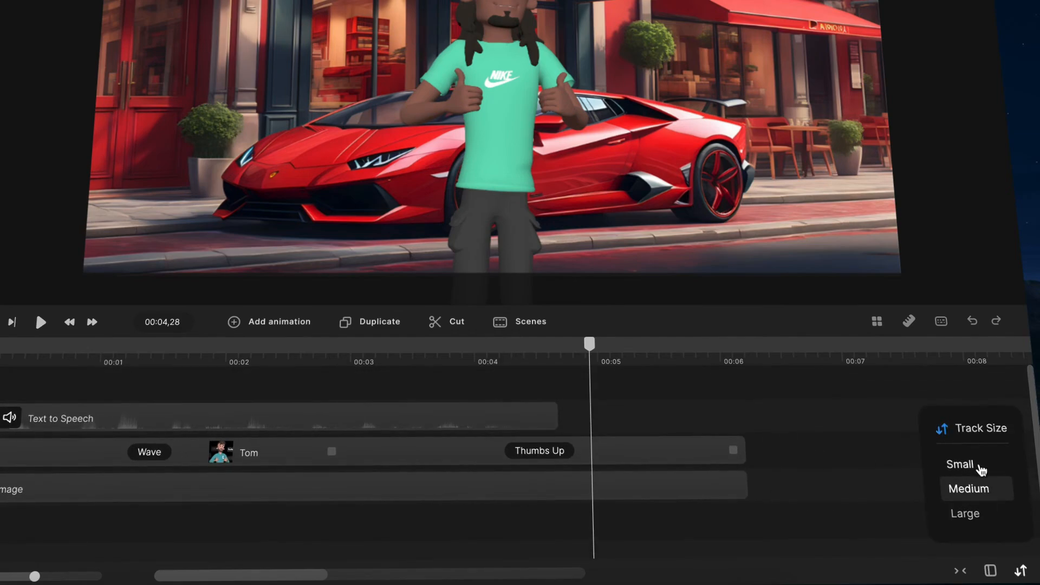
{"action": "left_click", "coordinate": [981, 469]}
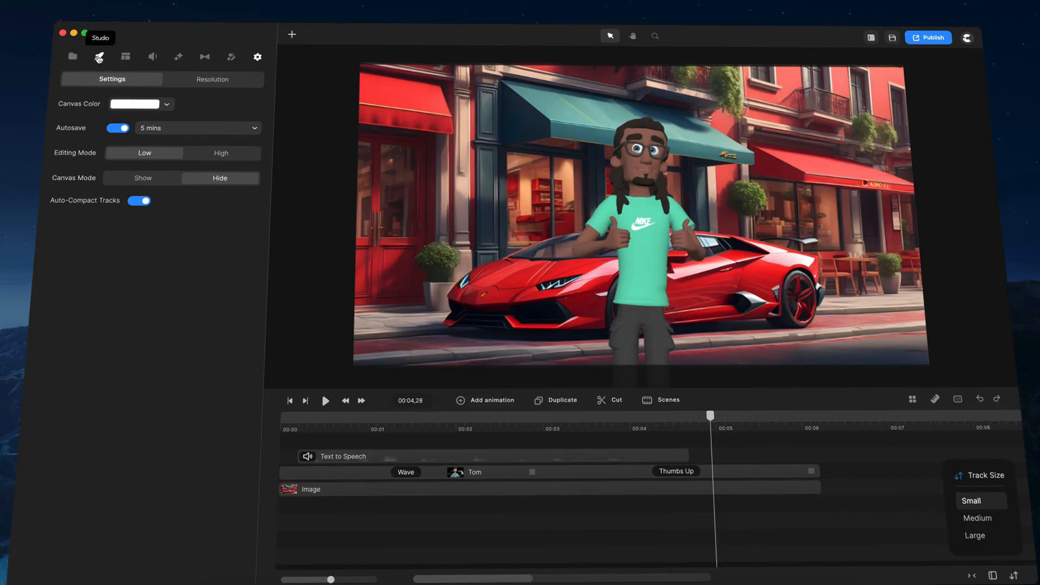
{"action": "left_click", "coordinate": [51, 28]}
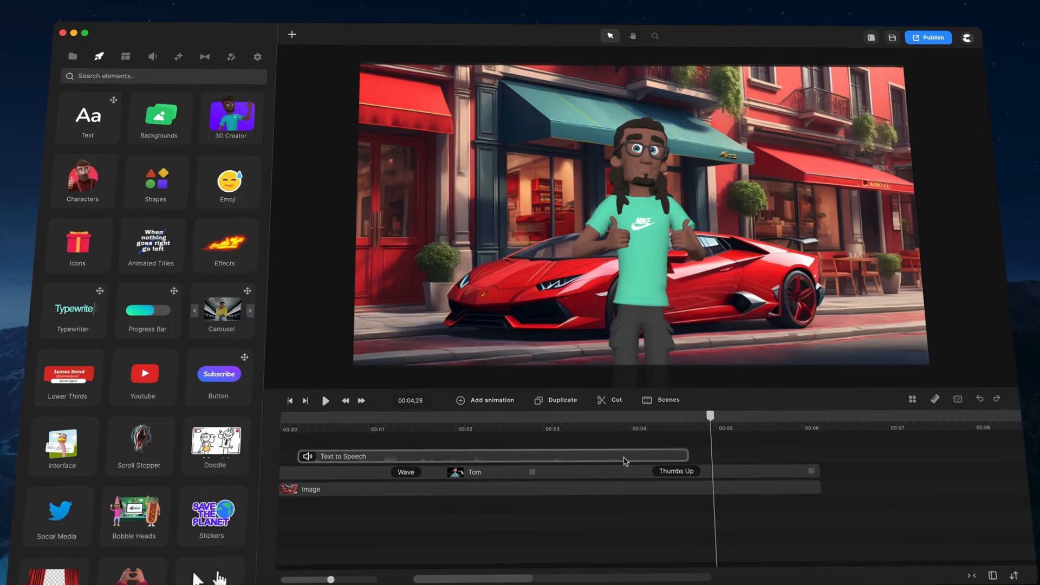
- Set the timeline track size to Large and add an animation to the Tom clip at 00:03,20
{"action": "left_click", "coordinate": [1015, 576]}
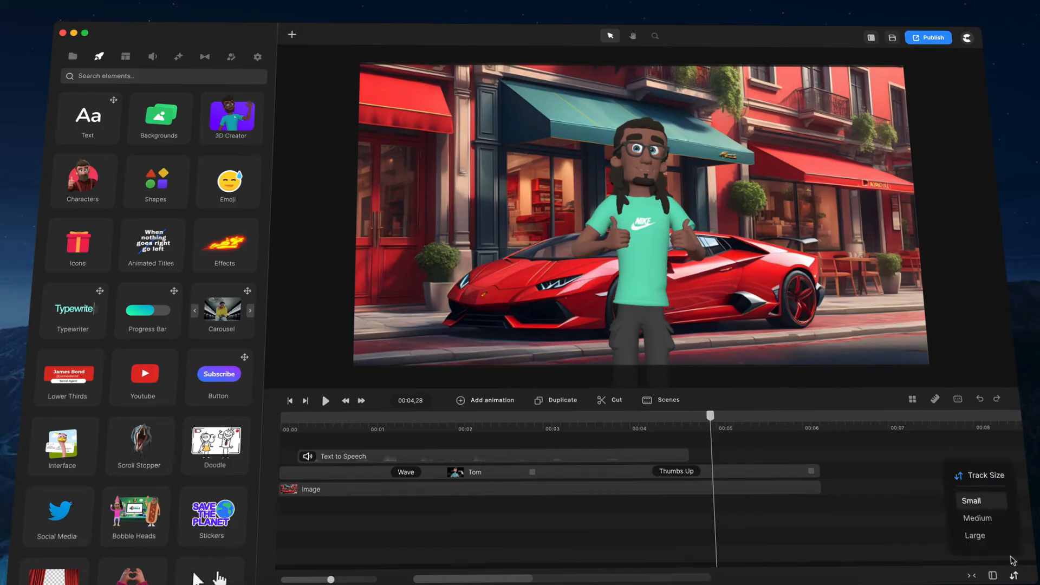
{"action": "left_click", "coordinate": [992, 536]}
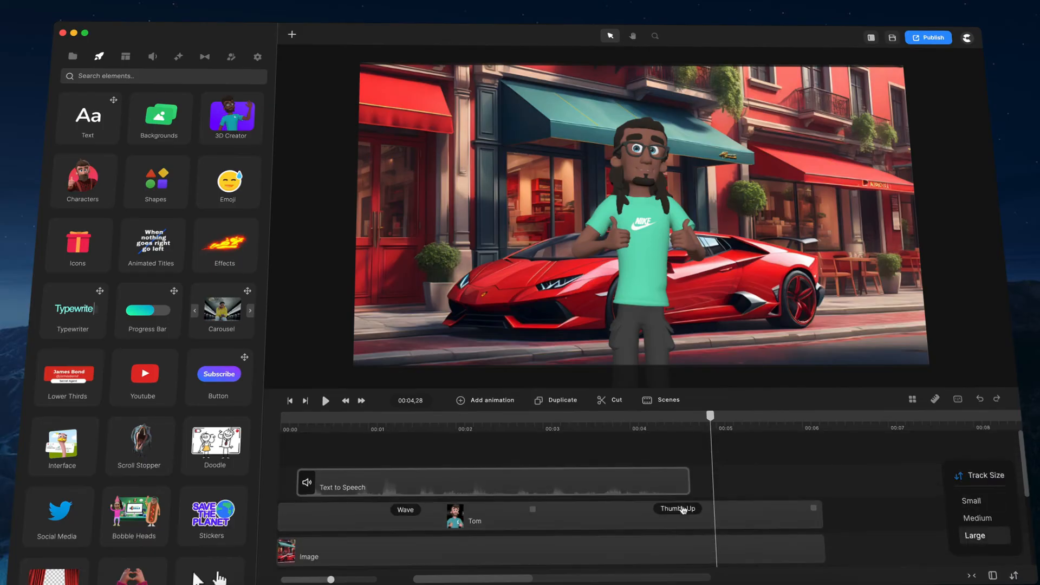
{"action": "left_click", "coordinate": [680, 515]}
{"action": "left_click", "coordinate": [656, 534]}
{"action": "left_click", "coordinate": [658, 527]}
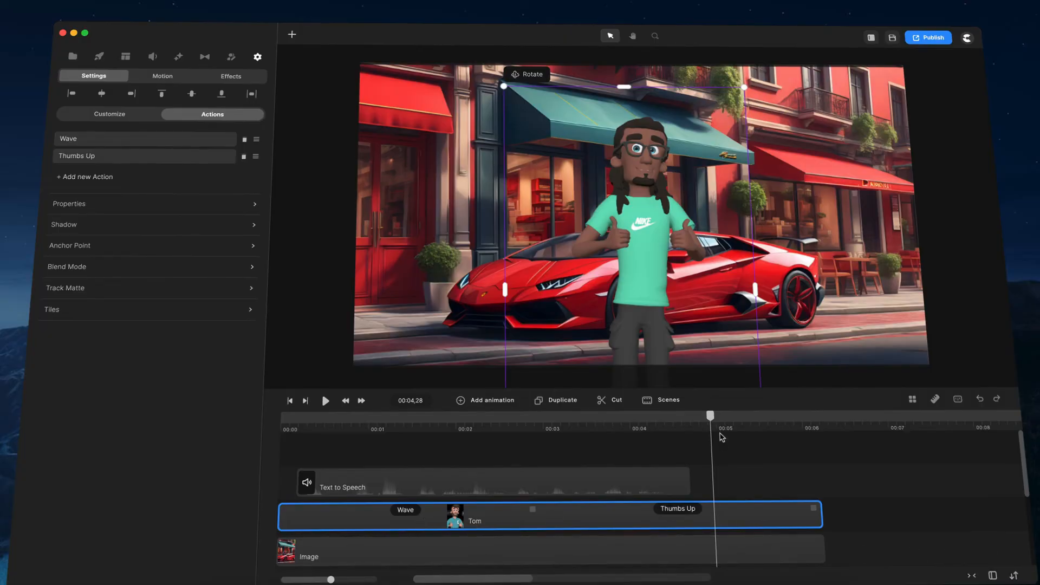
{"action": "left_click_drag", "start_coordinate": [711, 419], "coordinate": [601, 422]}
{"action": "left_click", "coordinate": [611, 514]}
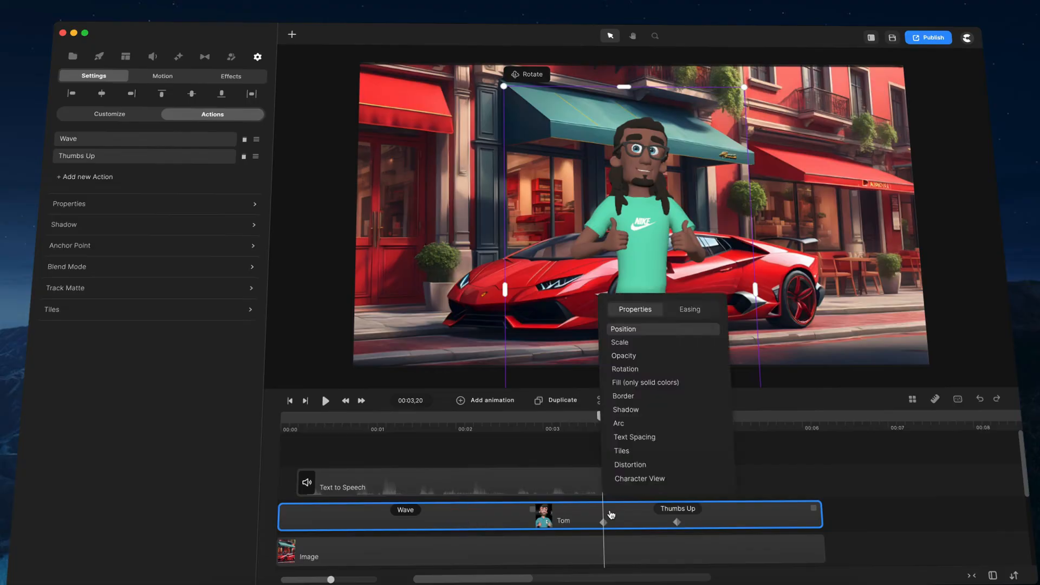
- Set the track size to Small, then expand the Tom track to show its animation keyframes and collapse it again
{"action": "left_click", "coordinate": [1015, 575]}
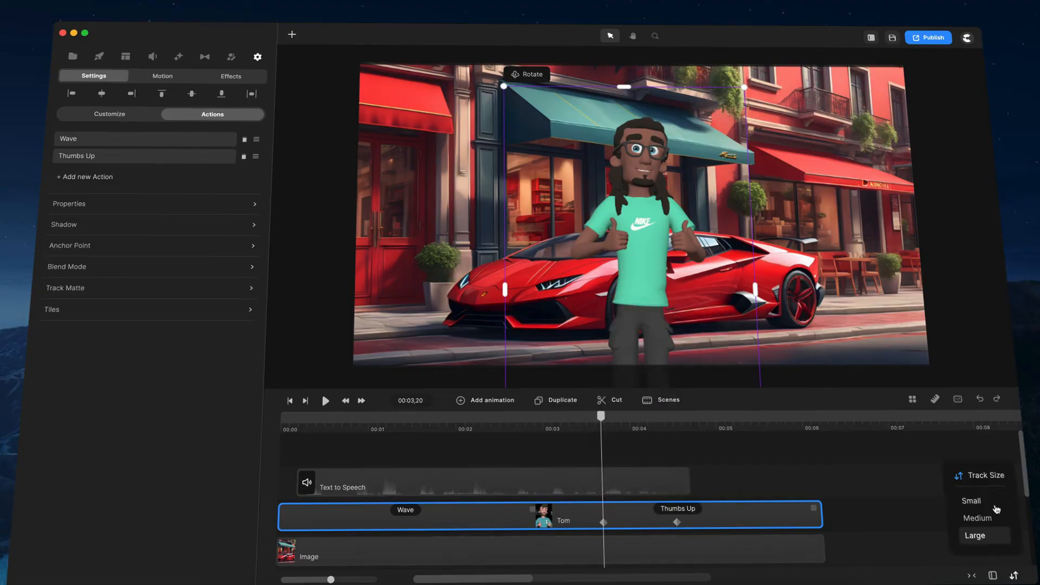
{"action": "left_click", "coordinate": [975, 503]}
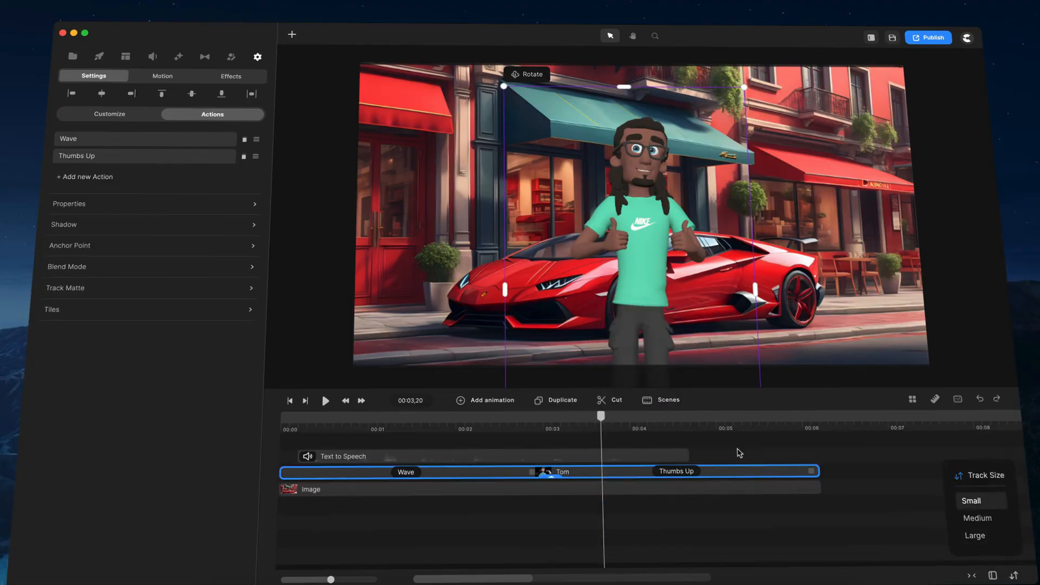
{"action": "left_click", "coordinate": [551, 478]}
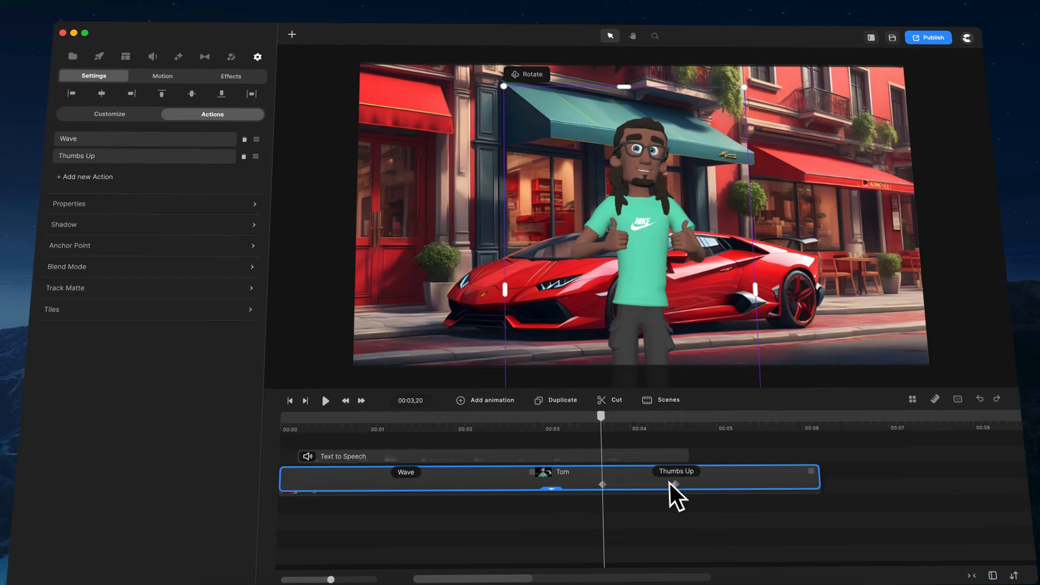
{"action": "left_click", "coordinate": [556, 491]}
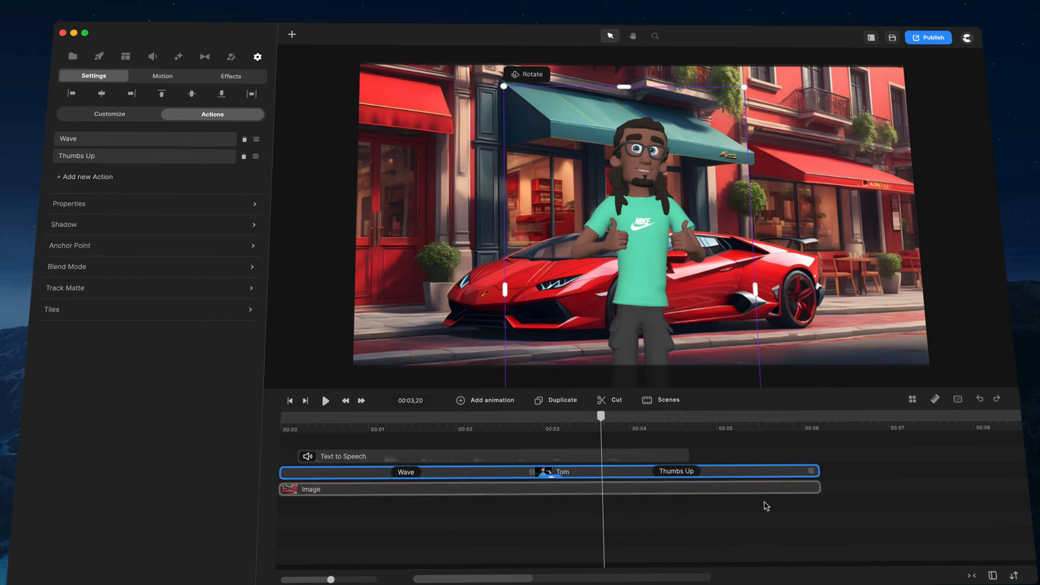
- Return the timeline track size to Large and deselect the Tom clip
{"action": "left_click", "coordinate": [1015, 575]}
{"action": "left_click", "coordinate": [992, 540]}
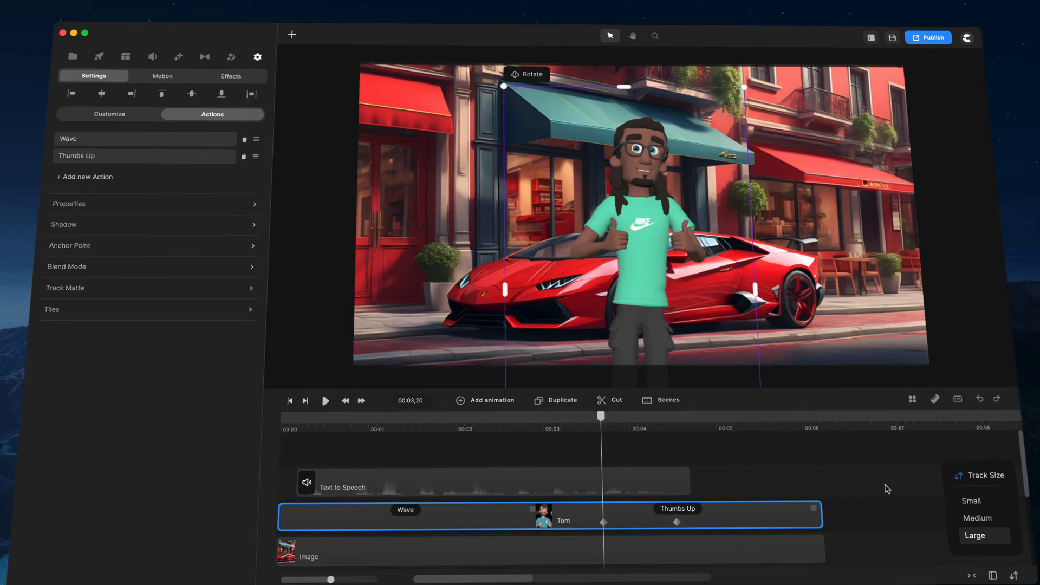
{"action": "left_click", "coordinate": [817, 477]}
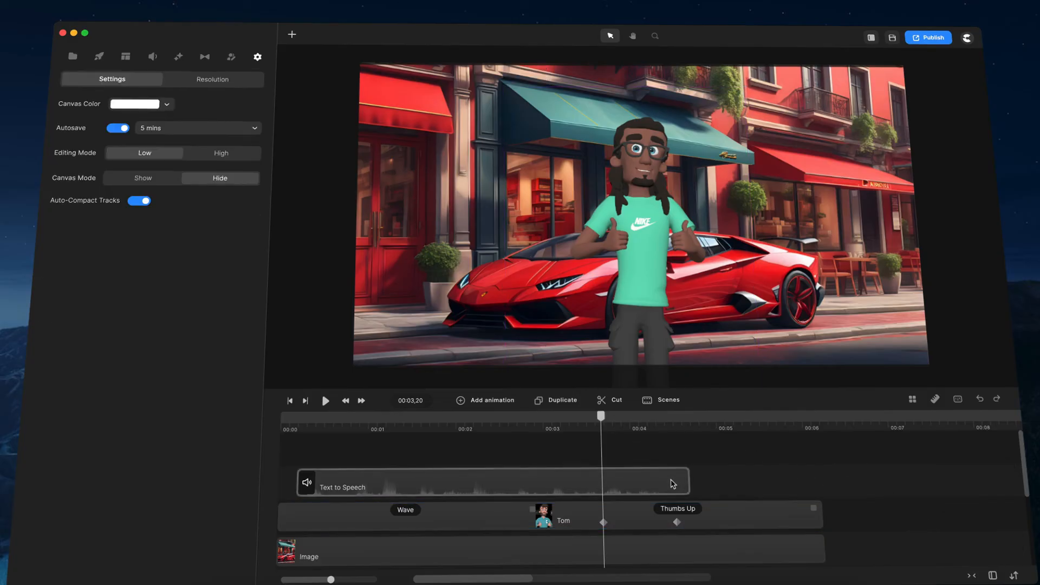
{"action": "scroll", "coordinate": [751, 487], "scroll_direction": "down", "scroll_amount": 2}
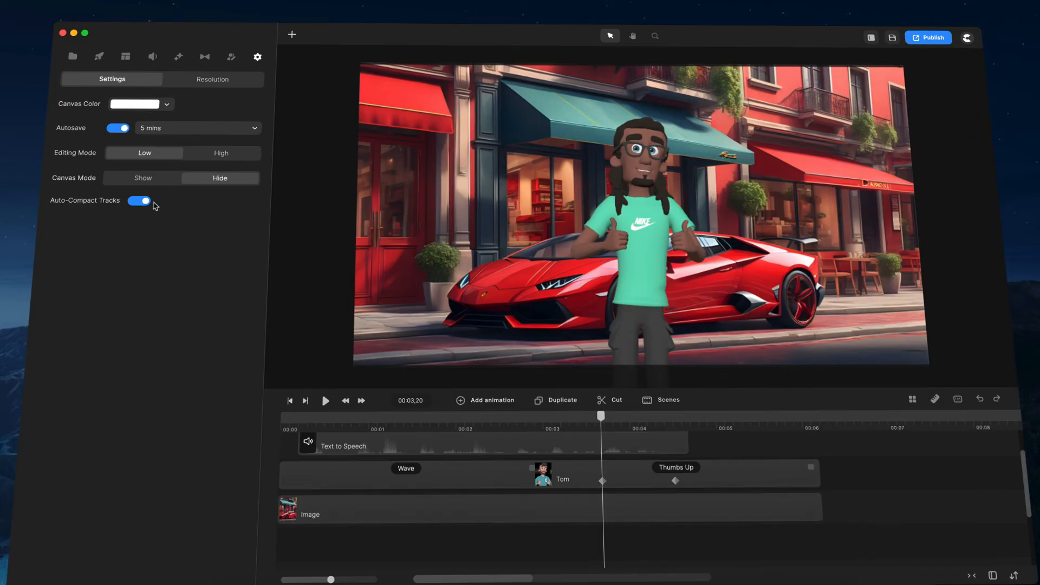
{"action": "scroll", "coordinate": [757, 458], "scroll_direction": "up", "scroll_amount": 2}
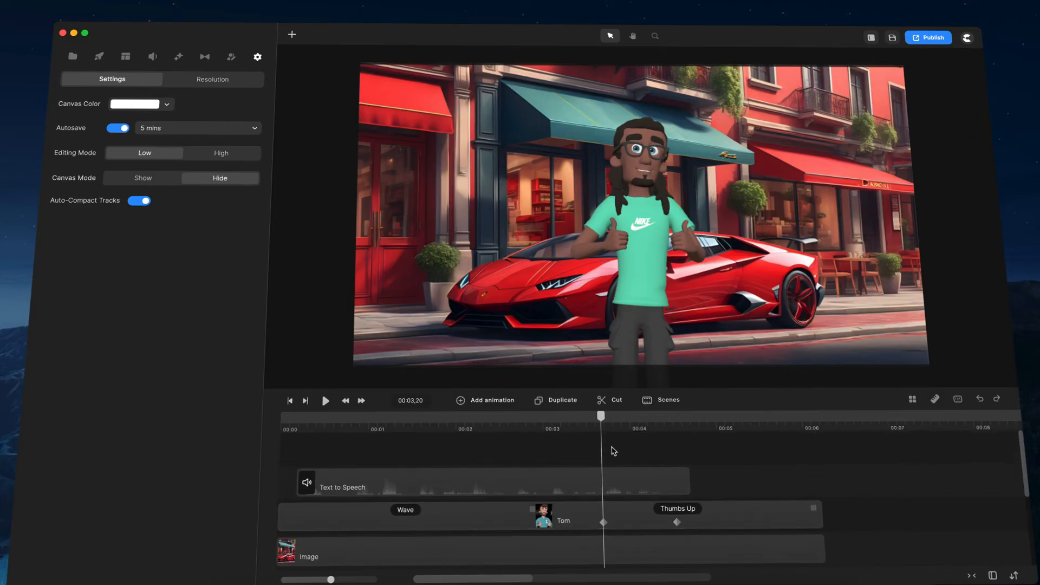
- Add three default text layers at the playhead and look through the stacked tracks in the timeline
{"action": "key", "text": "t"}
{"action": "key", "text": "t"}
{"action": "key", "text": "t"}
{"action": "scroll", "coordinate": [561, 453], "scroll_direction": "down", "scroll_amount": 2}
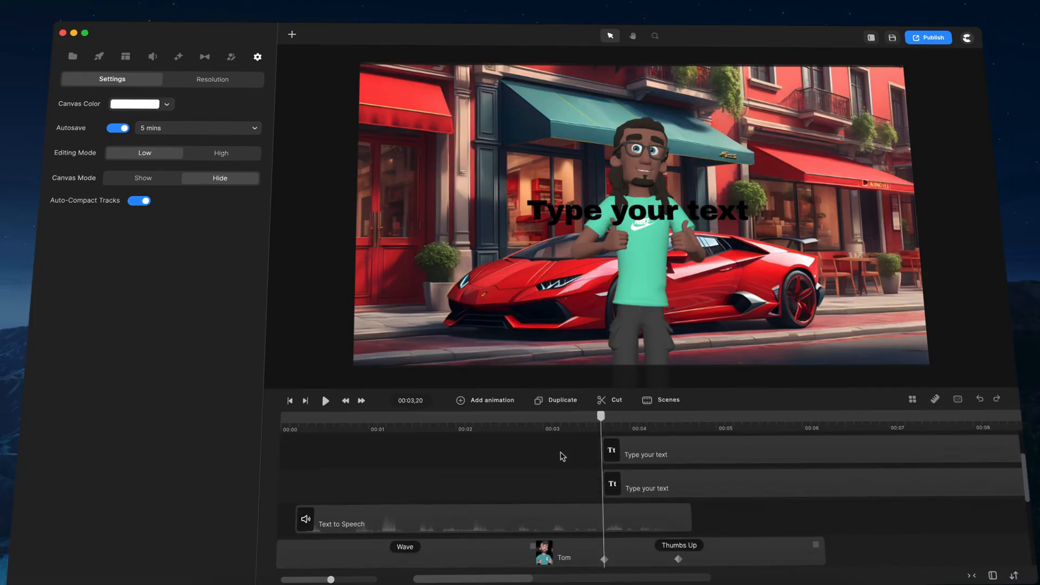
{"action": "scroll", "coordinate": [602, 473], "scroll_direction": "up", "scroll_amount": 2}
- Delete the three "Type your text" layers from the timeline one by one
{"action": "right_click", "coordinate": [621, 477]}
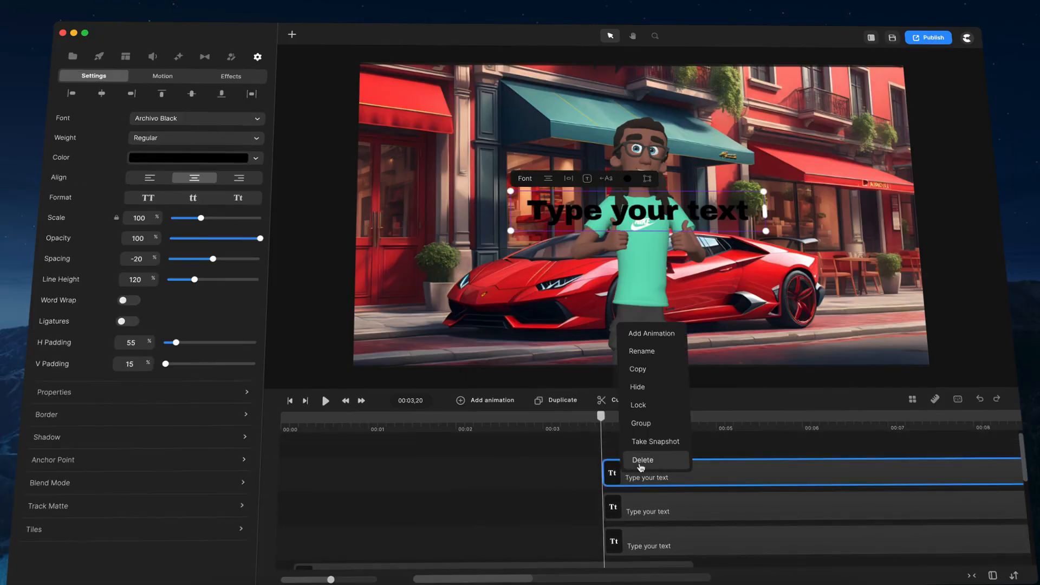
{"action": "left_click", "coordinate": [643, 460]}
{"action": "scroll", "coordinate": [574, 461], "scroll_direction": "up", "scroll_amount": 1}
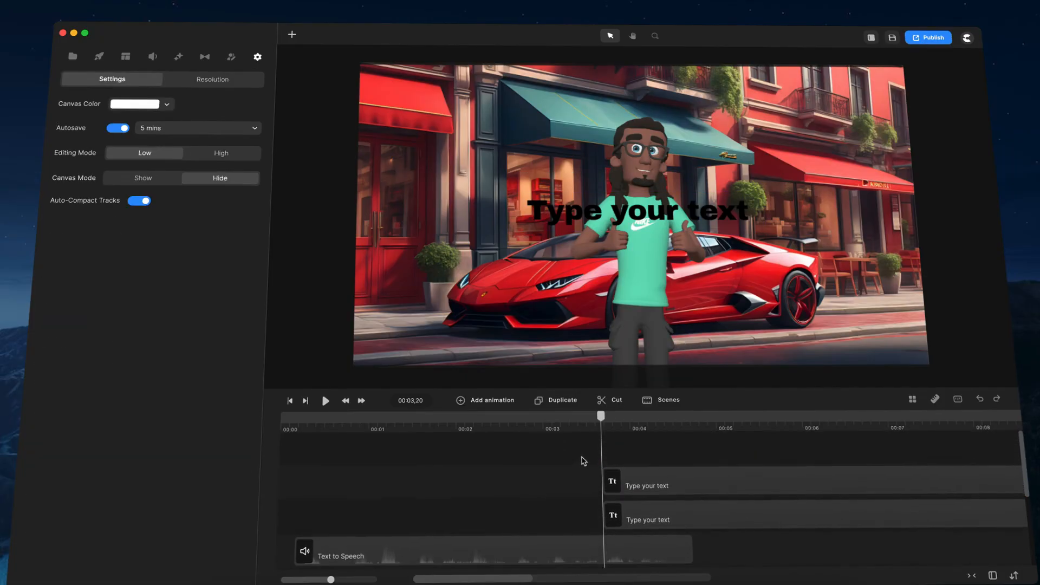
{"action": "right_click", "coordinate": [632, 476]}
{"action": "left_click", "coordinate": [651, 462]}
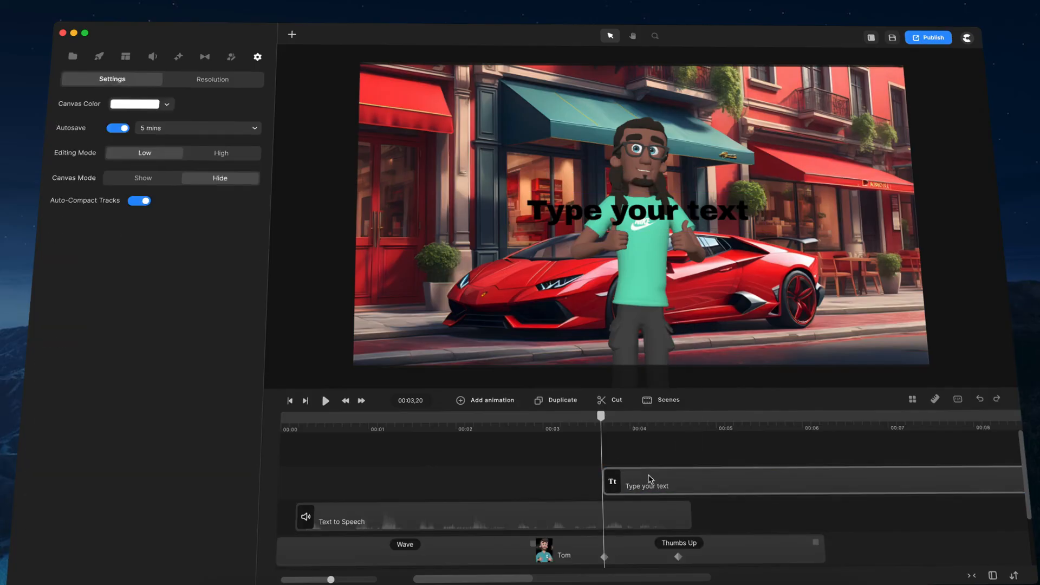
{"action": "right_click", "coordinate": [650, 479]}
{"action": "left_click", "coordinate": [653, 461]}
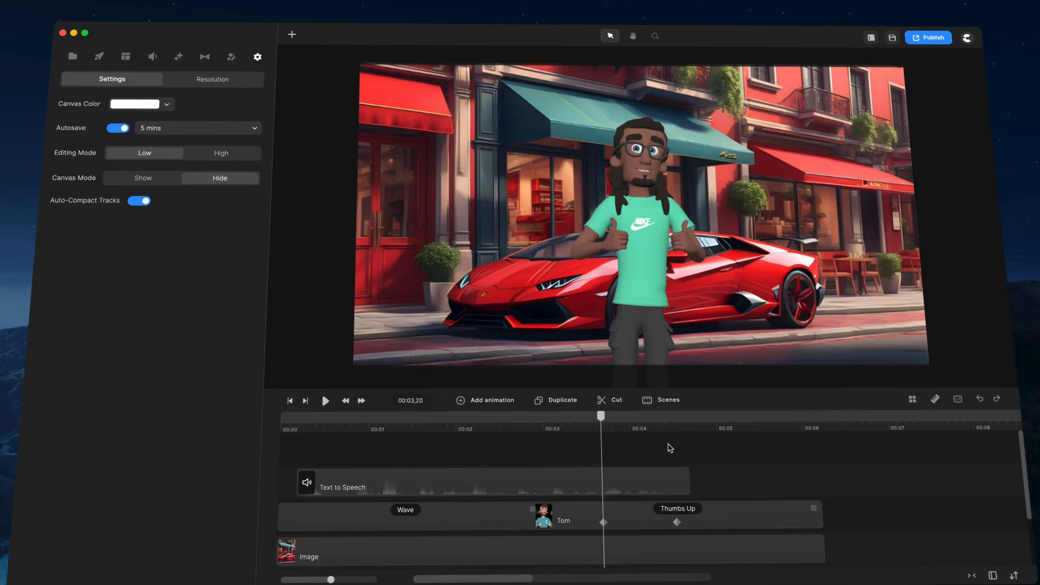
- Browse the scene library and add the Promo 8 scene from the Amazing Social Media Pack to the project scenes
{"action": "left_click", "coordinate": [659, 404]}
{"action": "left_click", "coordinate": [716, 366]}
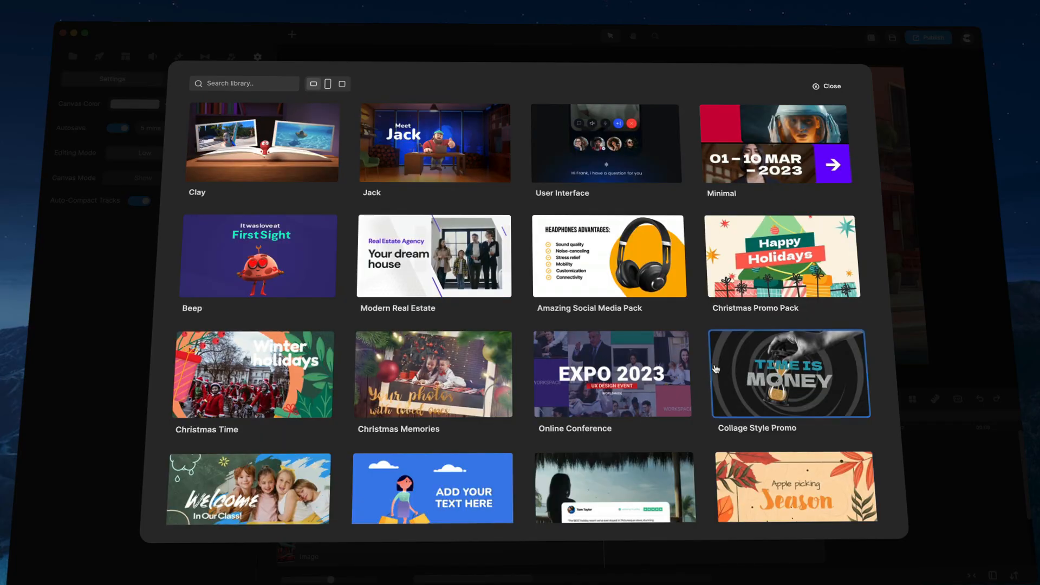
{"action": "scroll", "coordinate": [379, 217], "scroll_direction": "down", "scroll_amount": 2}
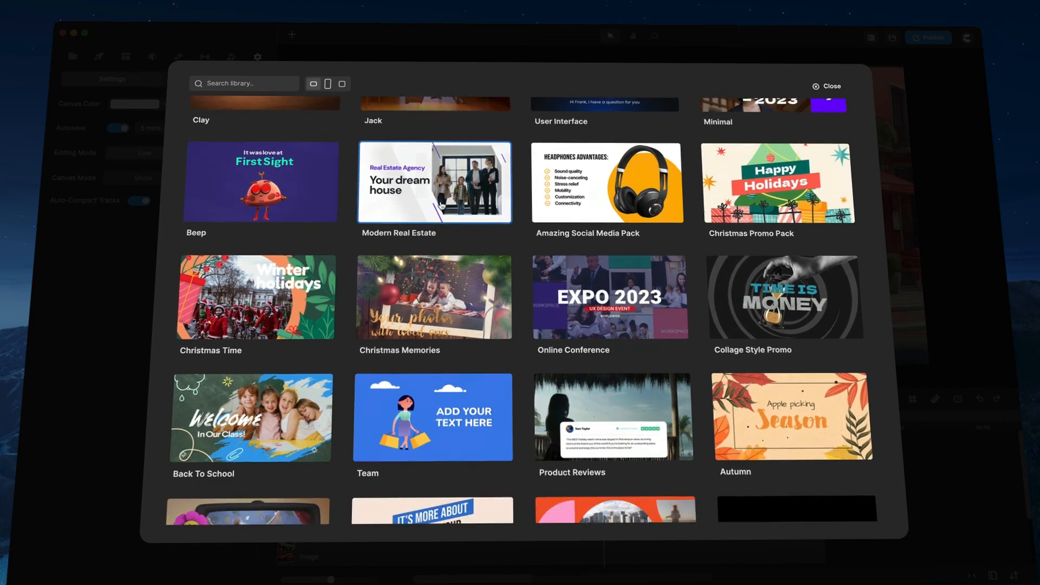
{"action": "scroll", "coordinate": [624, 227], "scroll_direction": "up", "scroll_amount": 2}
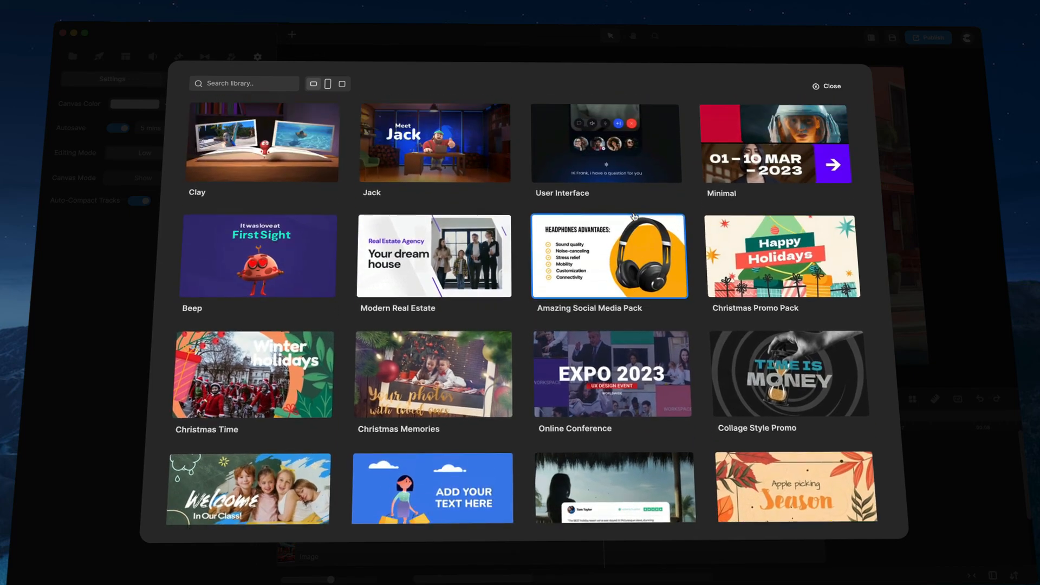
{"action": "left_click", "coordinate": [654, 252]}
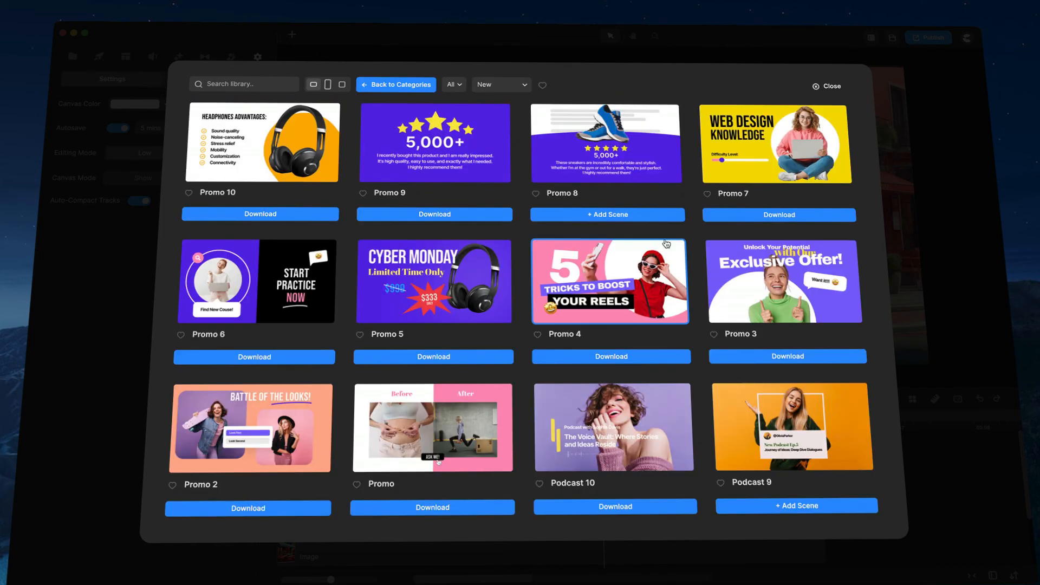
{"action": "left_click", "coordinate": [648, 216]}
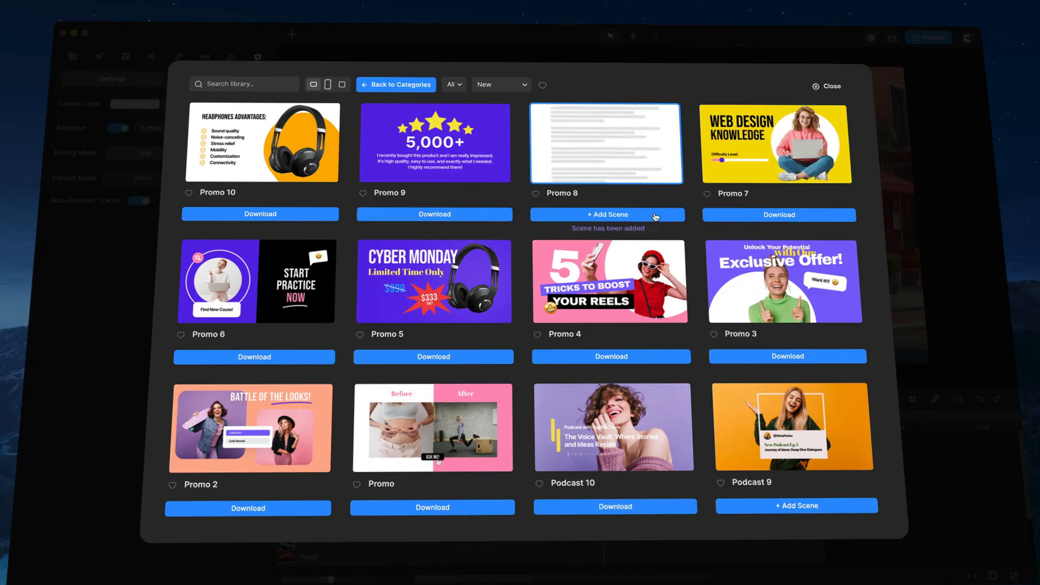
- Download the Promo 7 scene, add it to the project scenes and close the scene library
{"action": "scroll", "coordinate": [488, 255], "scroll_direction": "down", "scroll_amount": 3}
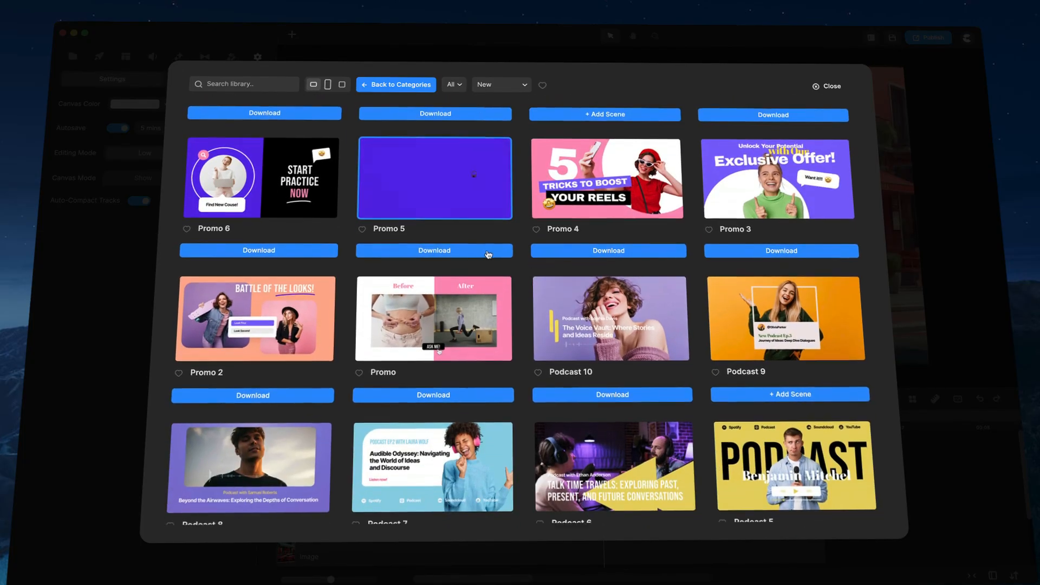
{"action": "scroll", "coordinate": [497, 251], "scroll_direction": "up", "scroll_amount": 3}
{"action": "left_click", "coordinate": [795, 217]}
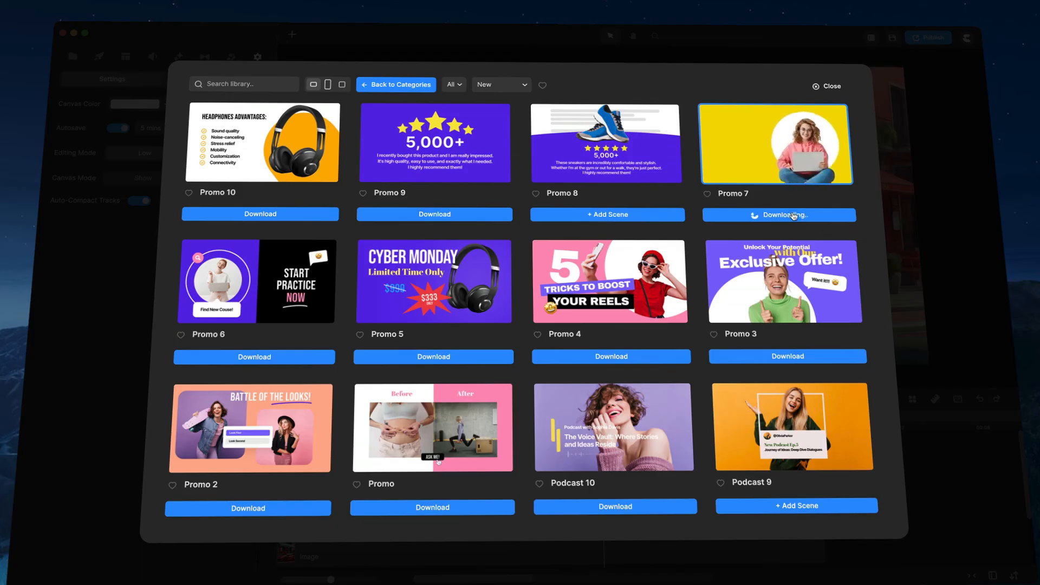
{"action": "left_click", "coordinate": [780, 217]}
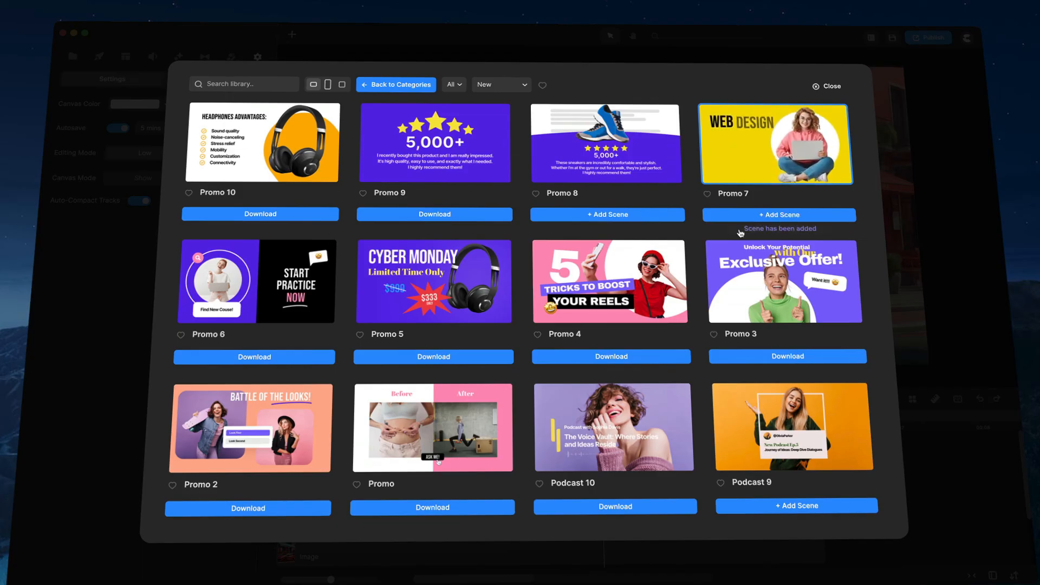
{"action": "left_click", "coordinate": [825, 87]}
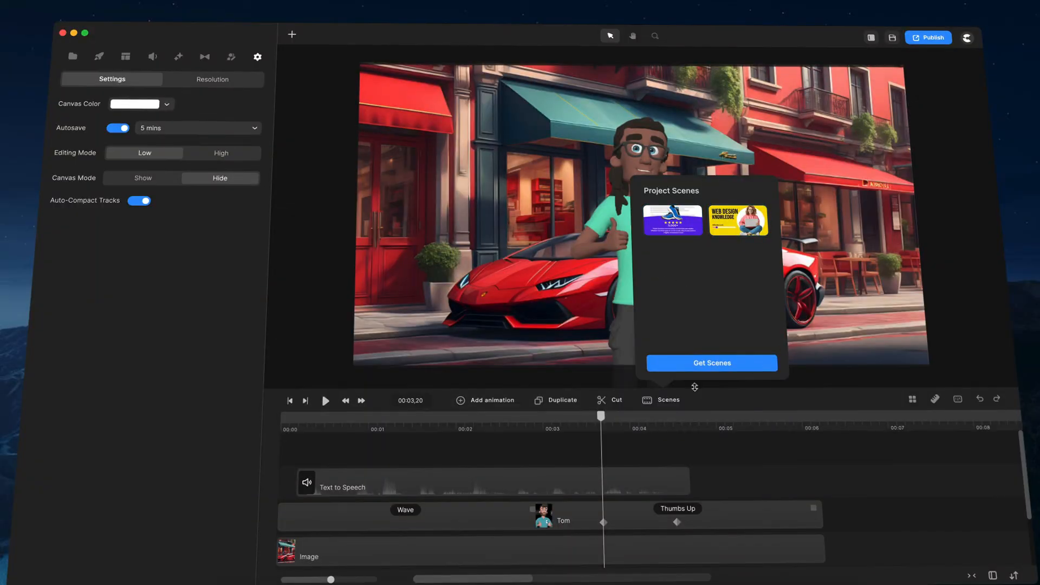
- Place both project scenes back to back after the Text to Speech clip, and move the playhead to 00:00,28
{"action": "left_click_drag", "start_coordinate": [738, 212], "coordinate": [721, 487]}
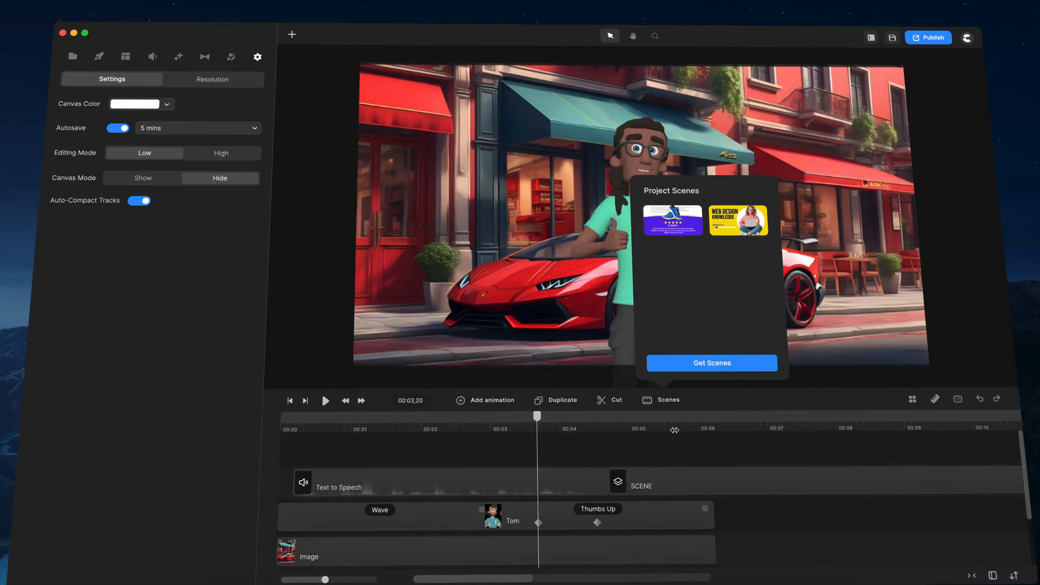
{"action": "left_click_drag", "start_coordinate": [668, 237], "coordinate": [730, 491]}
{"action": "left_click_drag", "start_coordinate": [672, 225], "coordinate": [734, 484]}
{"action": "left_click_drag", "start_coordinate": [599, 423], "coordinate": [339, 458]}
{"action": "left_click", "coordinate": [685, 445]}
{"action": "left_click", "coordinate": [671, 405]}
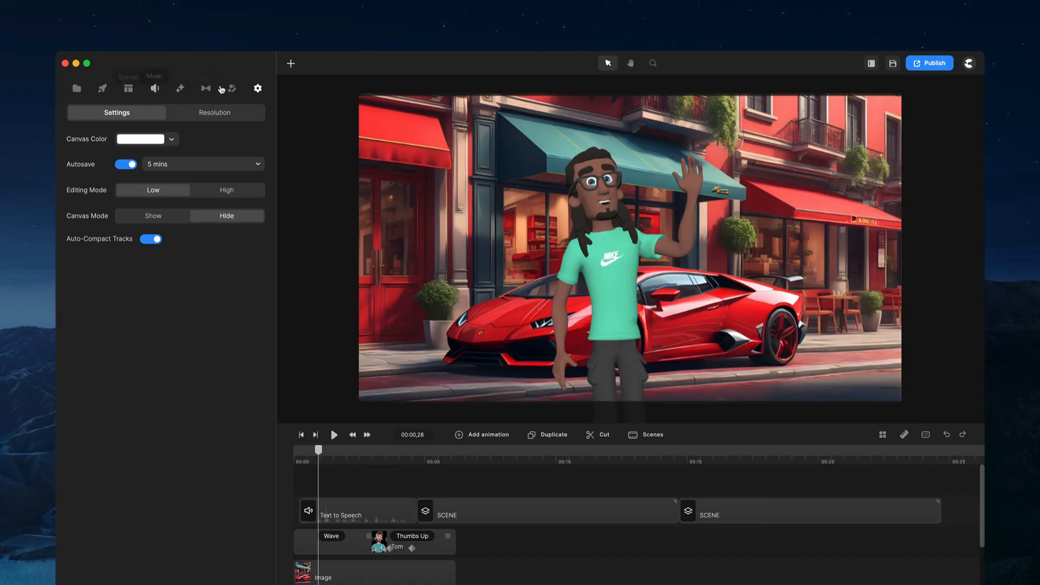
- Add a default text layer at the playhead and delete it again
{"action": "left_click", "coordinate": [292, 65]}
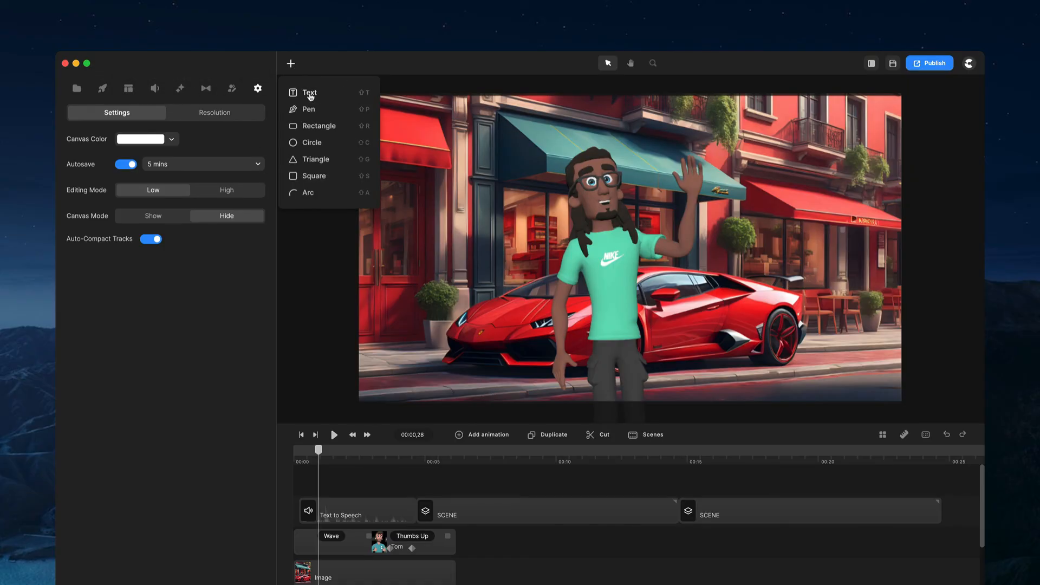
{"action": "left_click_drag", "start_coordinate": [320, 110], "coordinate": [471, 486]}
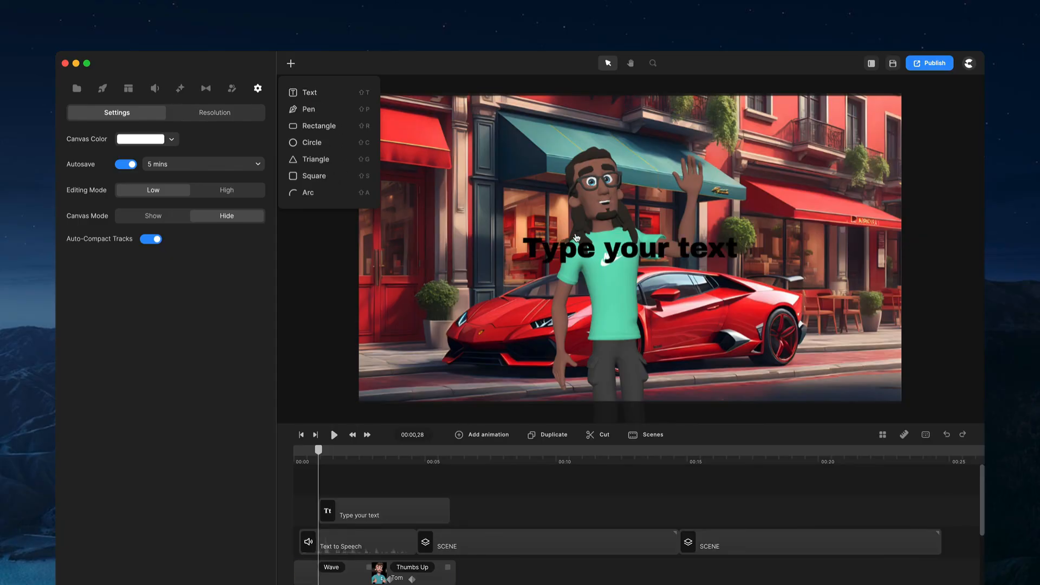
{"action": "left_click", "coordinate": [578, 237]}
{"action": "key", "text": "Delete"}
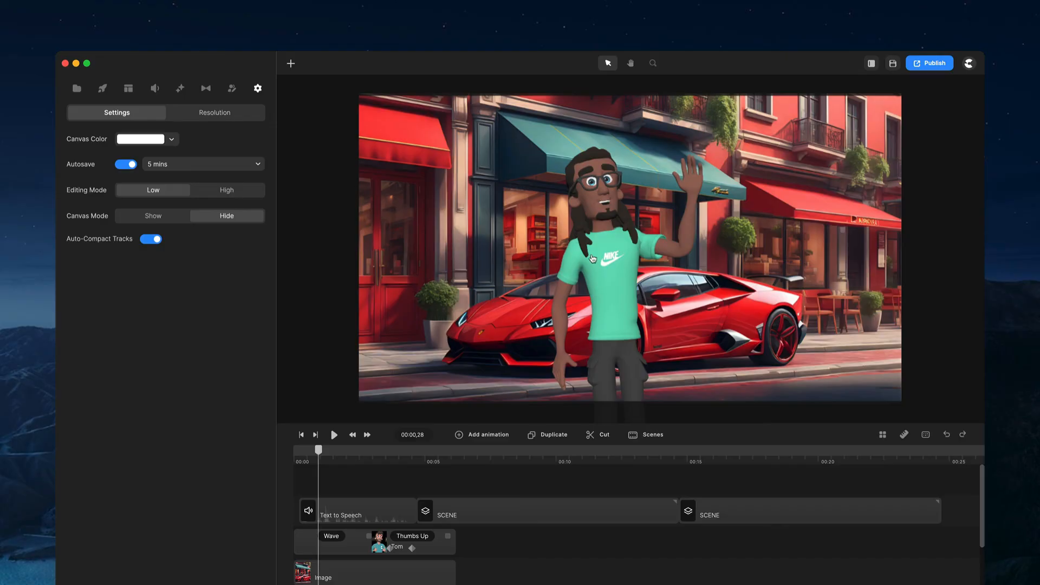
- Select the Tom character on the canvas and open the 3D character library
{"action": "left_click", "coordinate": [593, 259]}
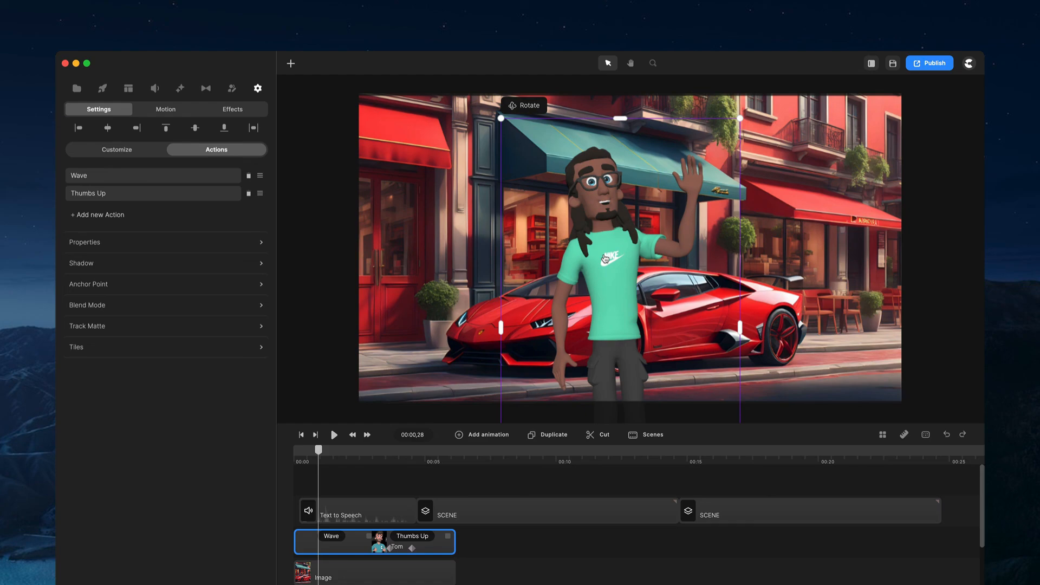
{"action": "left_click", "coordinate": [229, 89]}
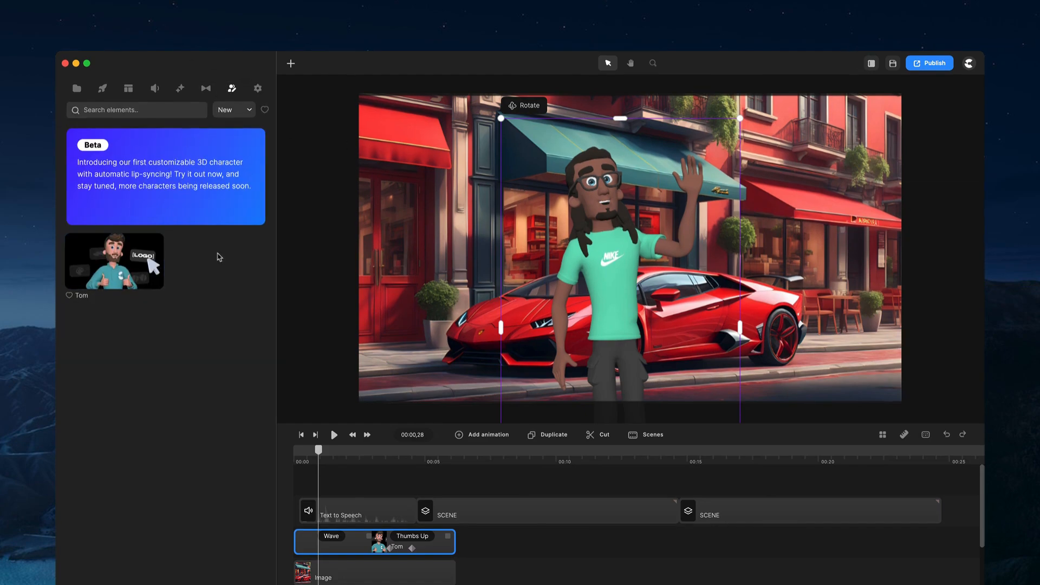